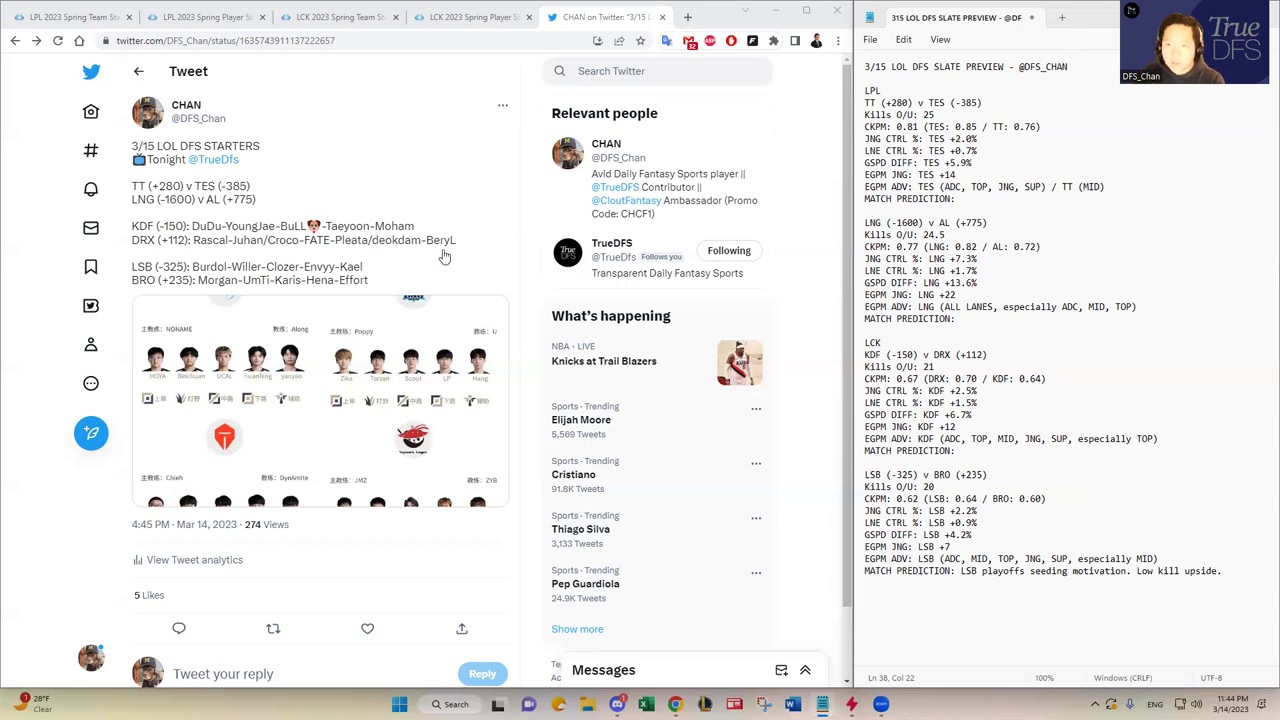
Enlarge the tweet's first image to see the TT and TES starting lineups
{"action": "left_click", "coordinate": [240, 384]}
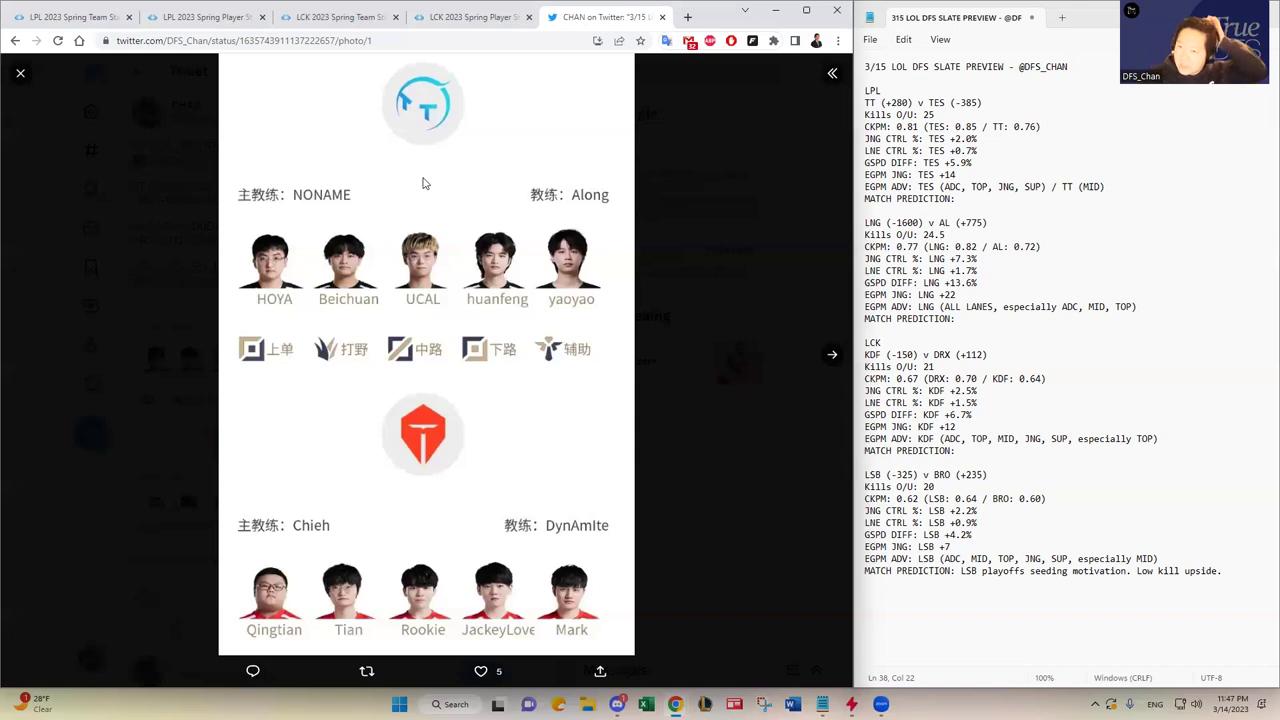
Write the TT v TES prediction: TES wins 2-1, TT a live dog, TES' advantages overrated
{"action": "left_click", "coordinate": [1002, 228]}
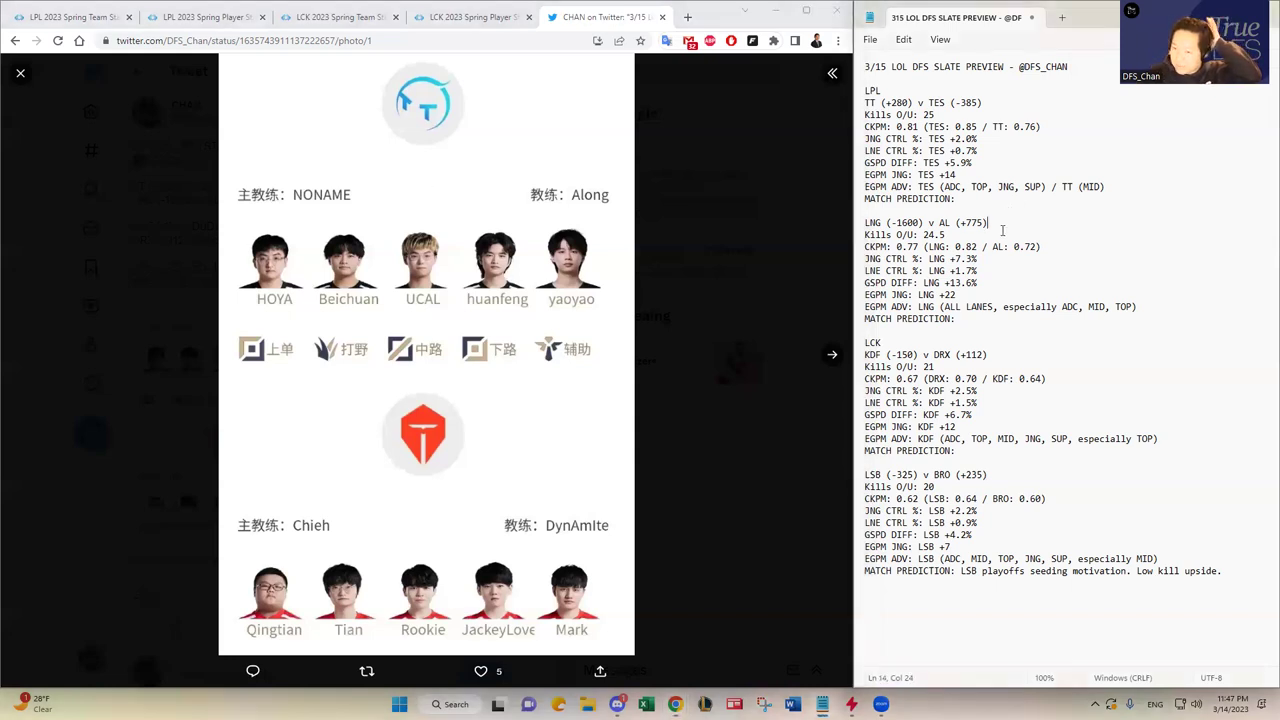
{"action": "left_click", "coordinate": [993, 200]}
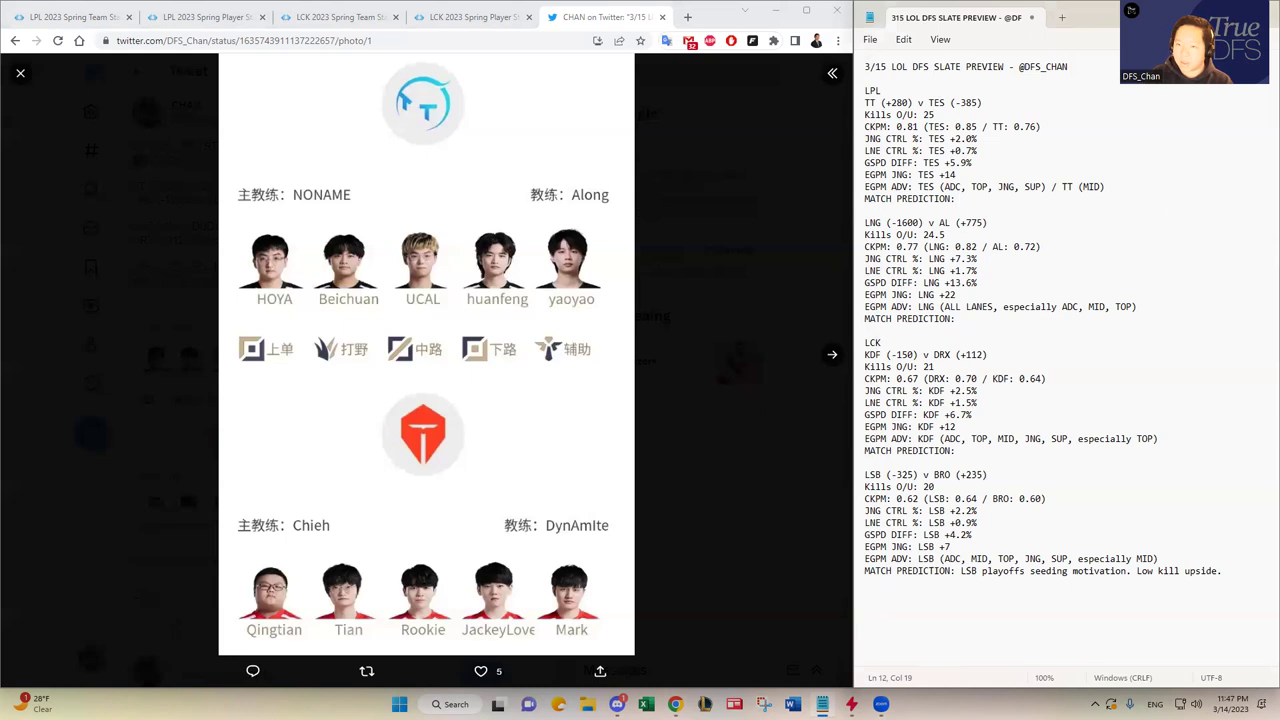
{"action": "type", "text": "TES wins 2-1, but TT is a live dog based on the metrics "}
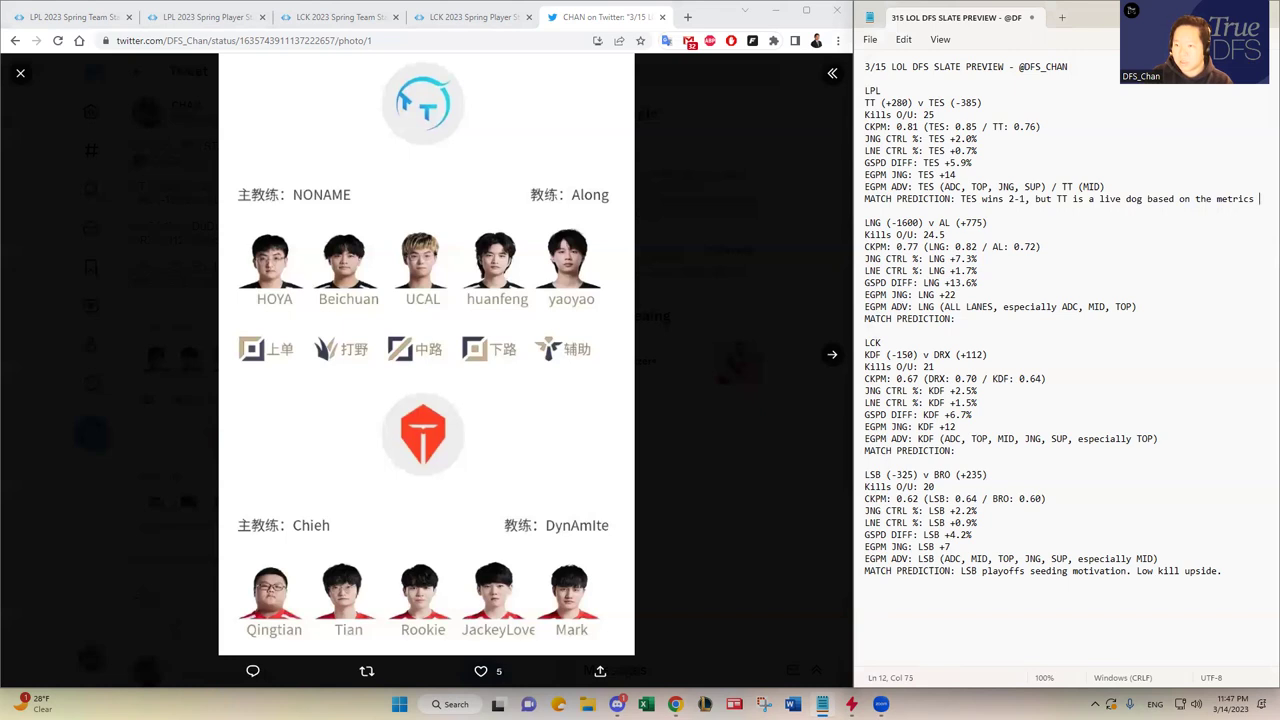
{"action": "type", "text": "above. TES' advnata"}
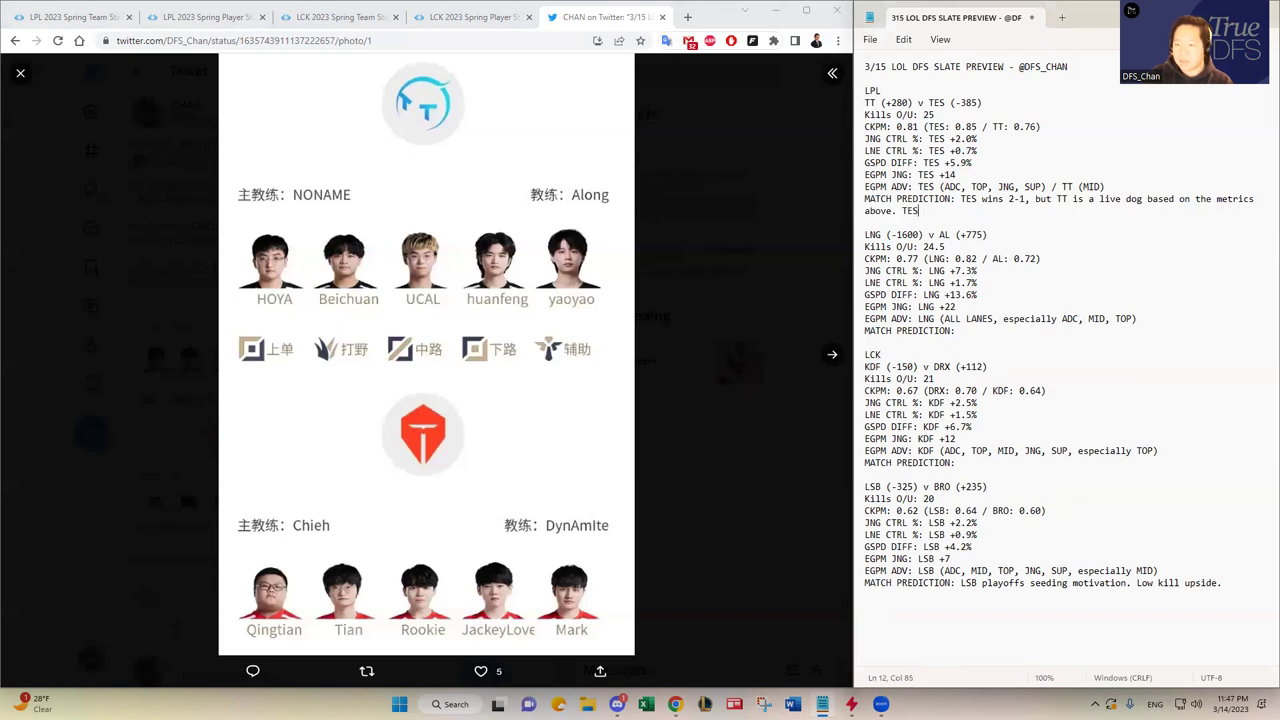
{"action": "key", "text": "BackSpace"}
{"action": "key", "text": "BackSpace"}
{"action": "key", "text": "BackSpace"}
{"action": "key", "text": "BackSpace"}
{"action": "type", "text": "antage "}
{"action": "type", "text": " are not as significant "}
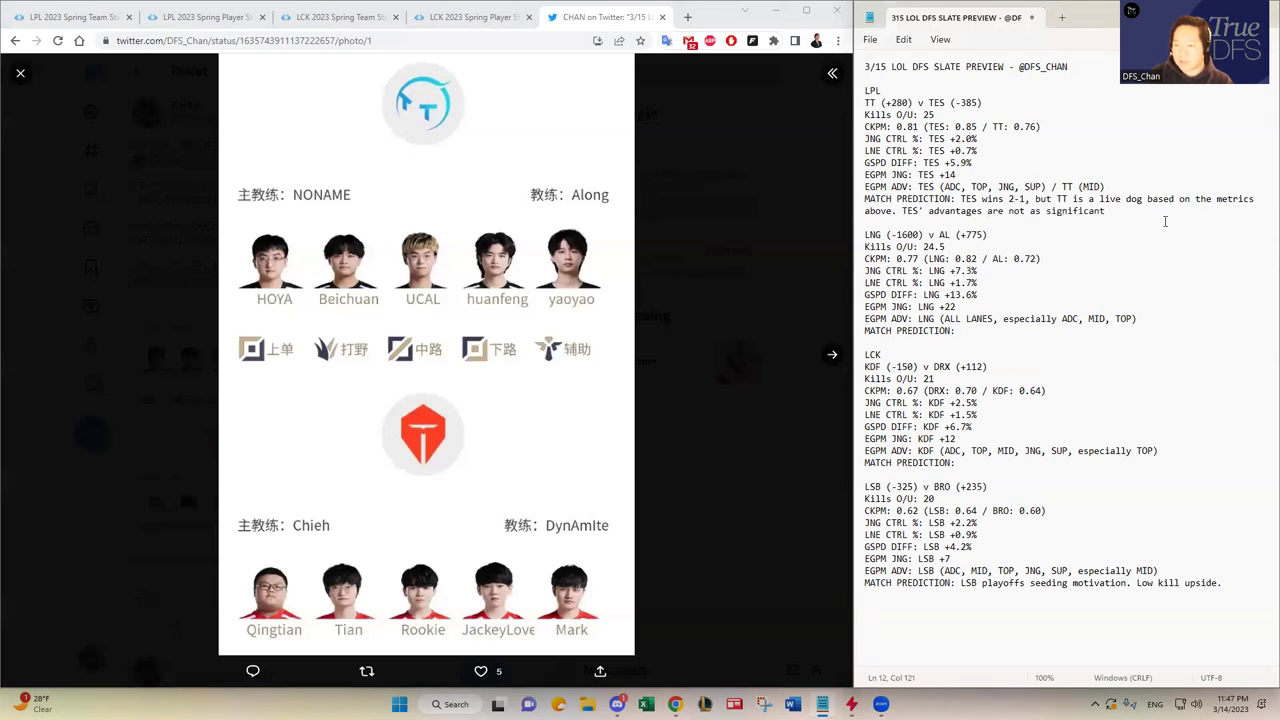
{"action": "type", "text": "as most people think "}
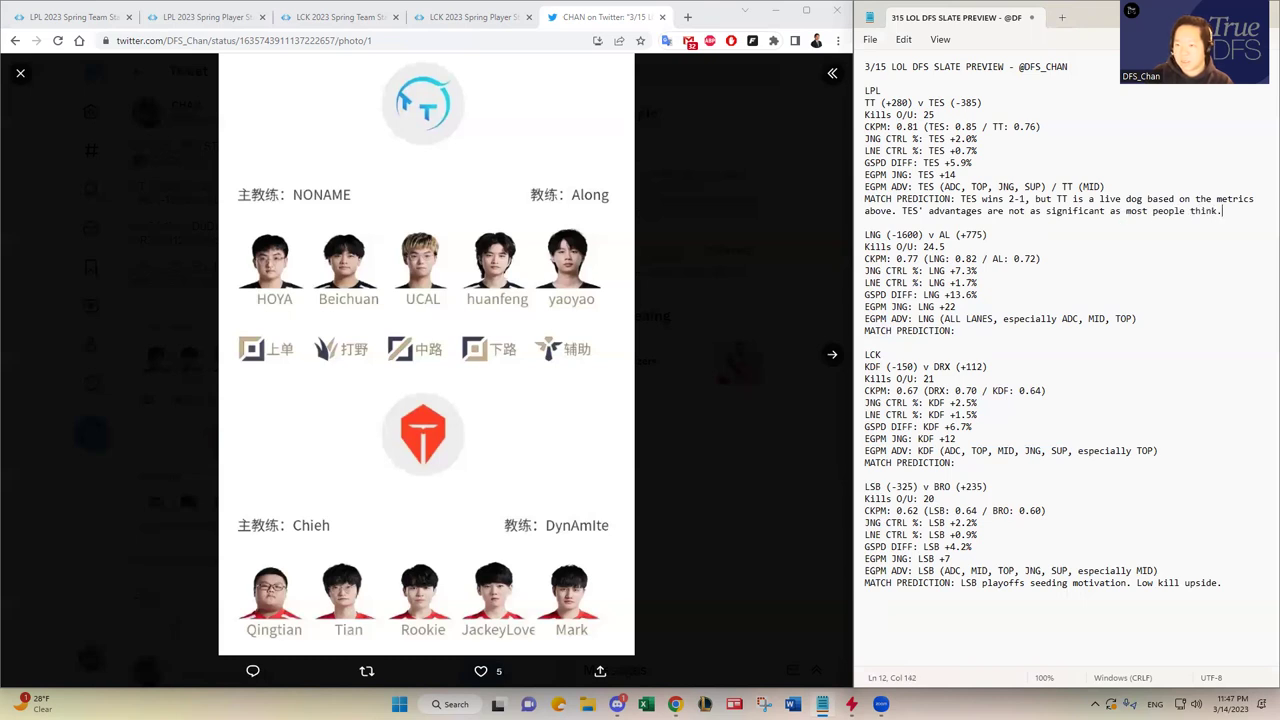
{"action": "type", "text": " The eye test "}
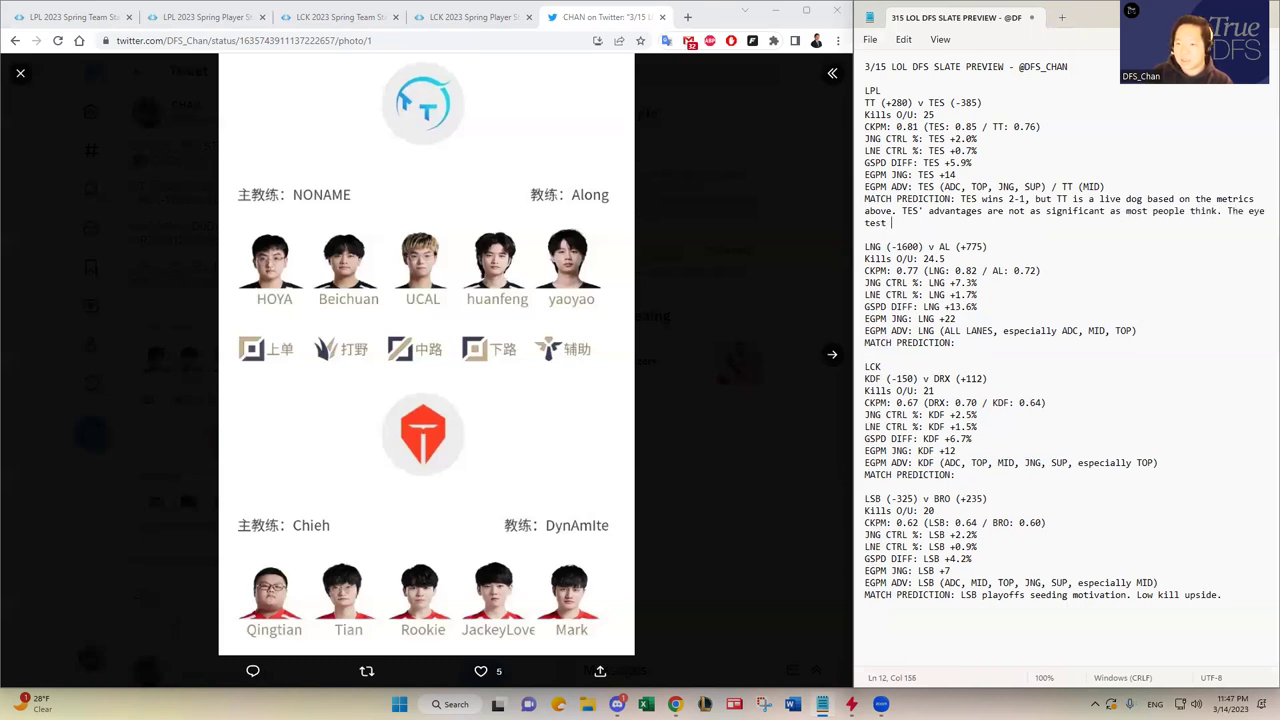
{"action": "type", "text": "however, says "}
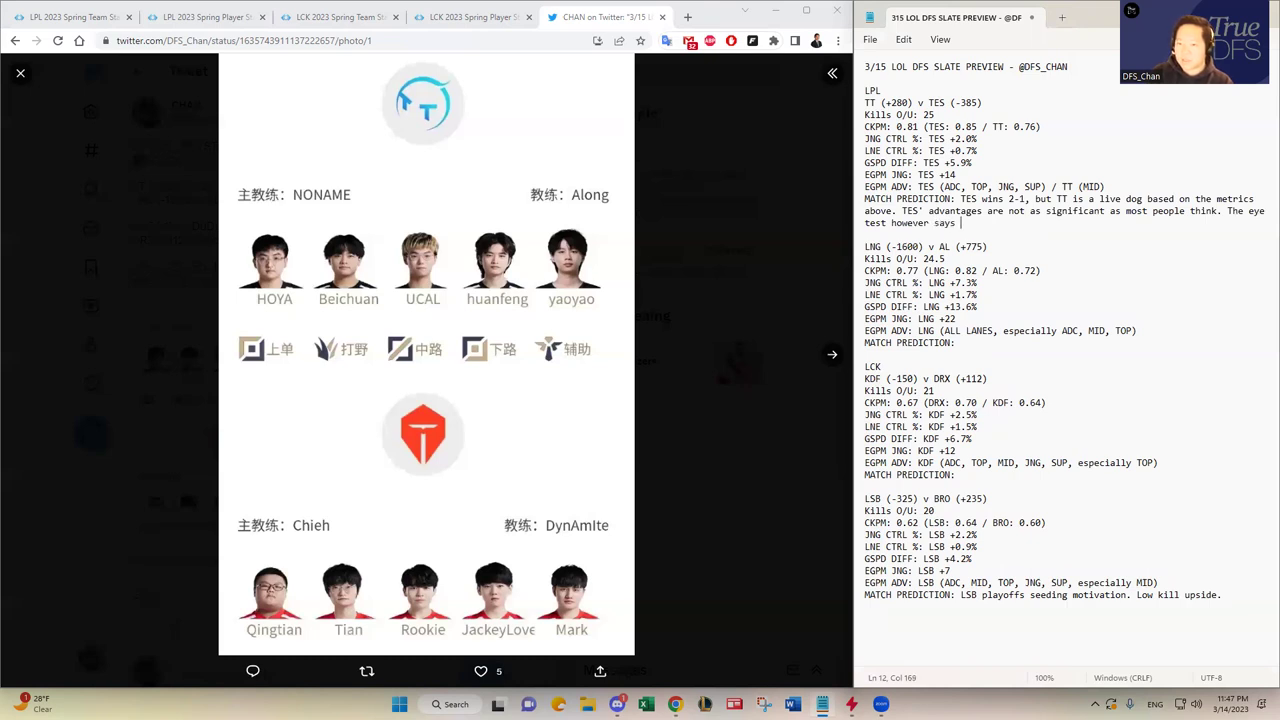
{"action": "type", "text": "TES' bottom lane "}
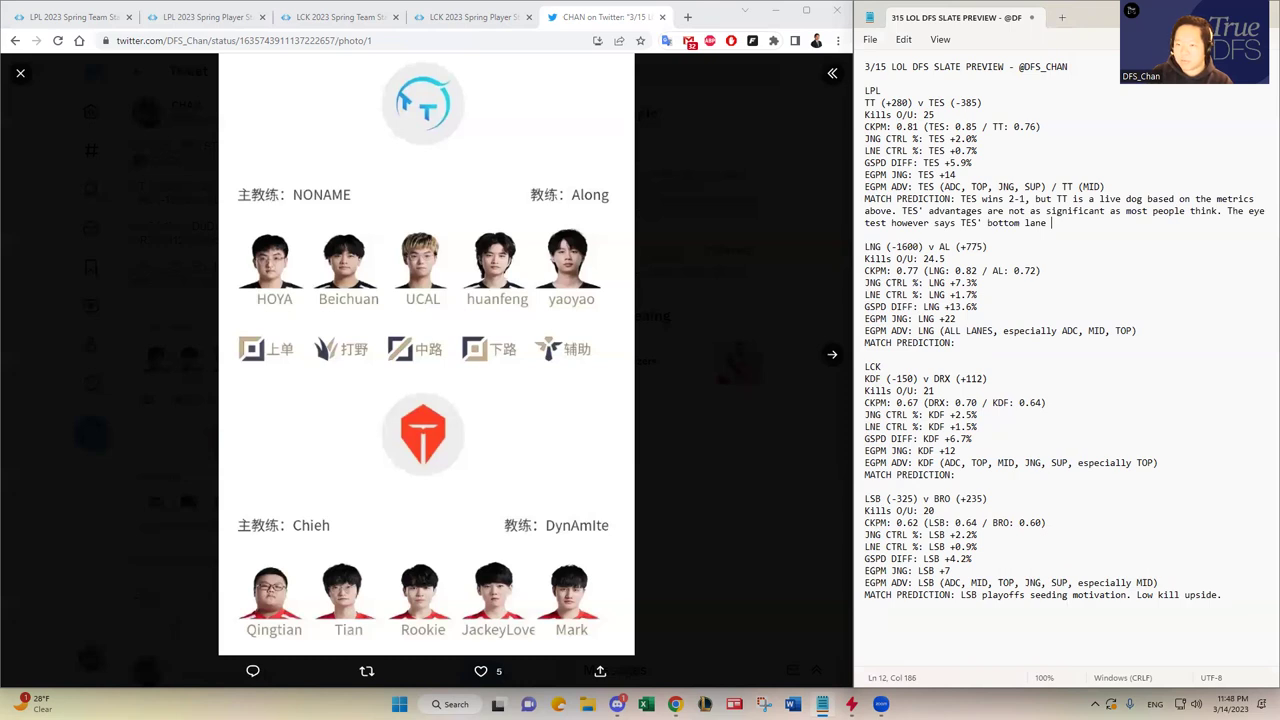
{"action": "type", "text": "much better than T"}
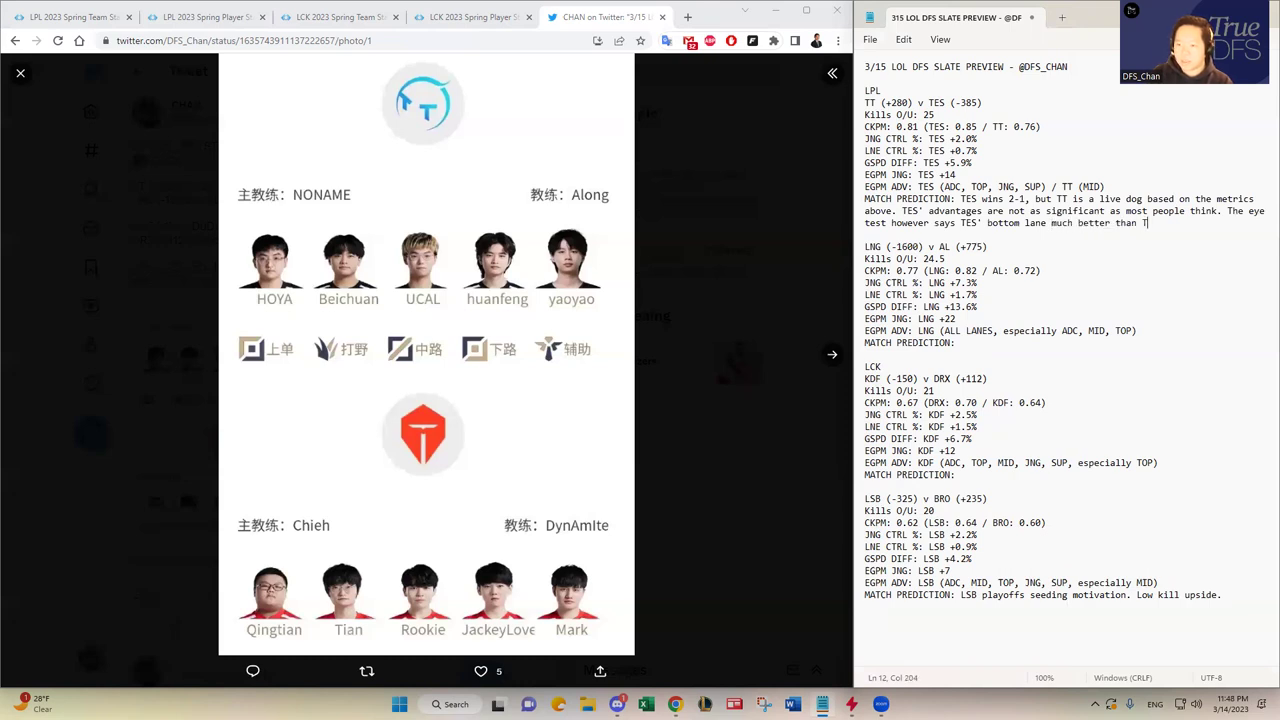
{"action": "type", "text": "T's bottom lane. But, the"}
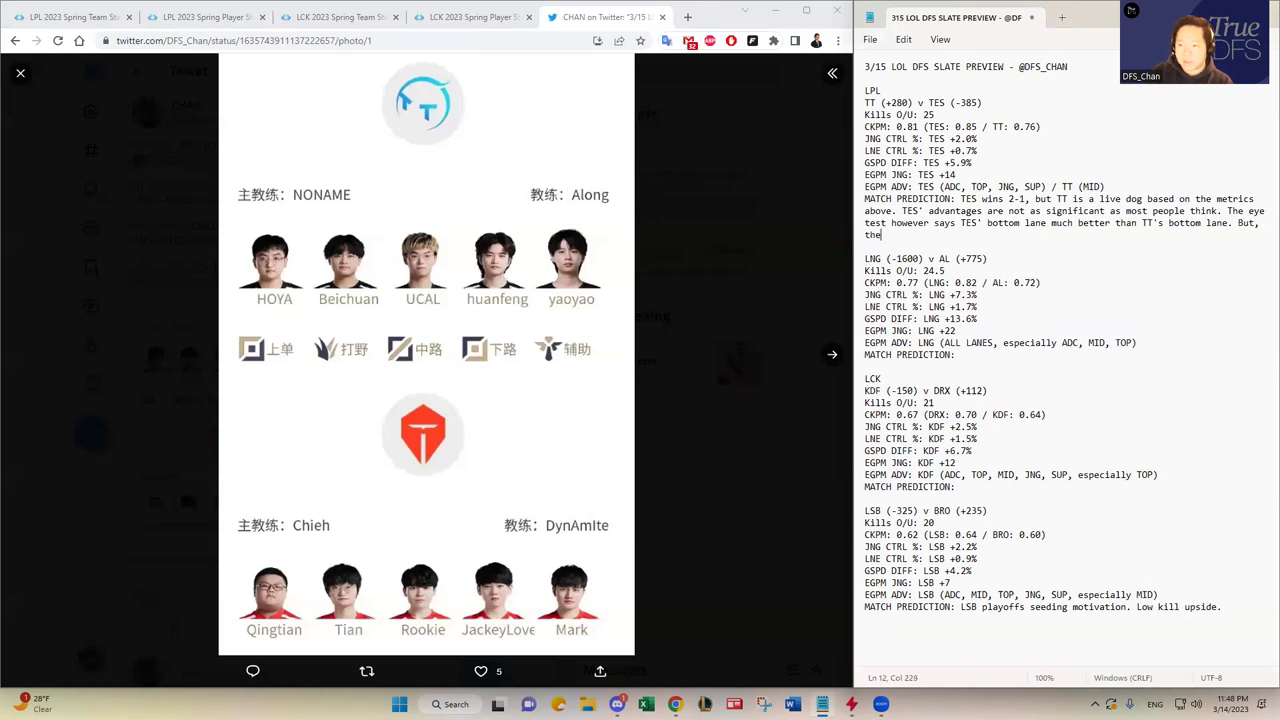
{"action": "type", "text": " top half of the matchup poses an interesting matchup question, where UCAL has better EGPM than Rookie, and Qingtian has been inconsistent"}
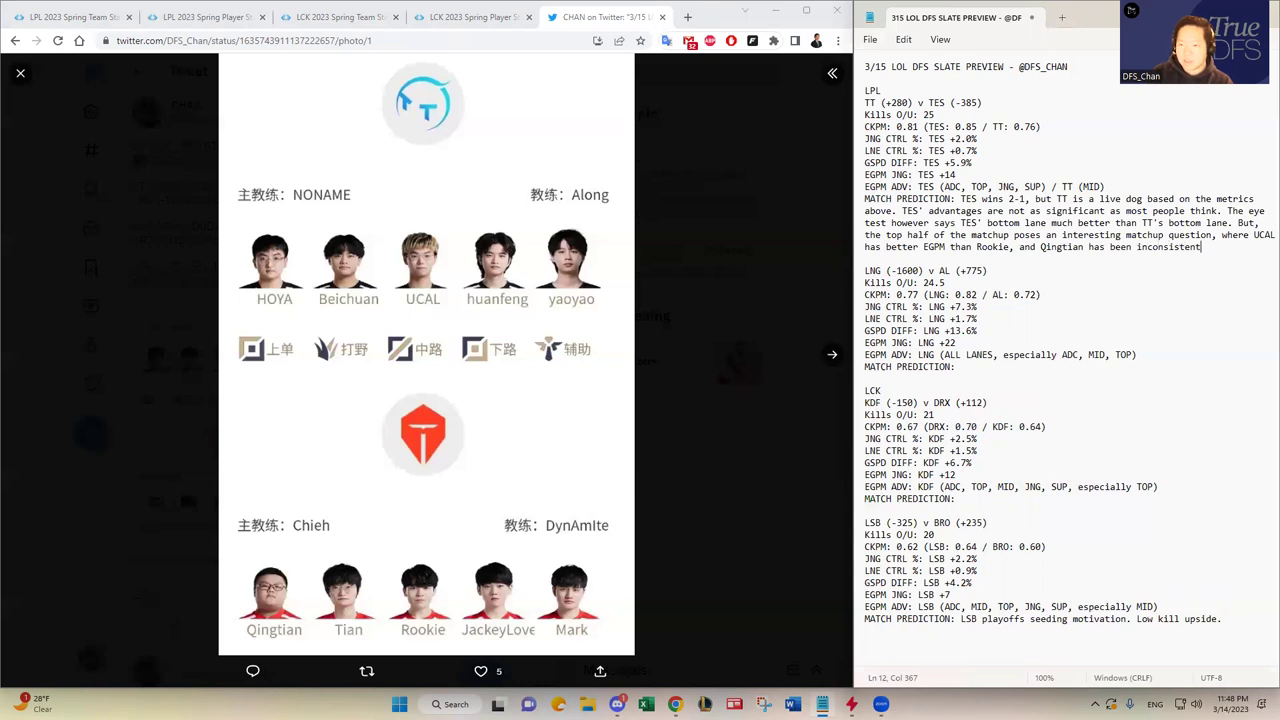
{"action": "type", "text": " for TES."}
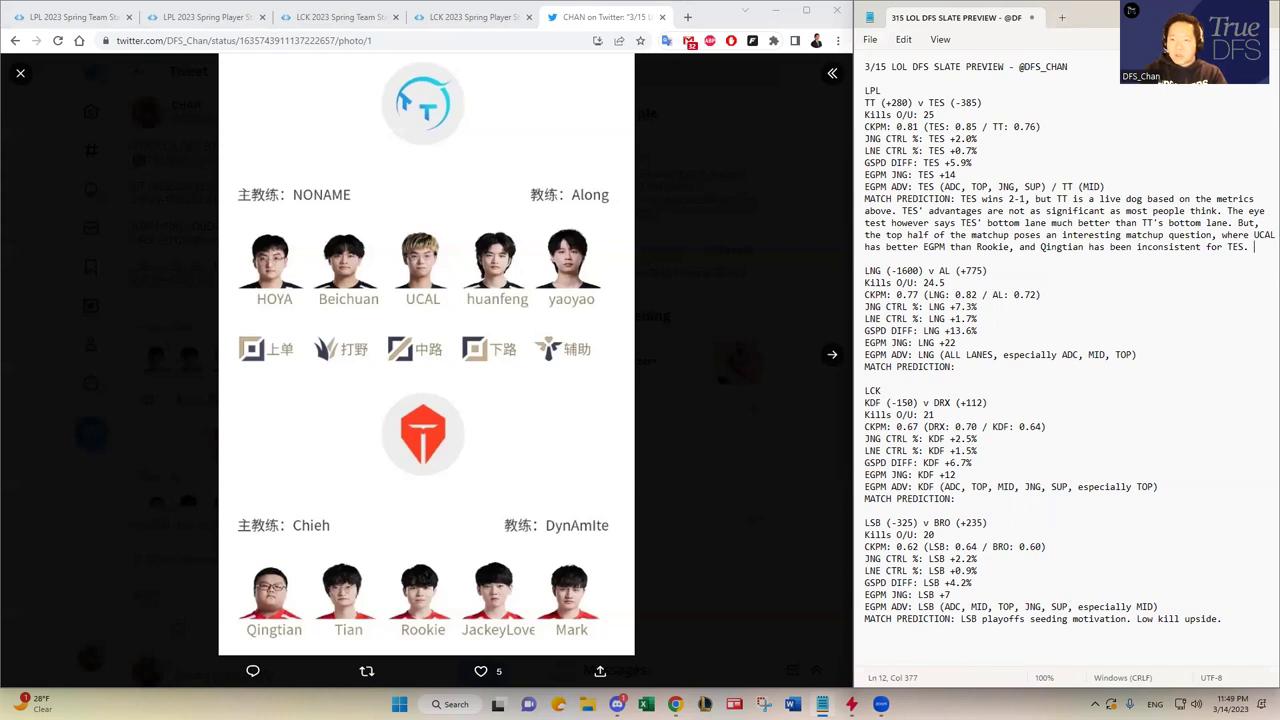
End the TT v TES prediction noting top CKPM and kills make TT an interesting GPP play
{"action": "type", "text": "The highest "}
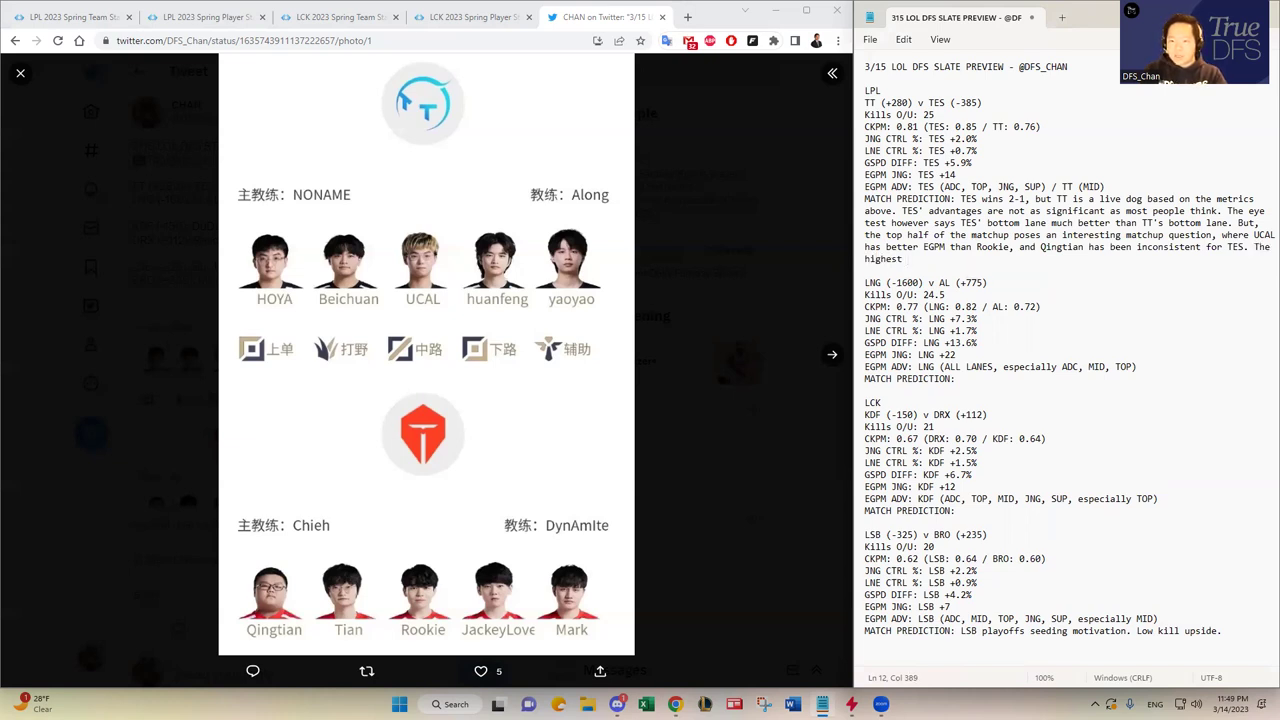
{"action": "type", "text": "CKPM and total"}
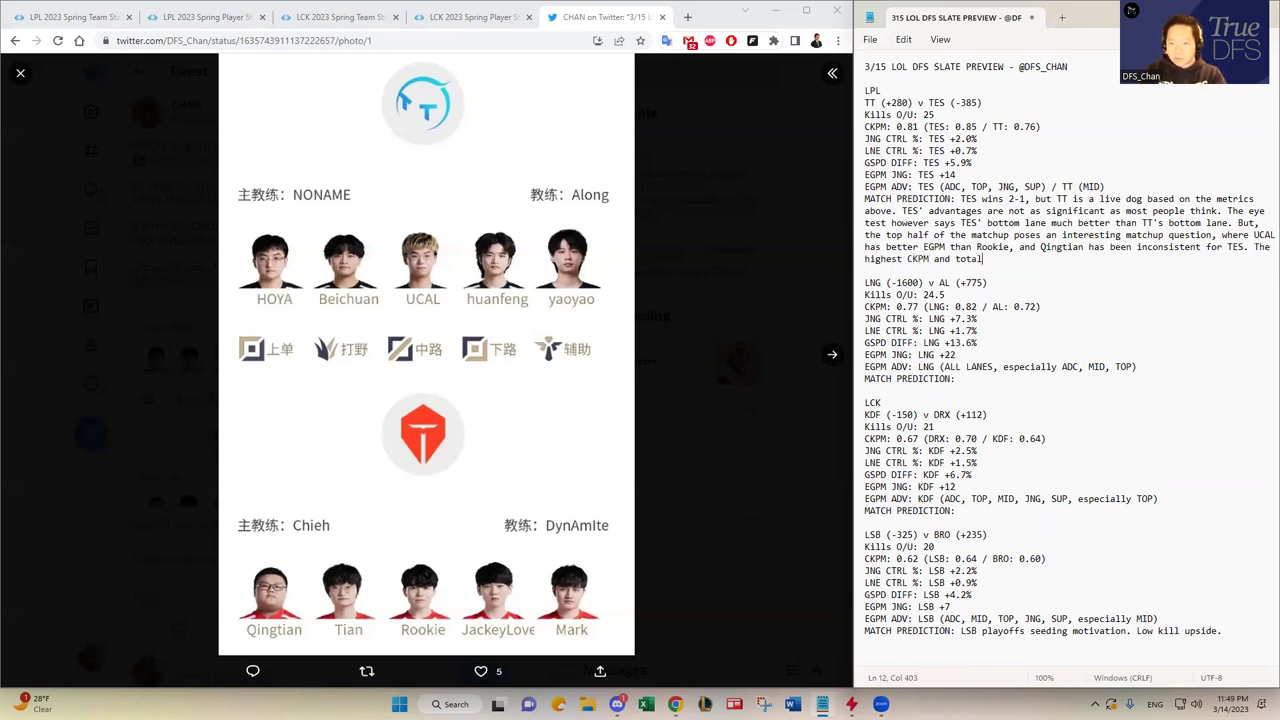
{"action": "type", "text": " kills projectio"}
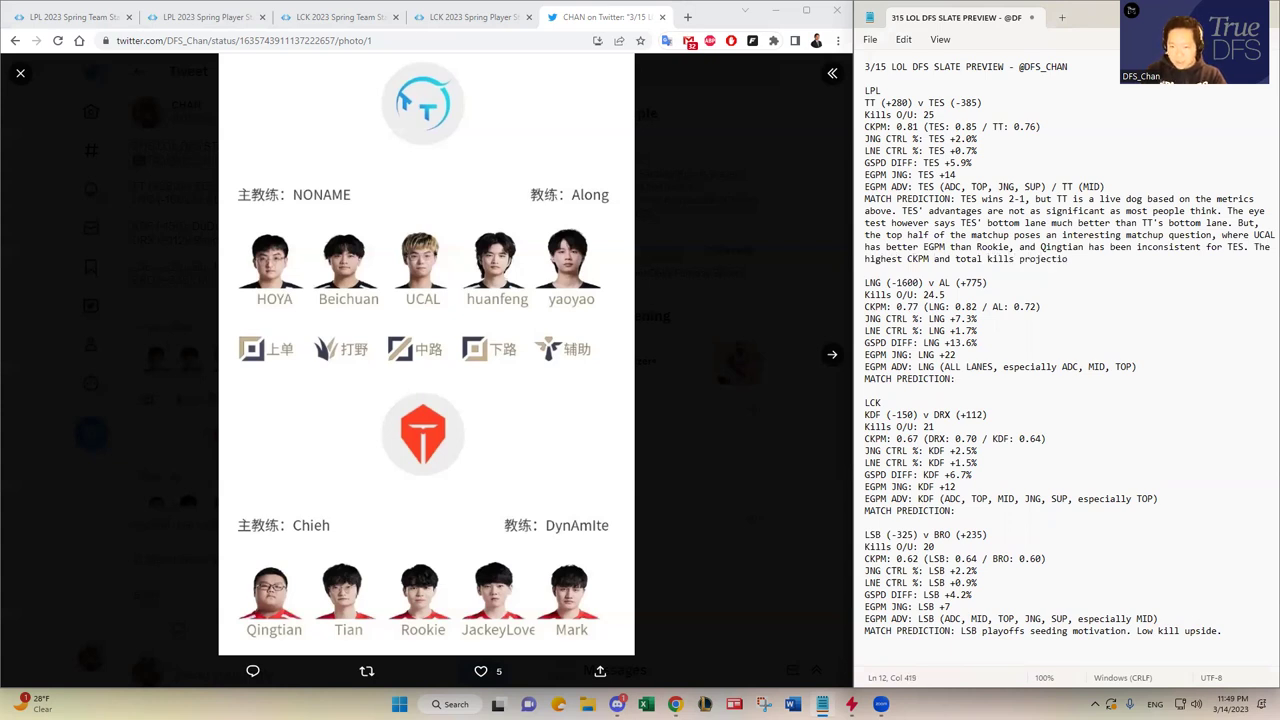
{"action": "type", "text": "n makes TT a"}
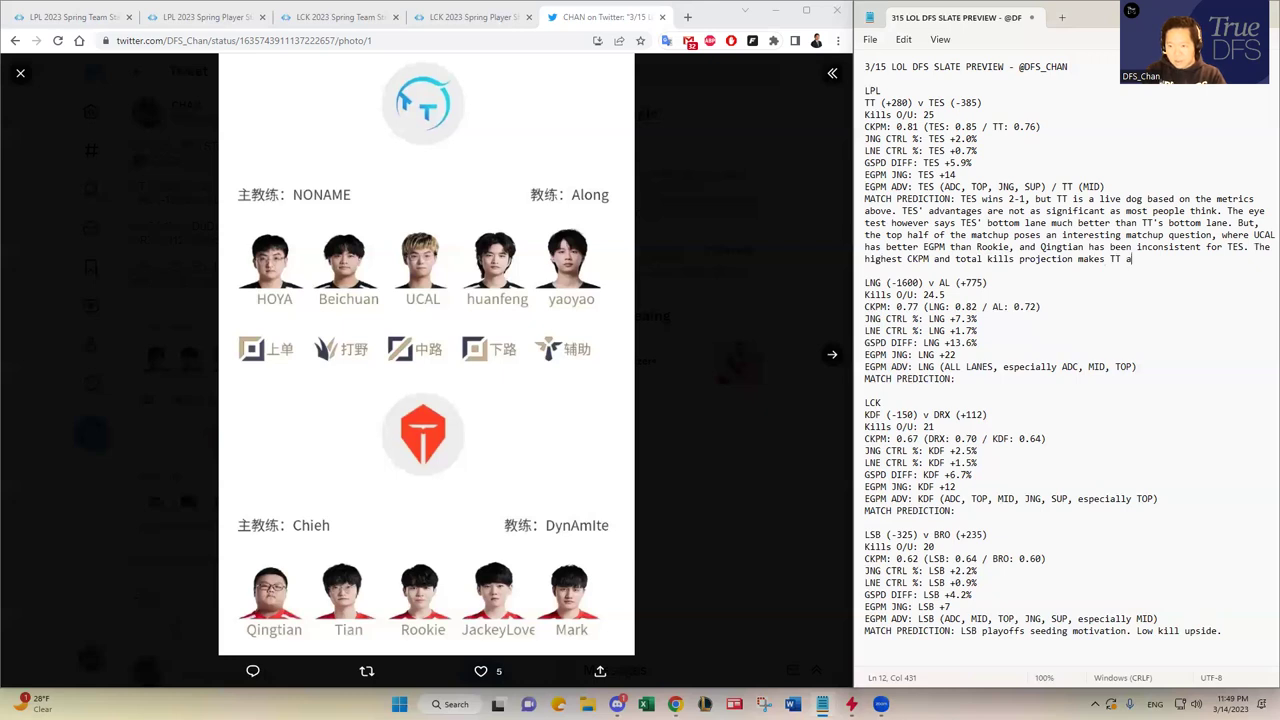
{"action": "key", "text": "BackSpace"}
{"action": "key", "text": "BackSpace"}
{"action": "key", "text": "BackSpace"}
{"action": "key", "text": "BackSpace"}
{"action": "key", "text": "BackSpace"}
{"action": "key", "text": "BackSpace"}
{"action": "key", "text": "BackSpace"}
{"action": "key", "text": "BackSpace"}
{"action": "key", "text": "BackSpace"}
{"action": "key", "text": "BackSpace"}
{"action": "key", "text": "BackSpace"}
{"action": "type", "text": "also makes TT an interesting GPP play."}
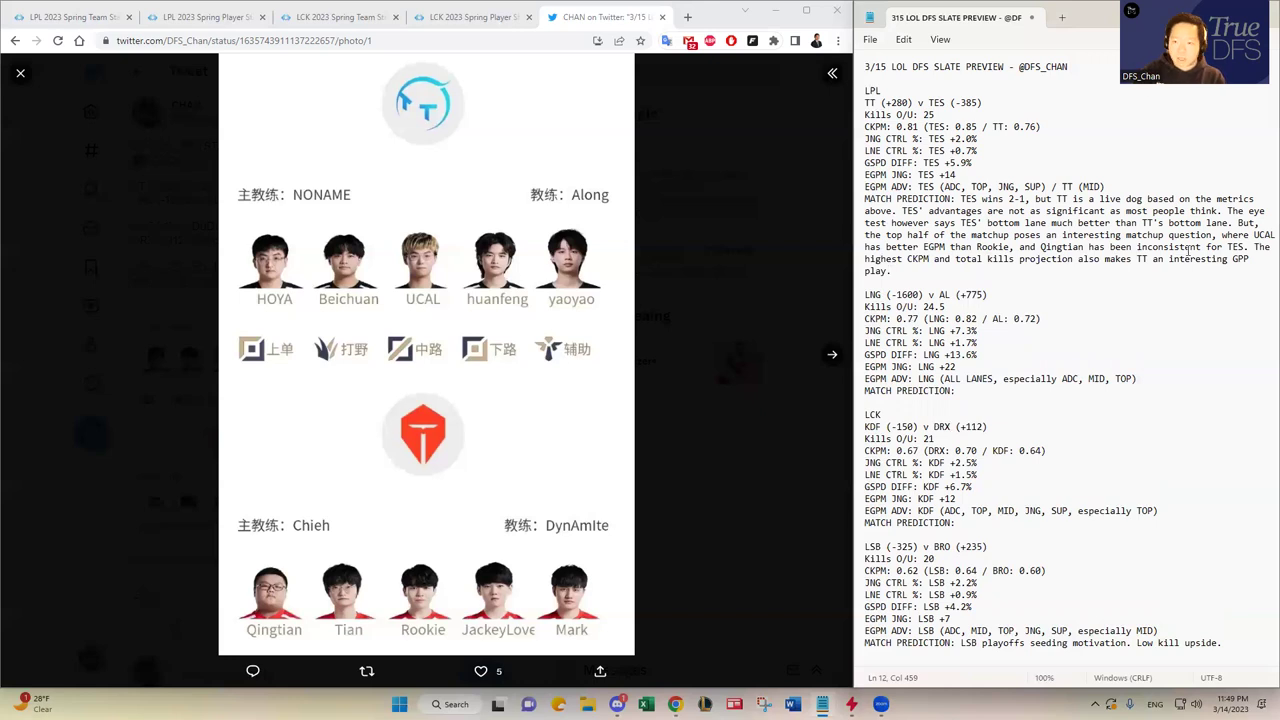
{"action": "left_click", "coordinate": [826, 357]}
Search 'lol lpl standing' in a new tab and open the LoL Esports LPL standings
{"action": "left_click", "coordinate": [962, 390]}
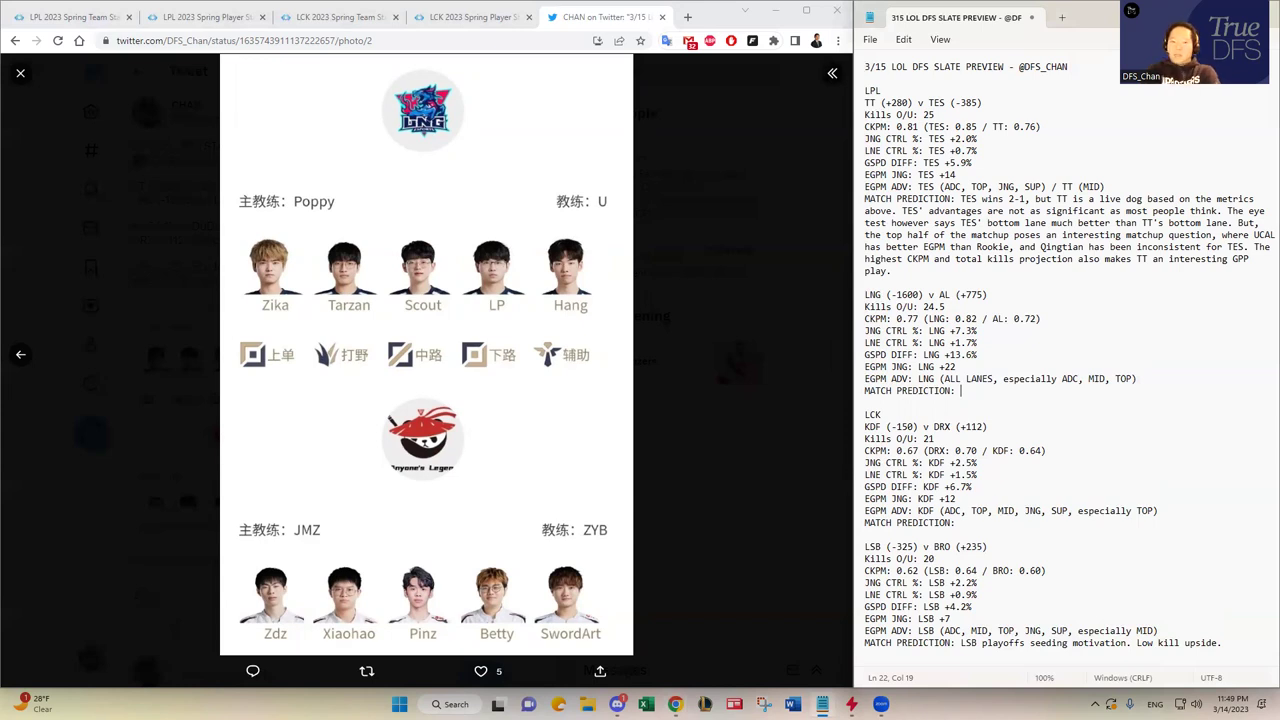
{"action": "left_click", "coordinate": [687, 17]}
{"action": "type", "text": "l"}
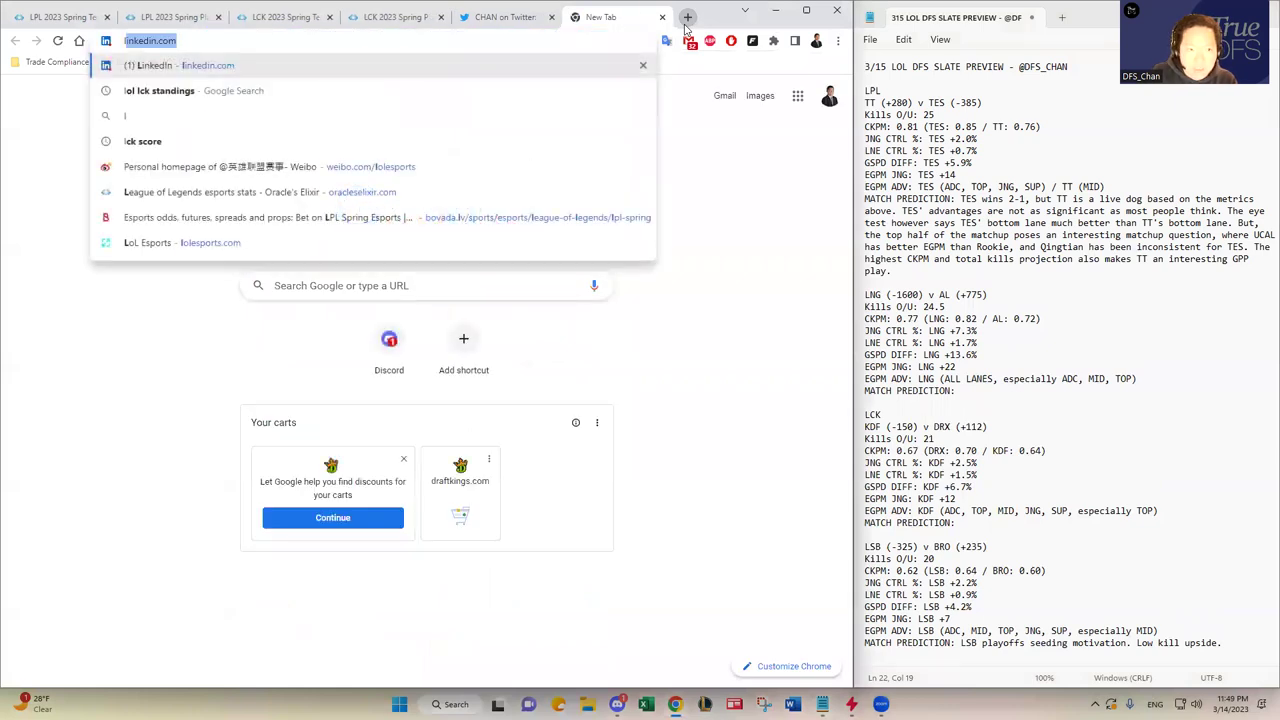
{"action": "type", "text": "ol lpl standings&oq=lol+lpl+standings&aqs=chrome.0.35i39j0i22i30l3j0i390l2j69i64l3.2464j..."}
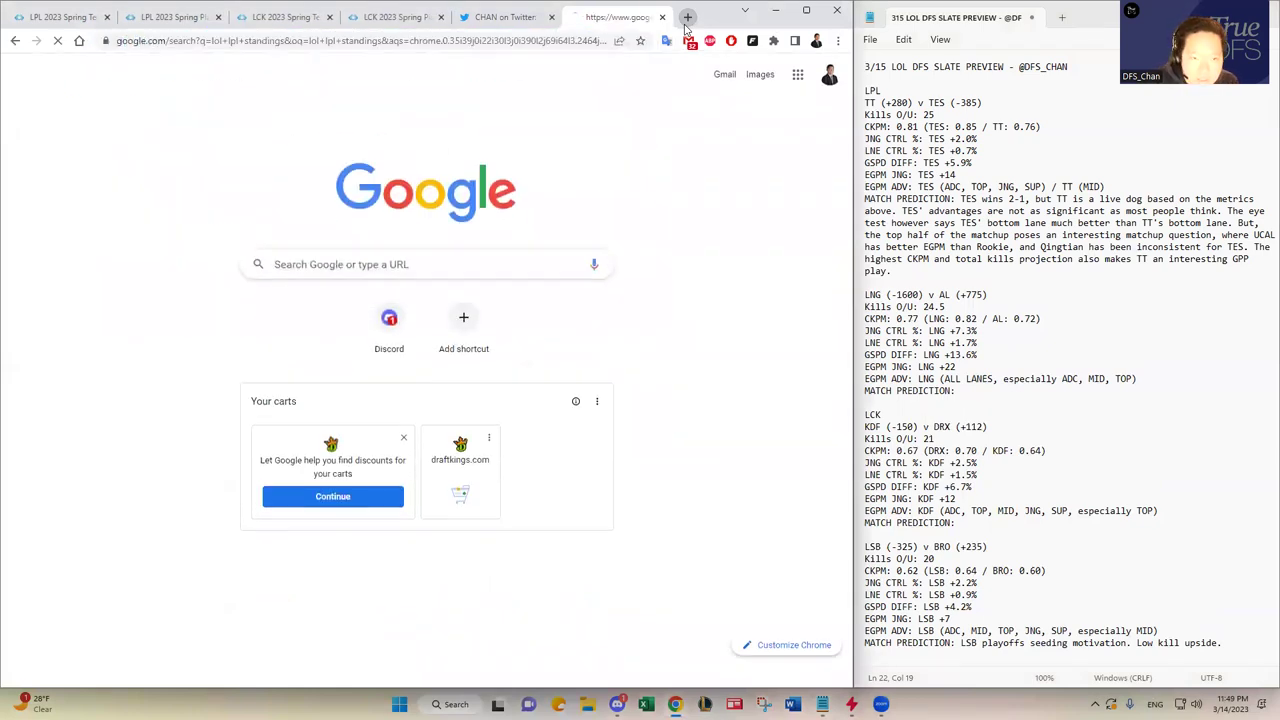
{"action": "left_click", "coordinate": [143, 510]}
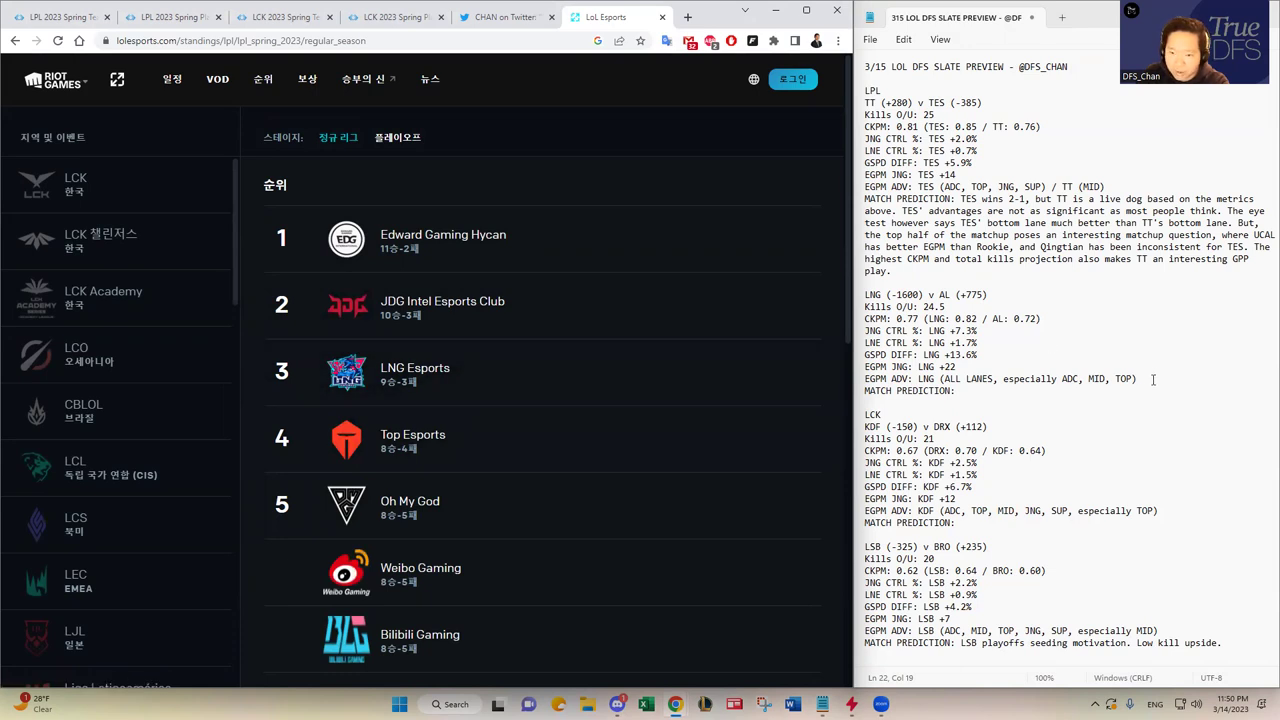
{"action": "left_click", "coordinate": [1157, 378]}
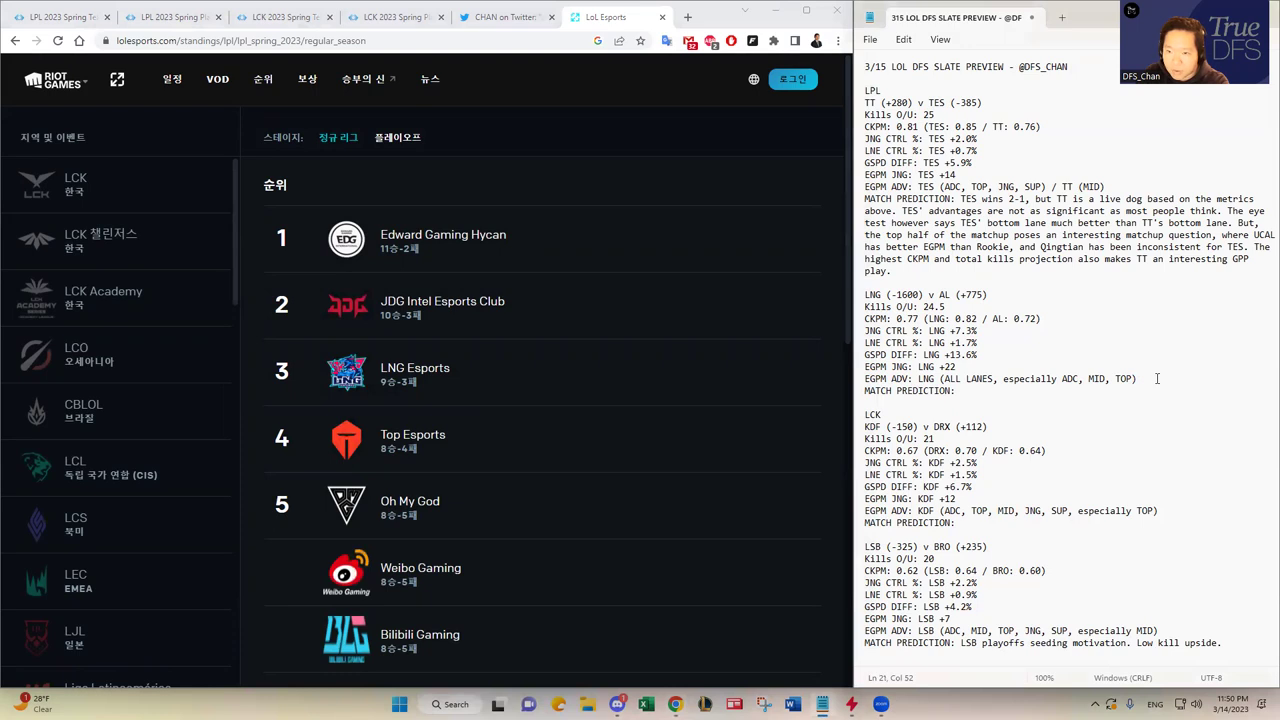
{"action": "left_click_drag", "start_coordinate": [1043, 319], "coordinate": [995, 319]}
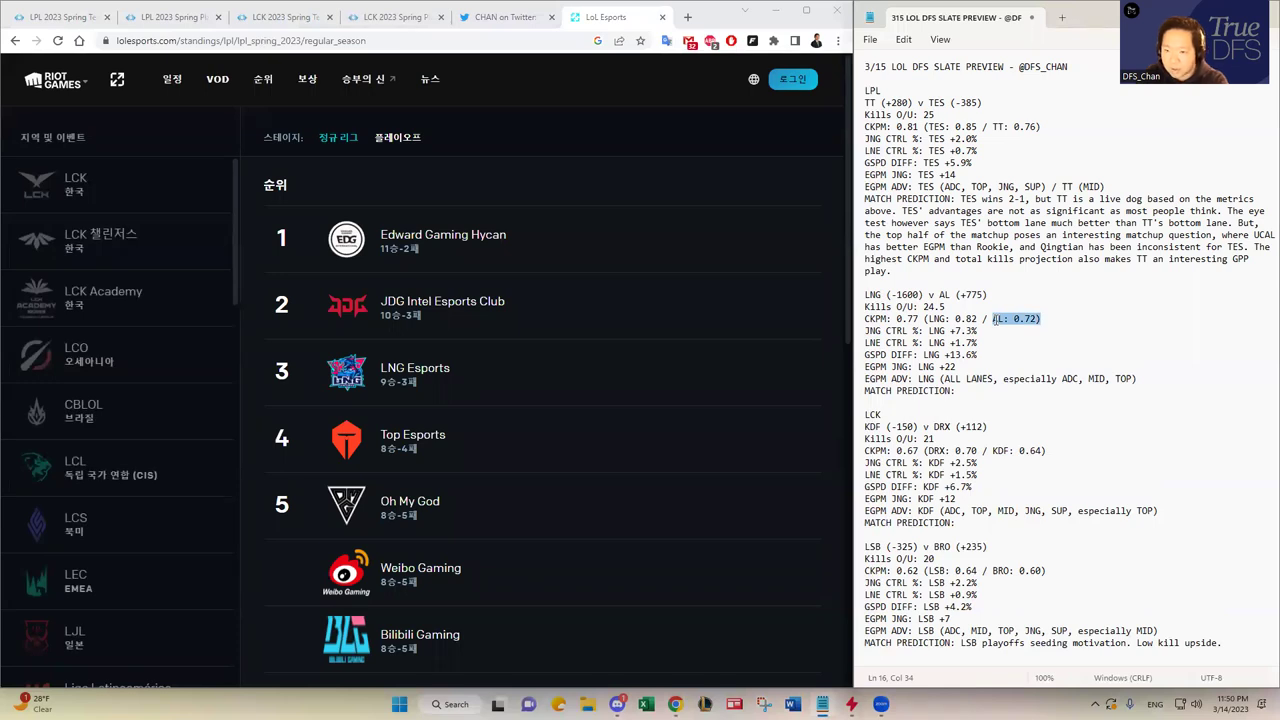
{"action": "left_click", "coordinate": [1064, 323]}
{"action": "left_click_drag", "start_coordinate": [1057, 323], "coordinate": [868, 114]}
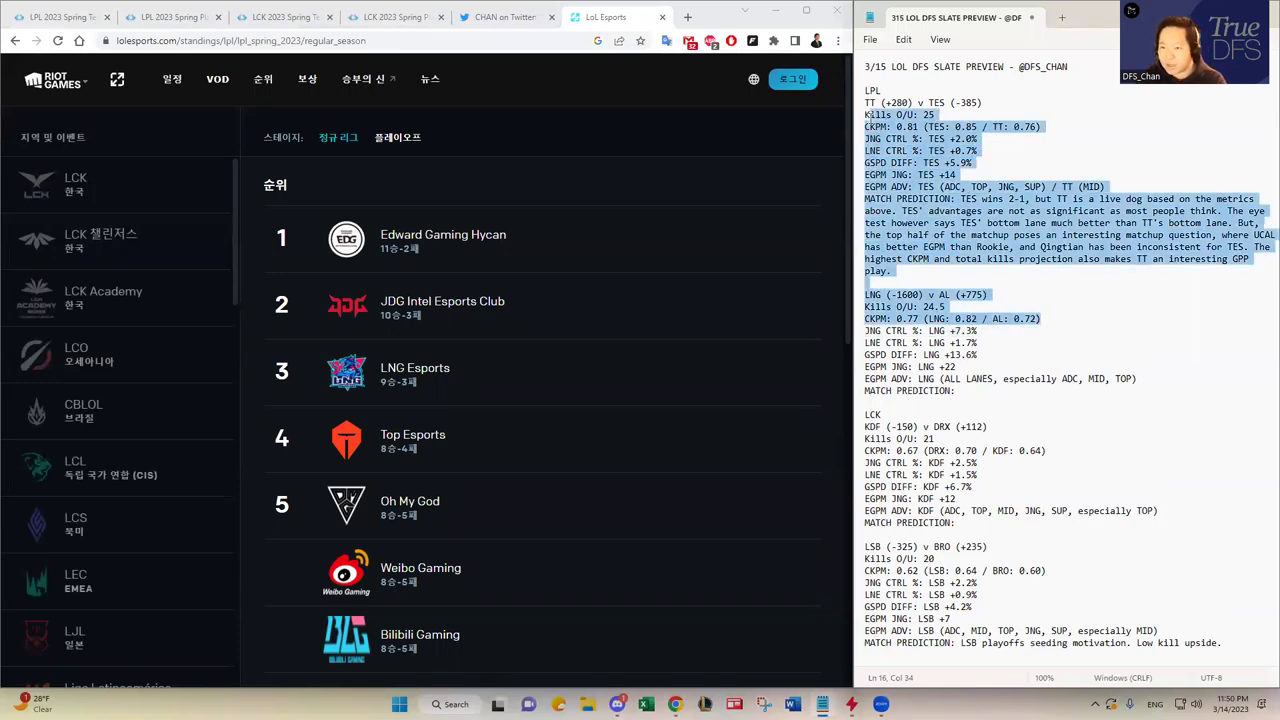
{"action": "left_click", "coordinate": [1100, 282]}
{"action": "left_click", "coordinate": [1155, 382]}
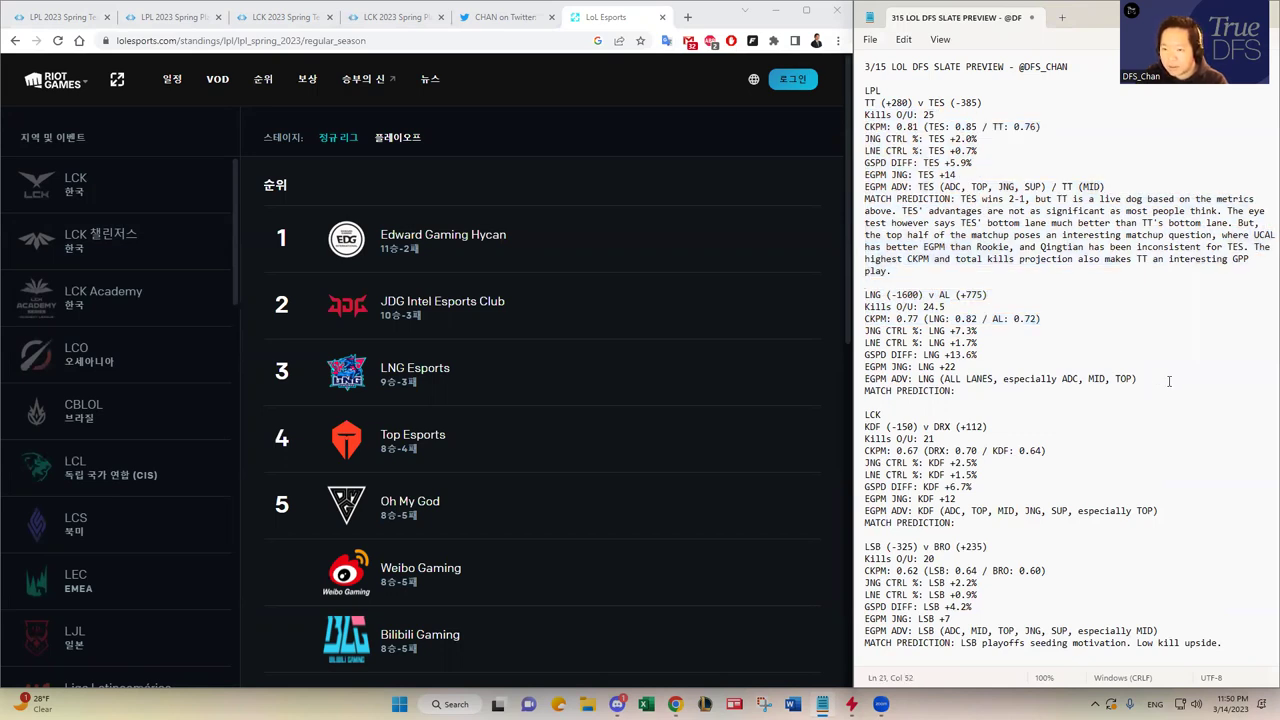
Predict LNG wins 2-0 to secure playoffs, with less kill upside than TES v TT
{"action": "left_click", "coordinate": [1102, 390]}
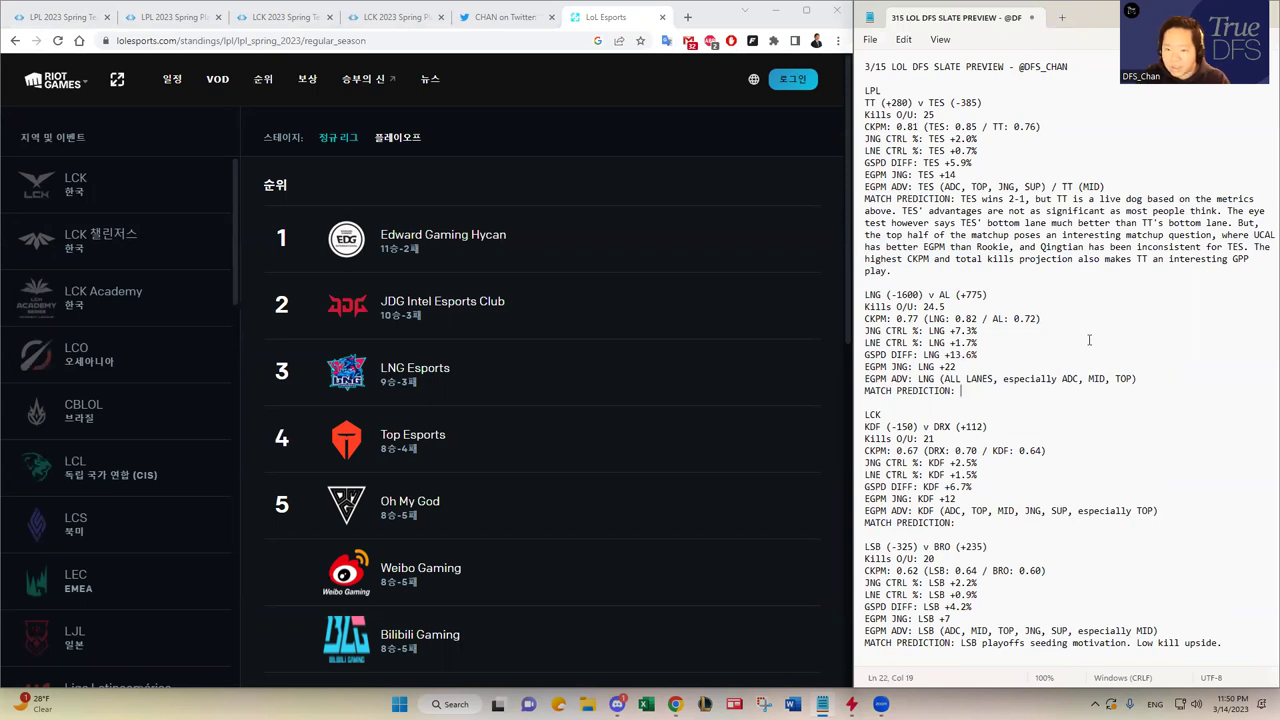
{"action": "type", "text": "LNG wi"}
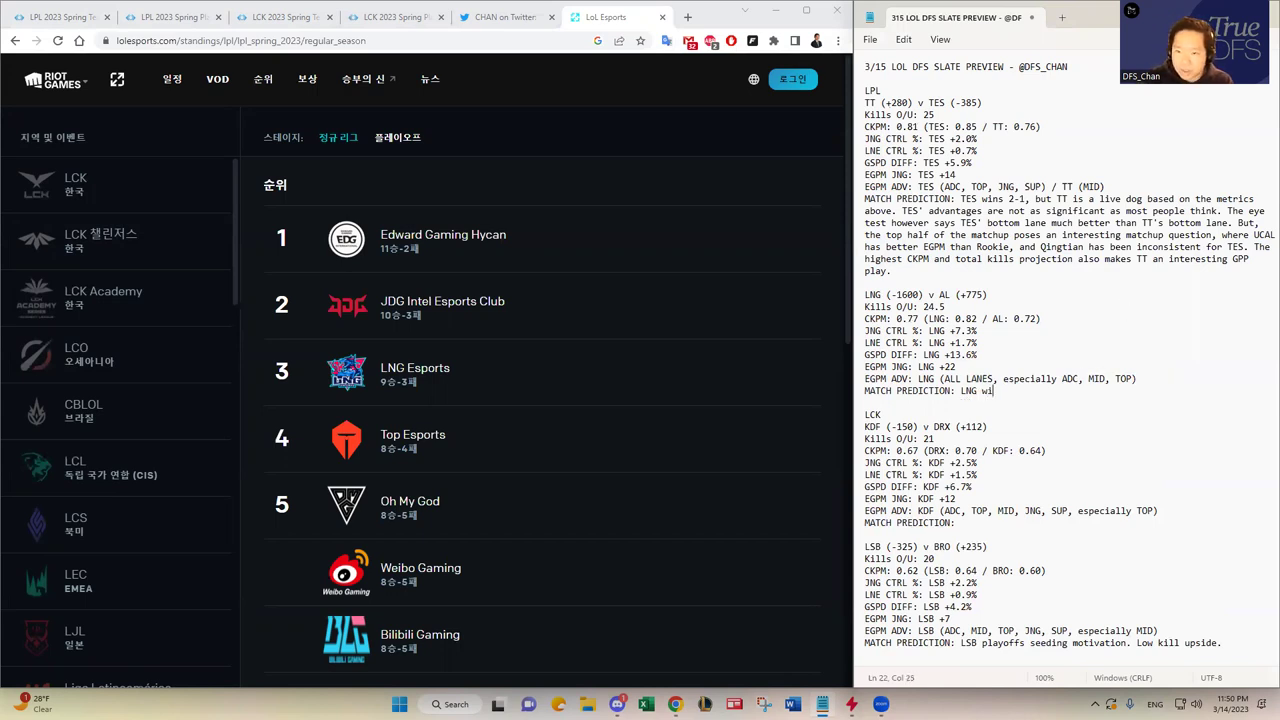
{"action": "type", "text": "ns 2-0, but"}
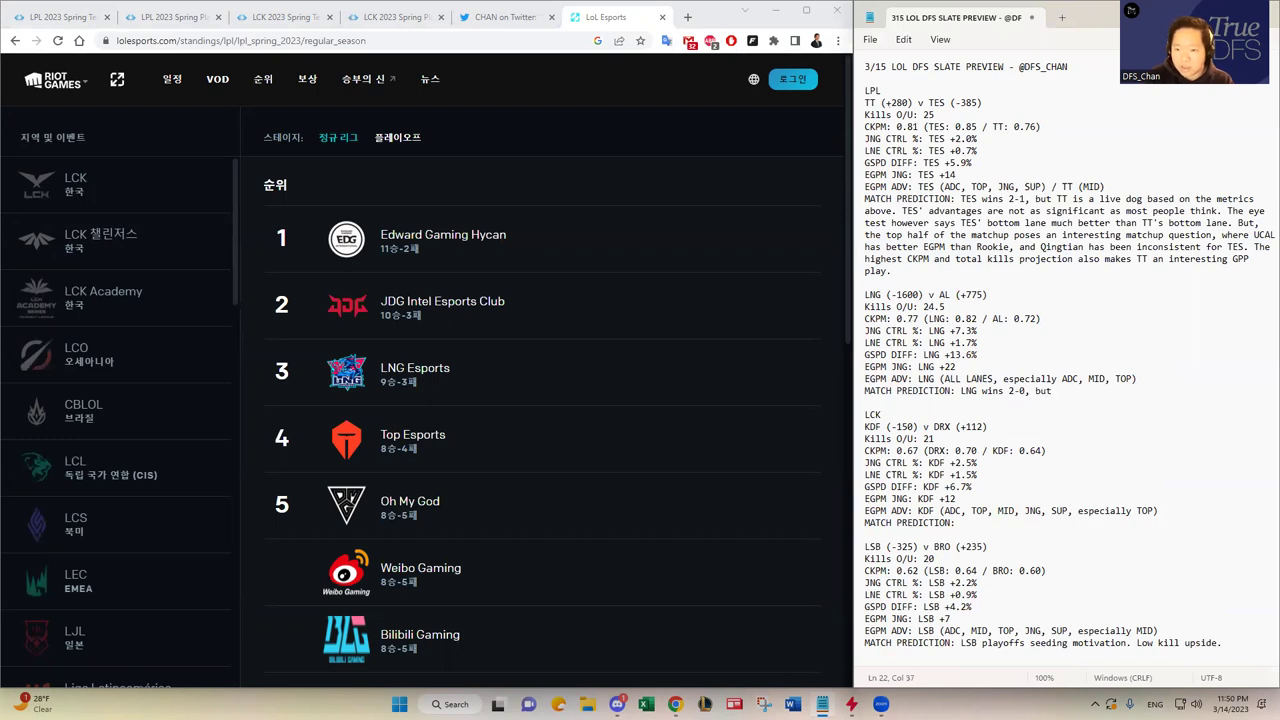
{"action": "key", "text": "BackSpace"}
{"action": "key", "text": "BackSpace"}
{"action": "key", "text": "BackSpace"}
{"action": "key", "text": "BackSpace"}
{"action": "type", "text": "to secur"}
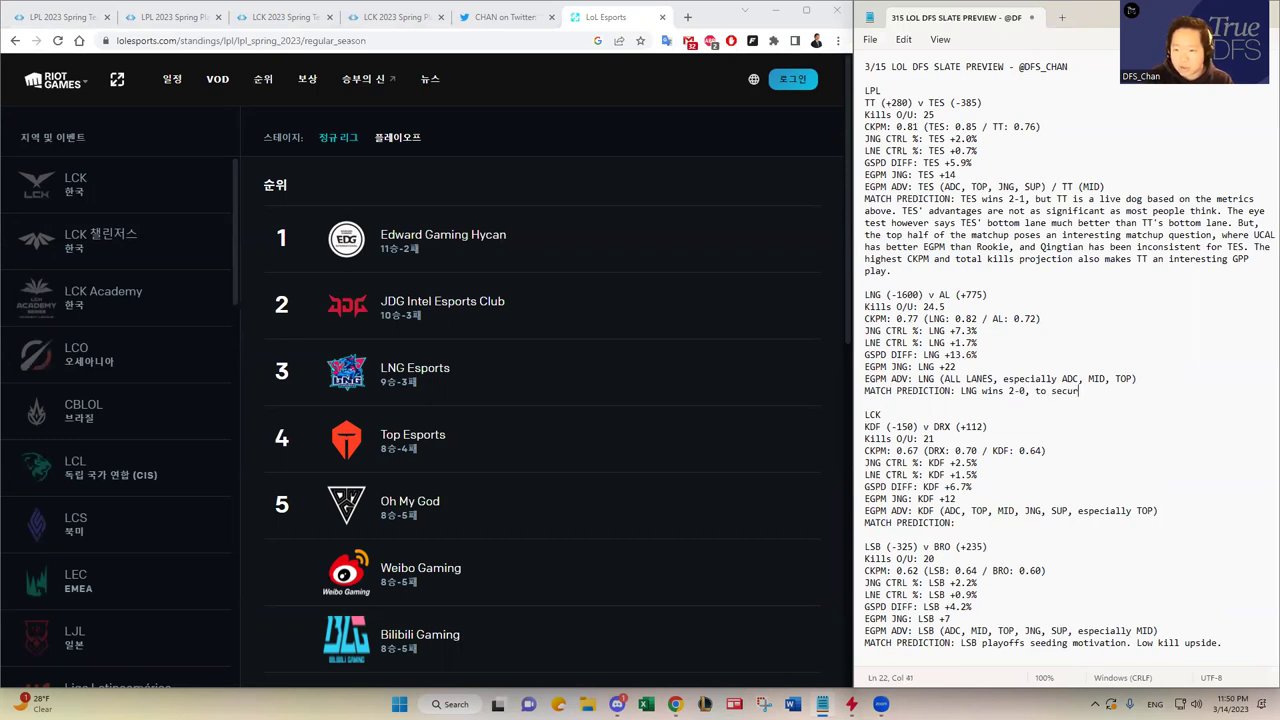
{"action": "type", "text": "e "}
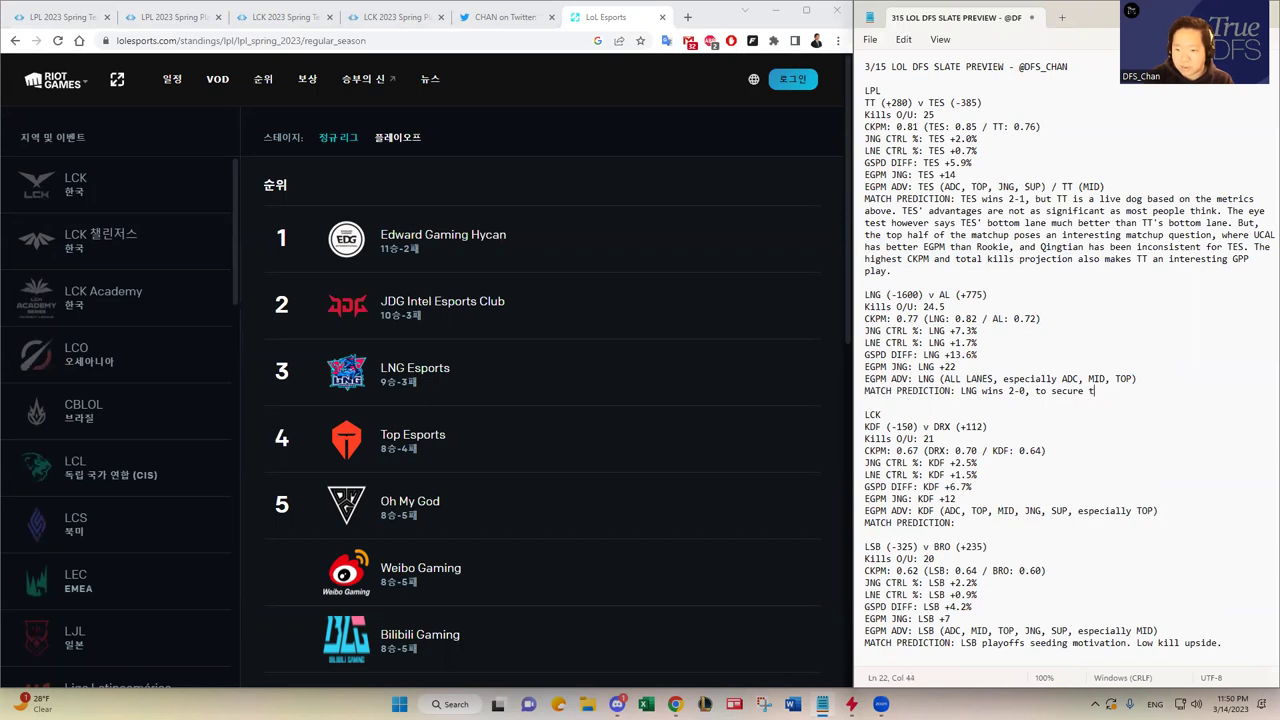
{"action": "type", "text": "their playoff"}
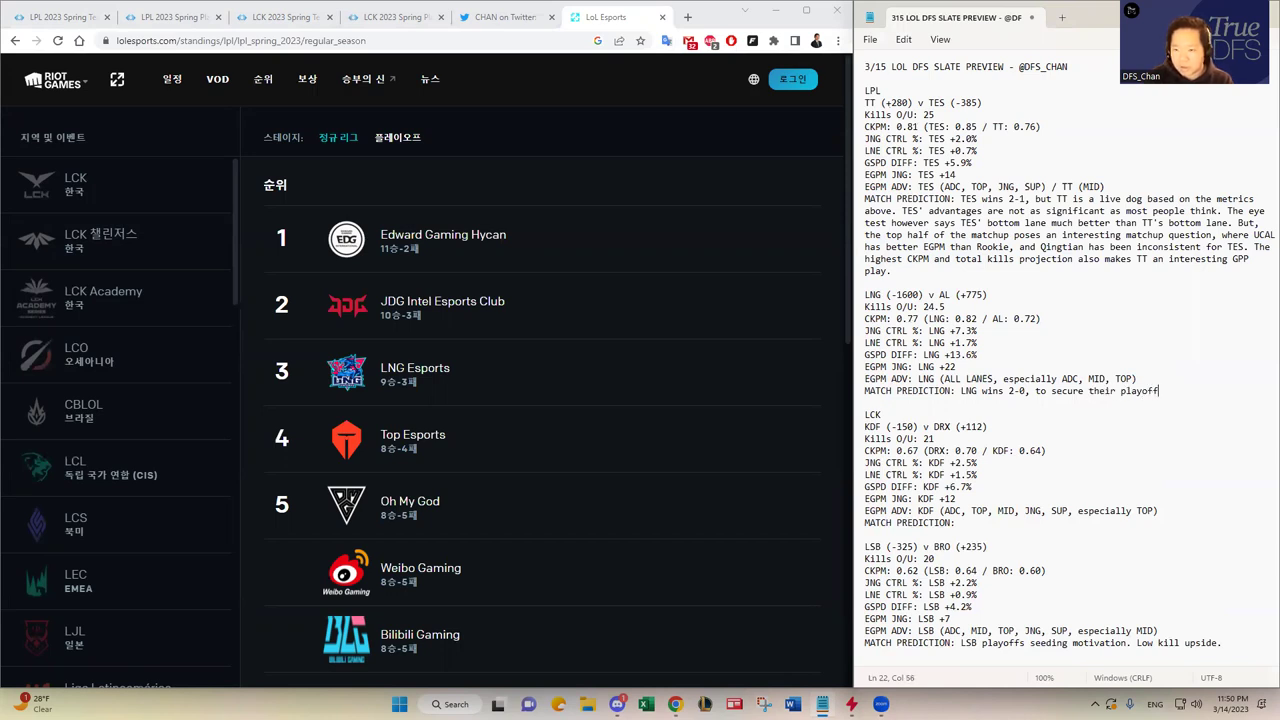
{"action": "type", "text": "s spot especiall"}
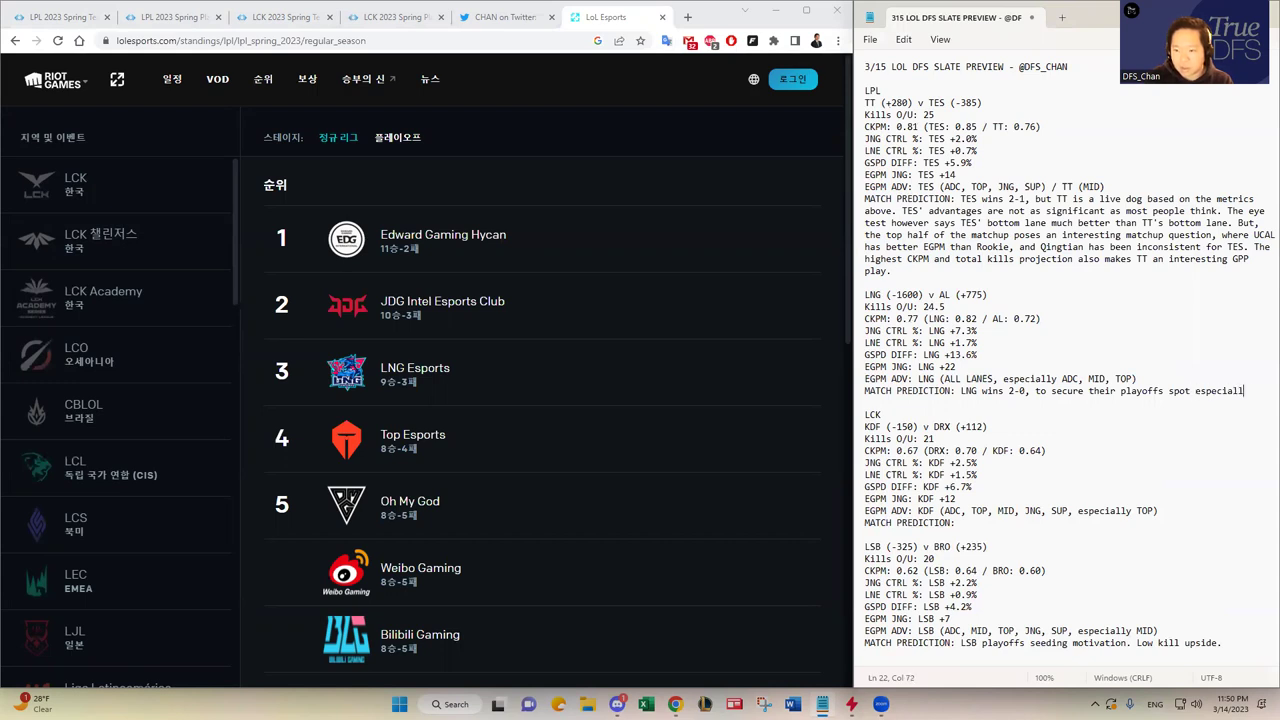
{"action": "type", "text": "y after"}
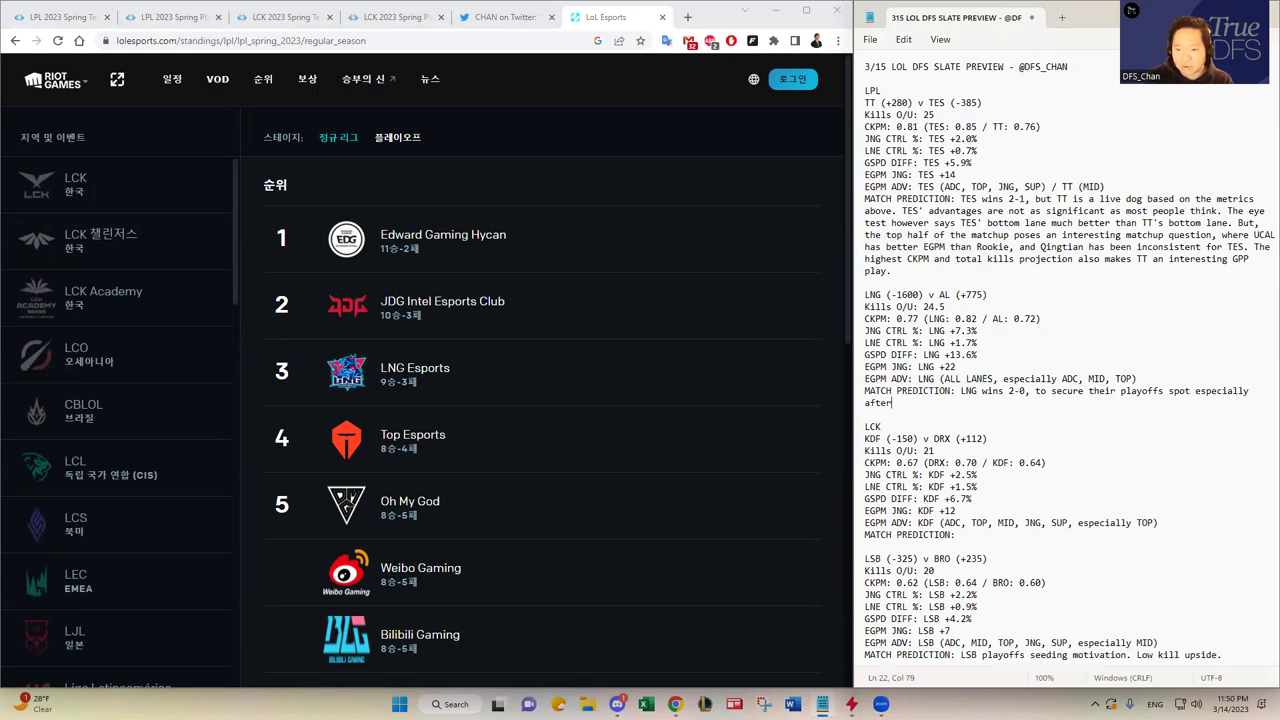
{"action": "type", "text": " watching TES pl"}
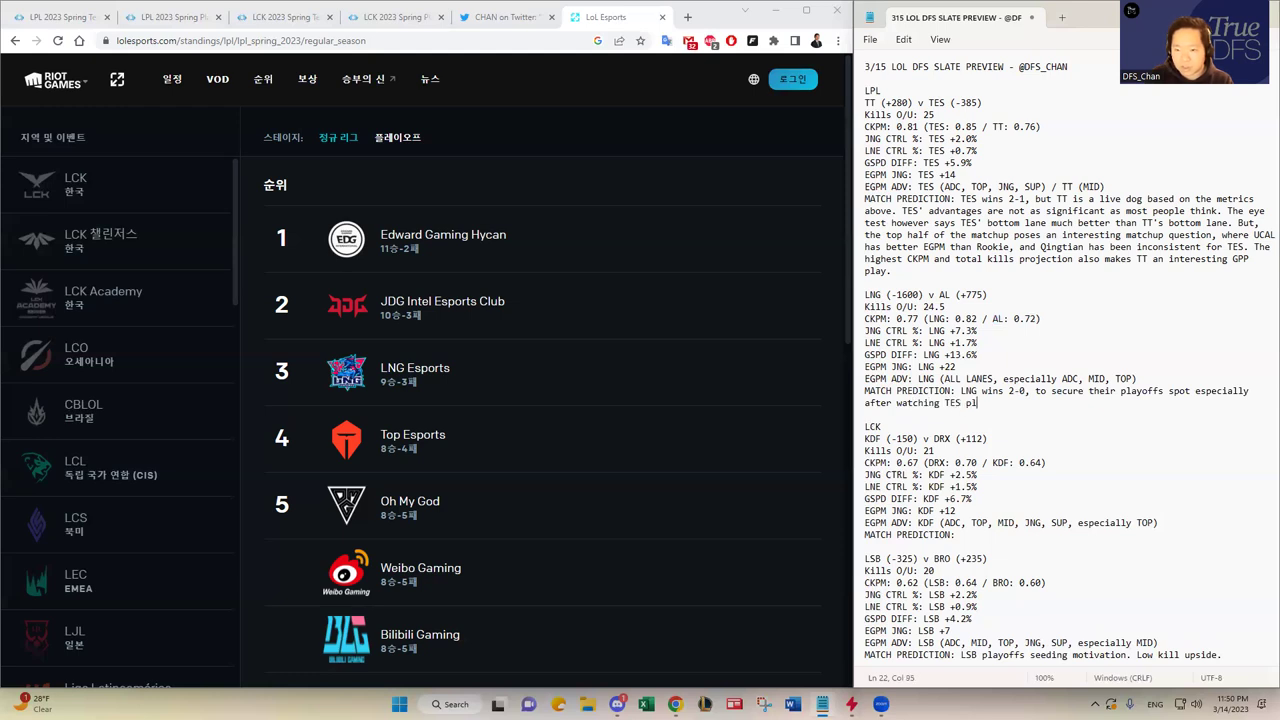
{"action": "type", "text": "ay/win?"}
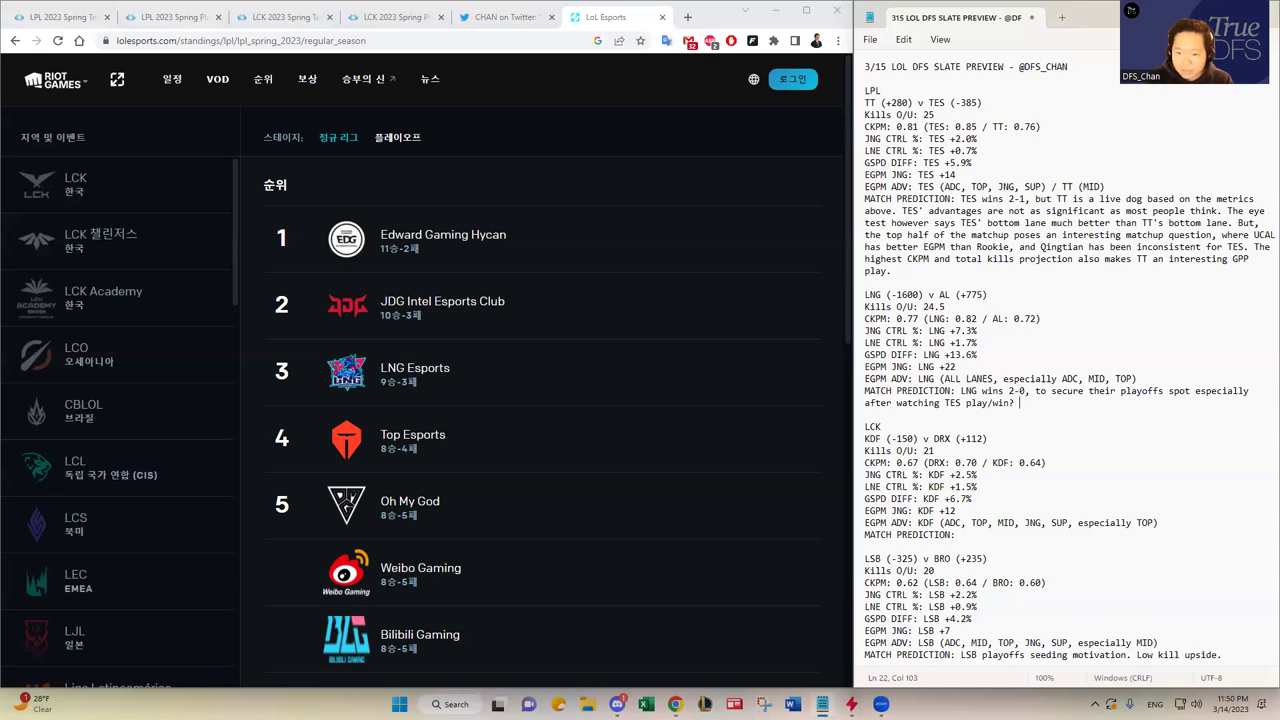
{"action": "key", "text": "BackSpace"}
{"action": "key", "text": "BackSpace"}
{"action": "type", "text": "before they play?"}
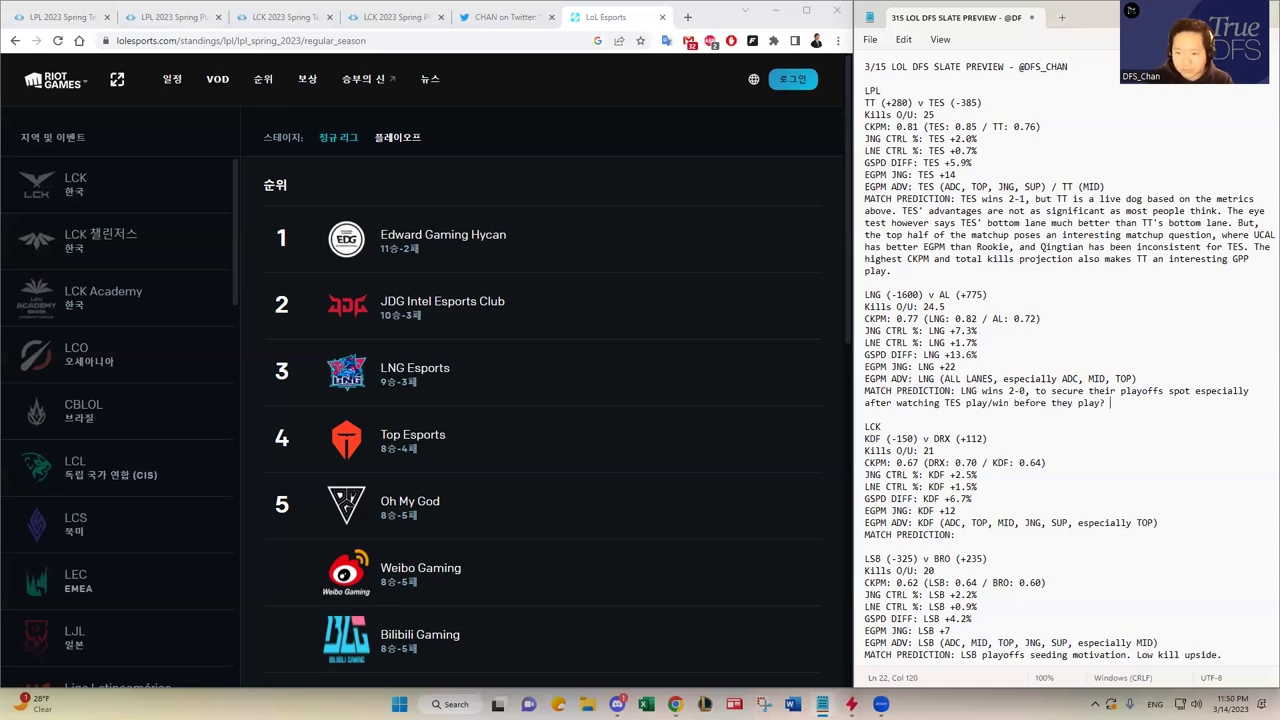
{"action": "type", "text": " Kill u"}
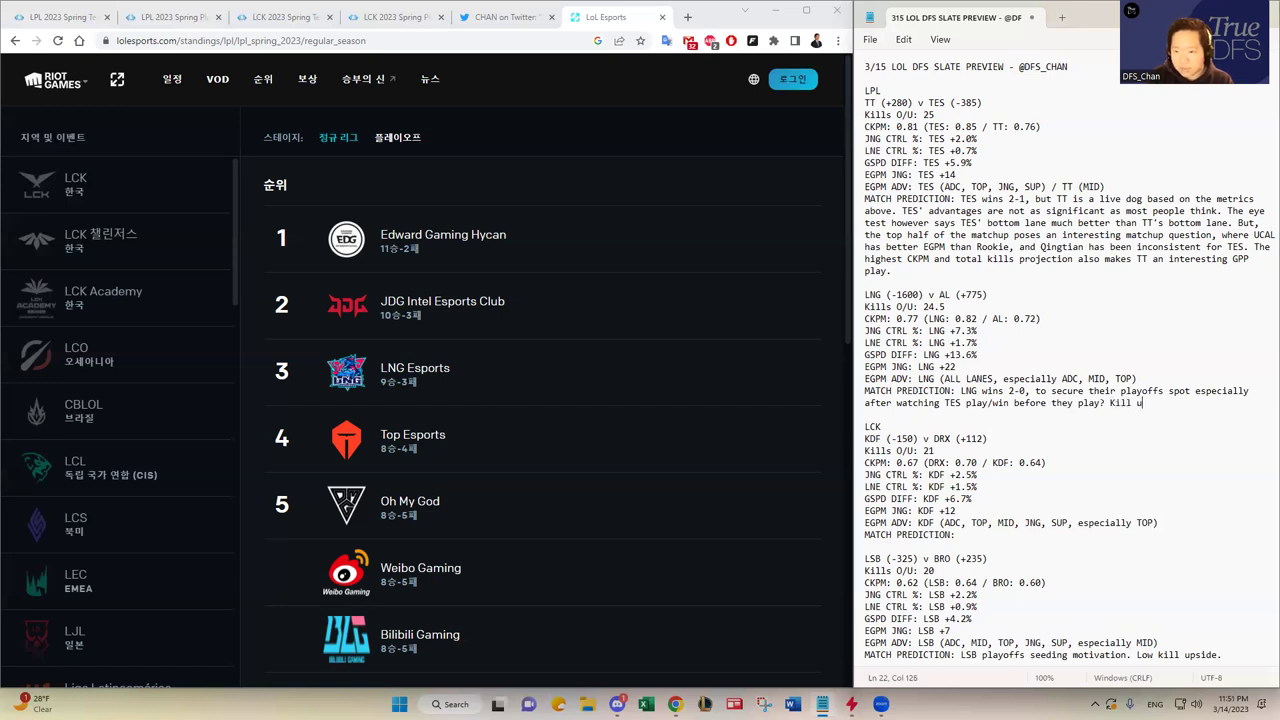
{"action": "type", "text": "pside may not be as "}
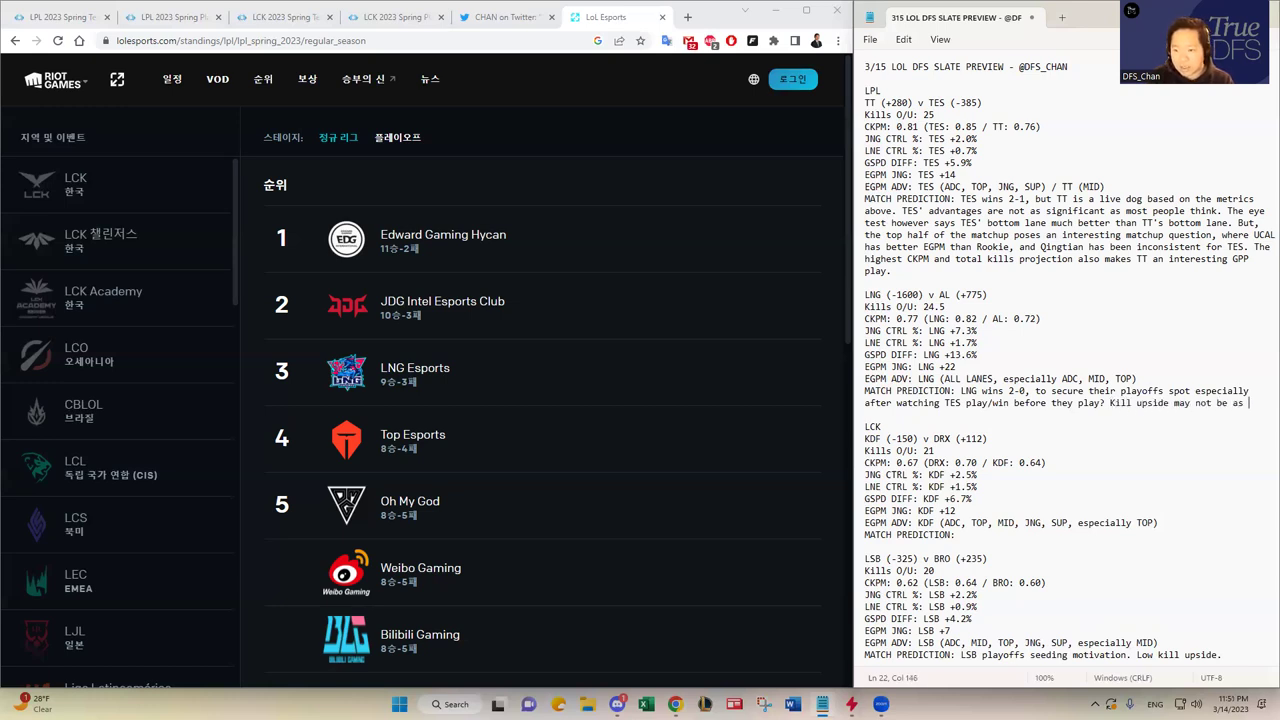
{"action": "type", "text": "high as the "}
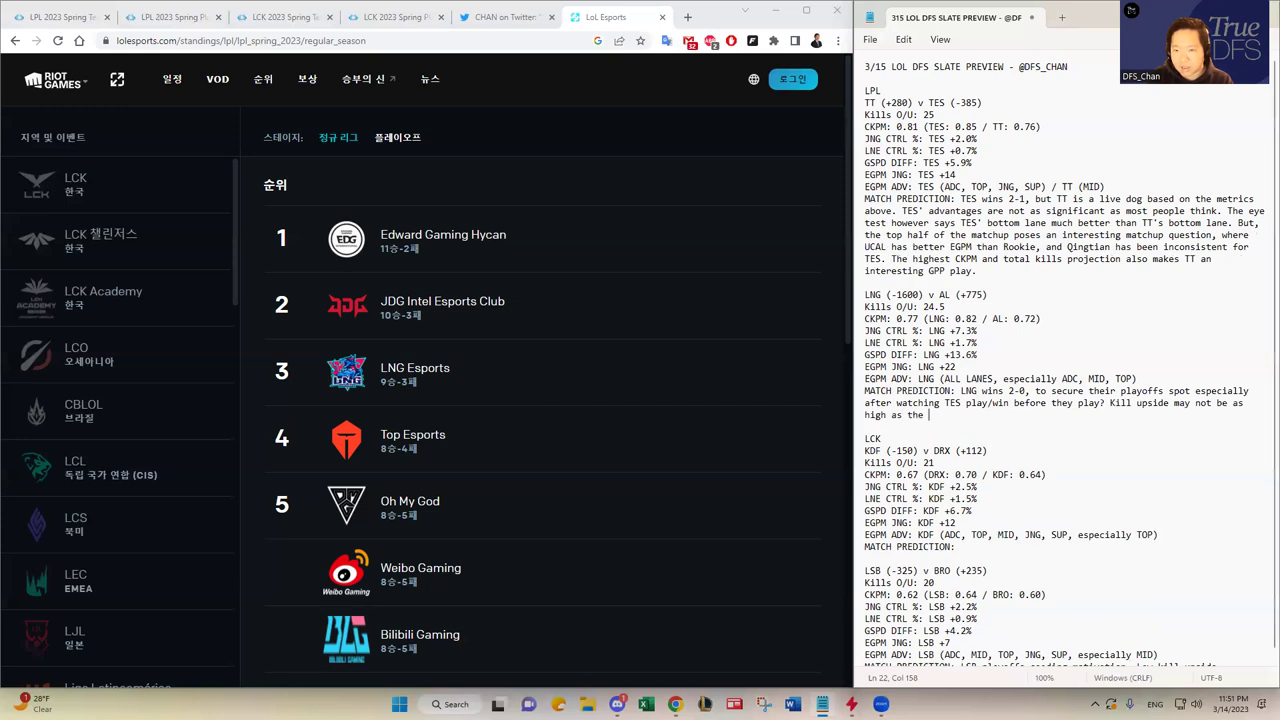
{"action": "type", "text": "other LPL matchup"}
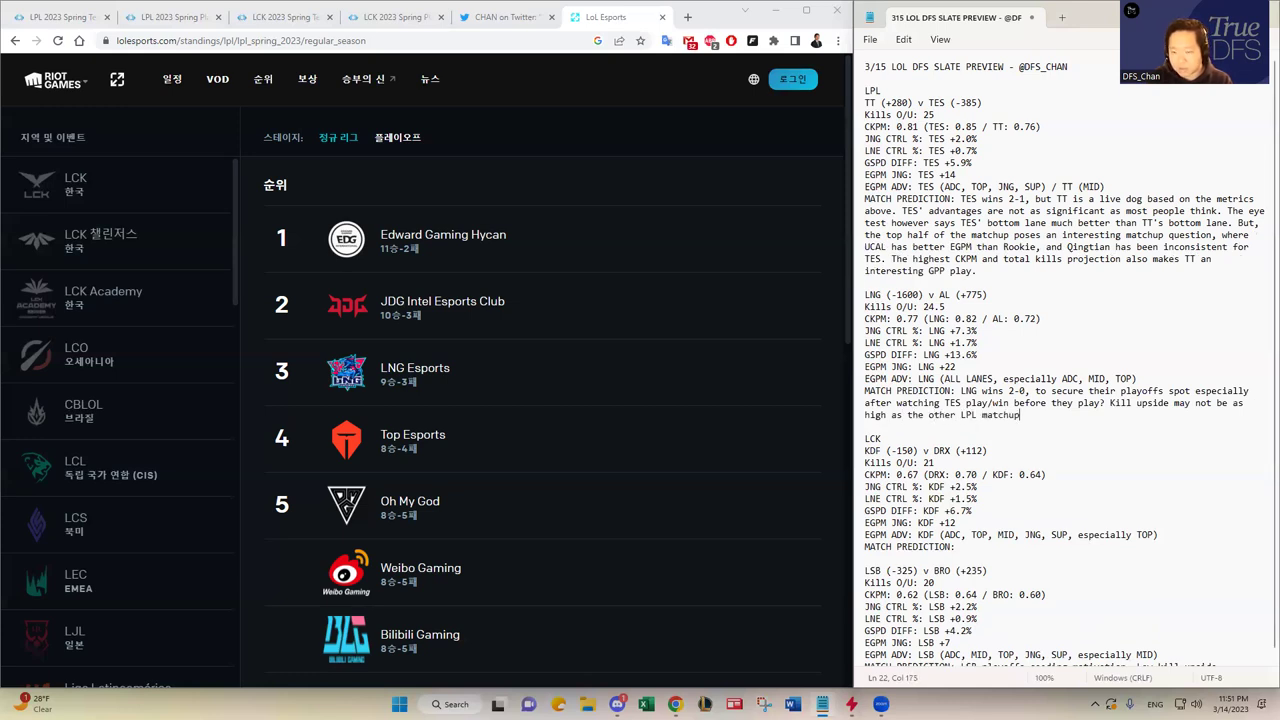
{"action": "type", "text": " (TES v TT)"}
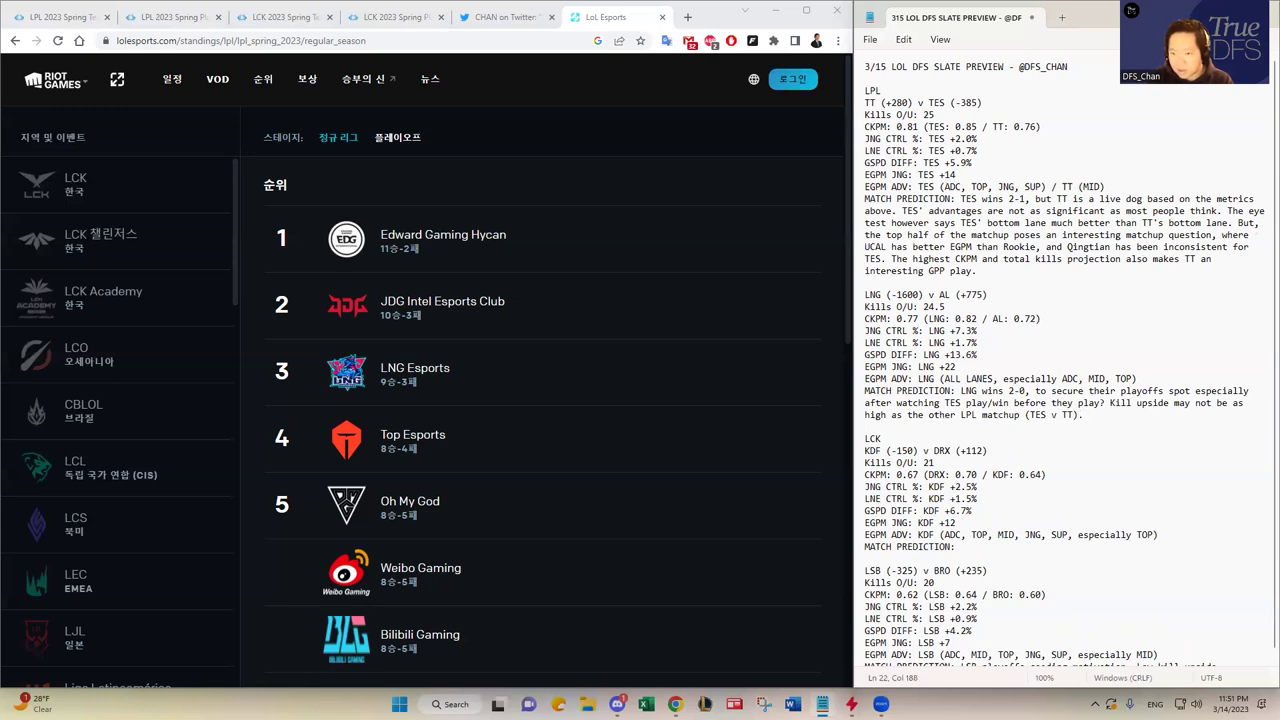
Add that AL's lower CKPM cuts LNG's kill upside and LNG has an advantage in all lanes
{"action": "type", "text": ". AL "}
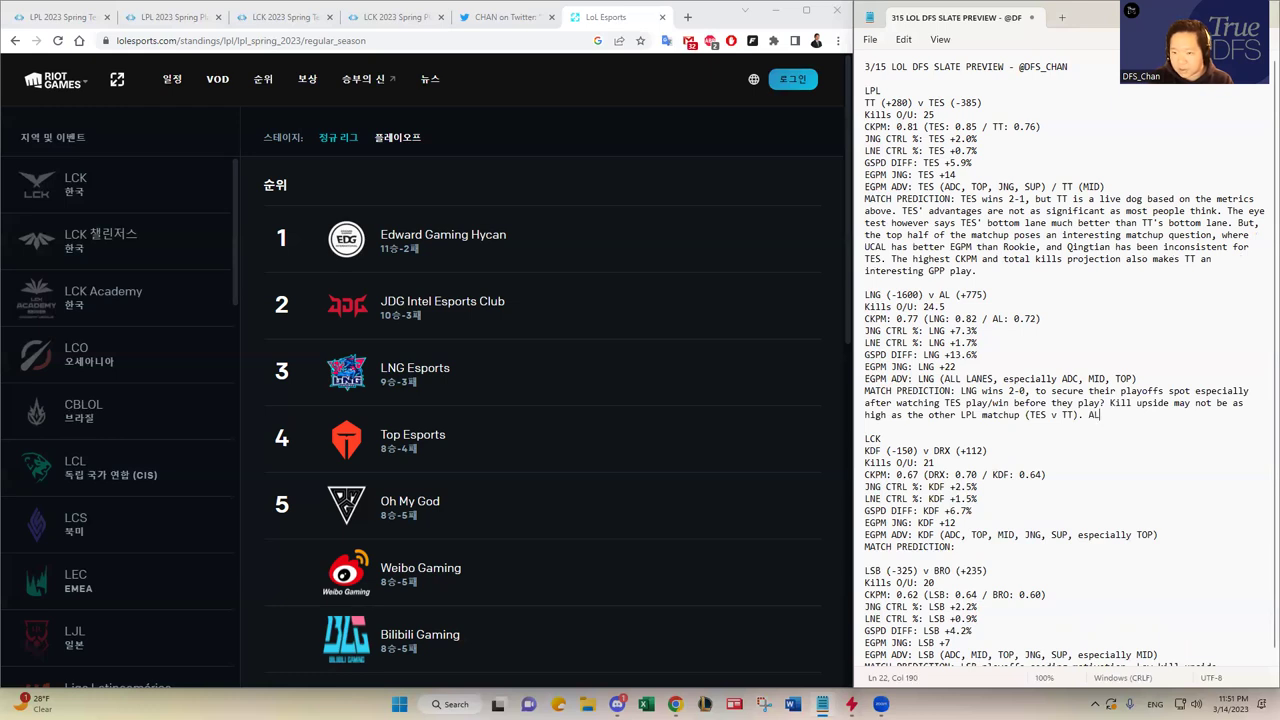
{"action": "type", "text": "'s lower CKP"}
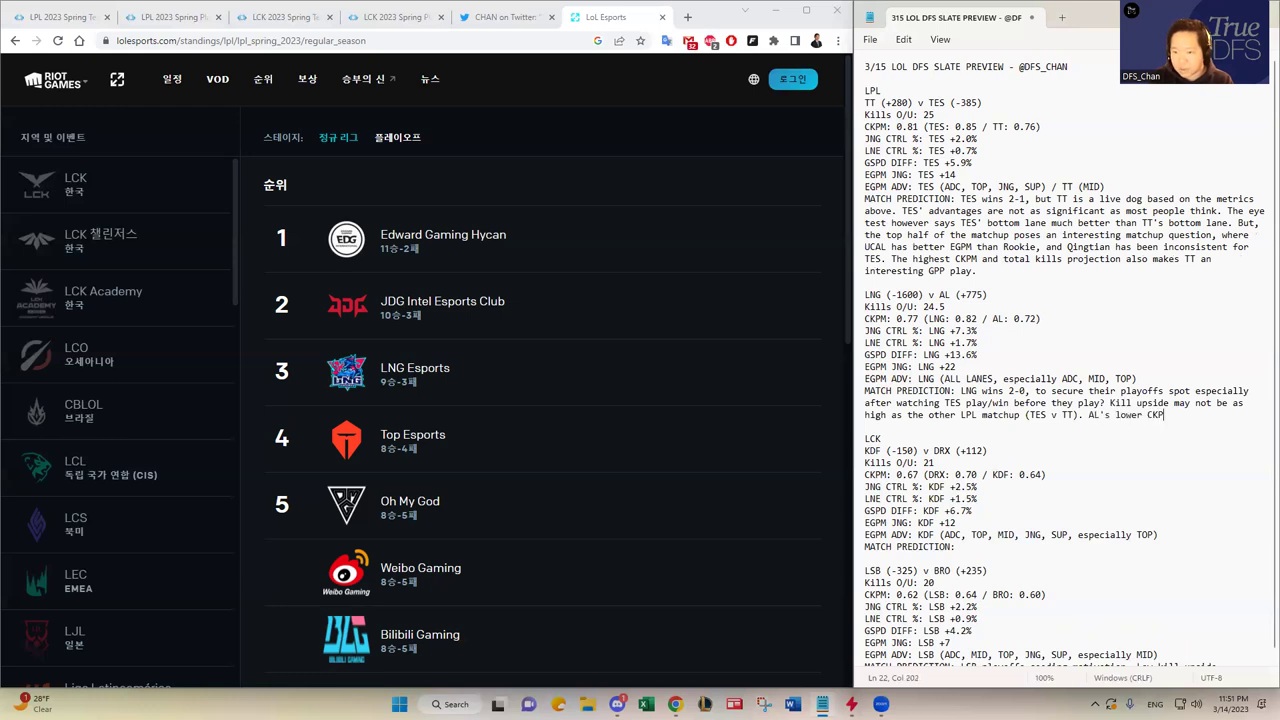
{"action": "type", "text": "M reduces LNG's kill upside"}
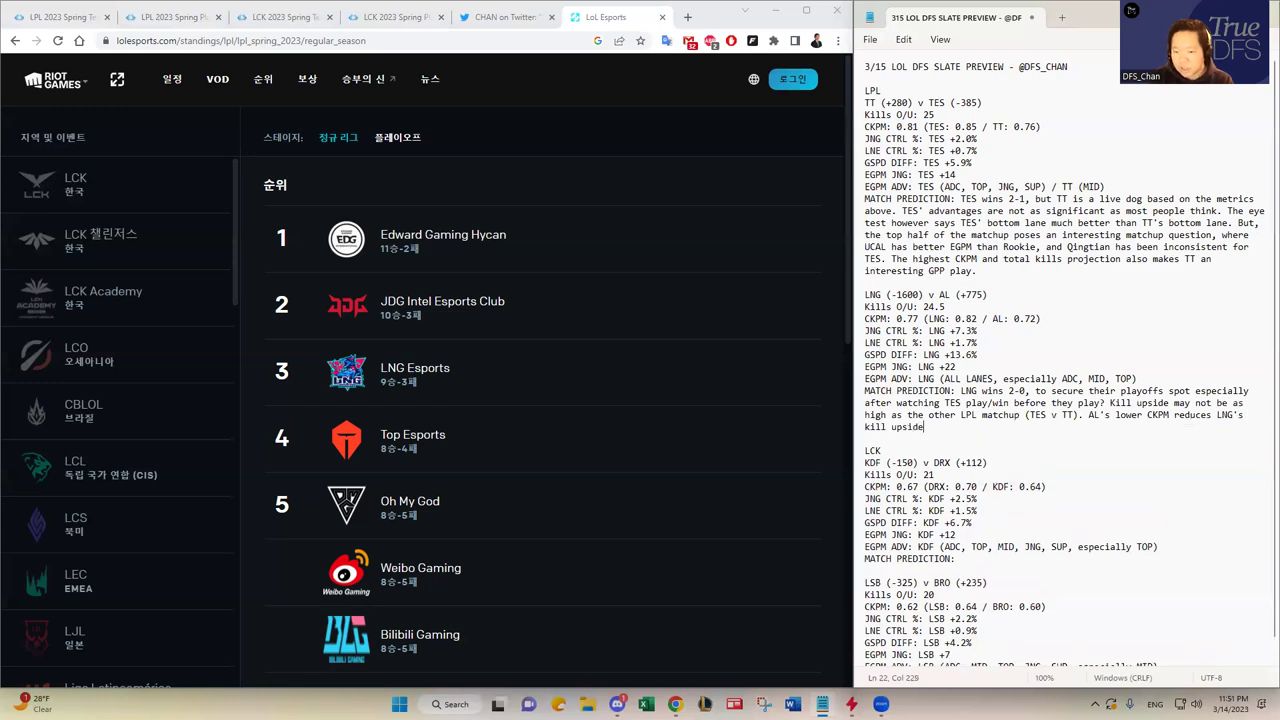
{"action": "type", "text": " theoretic"}
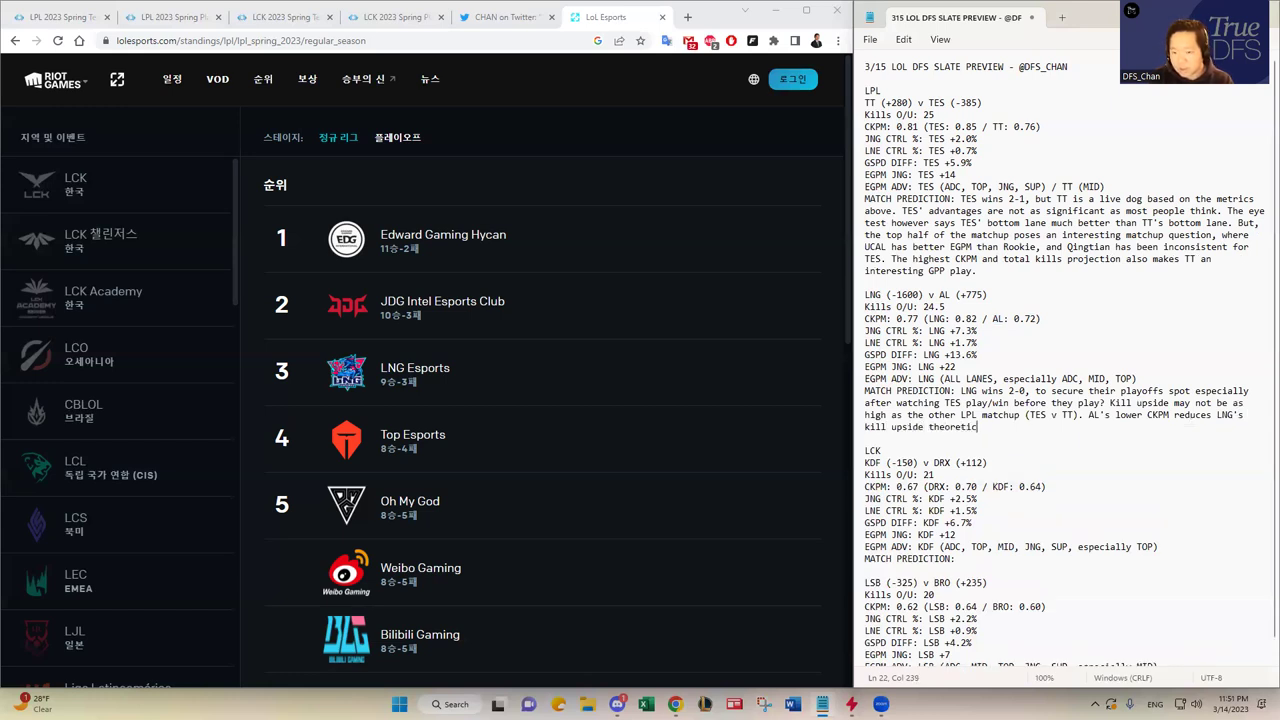
{"action": "type", "text": "ally. LNG has an"}
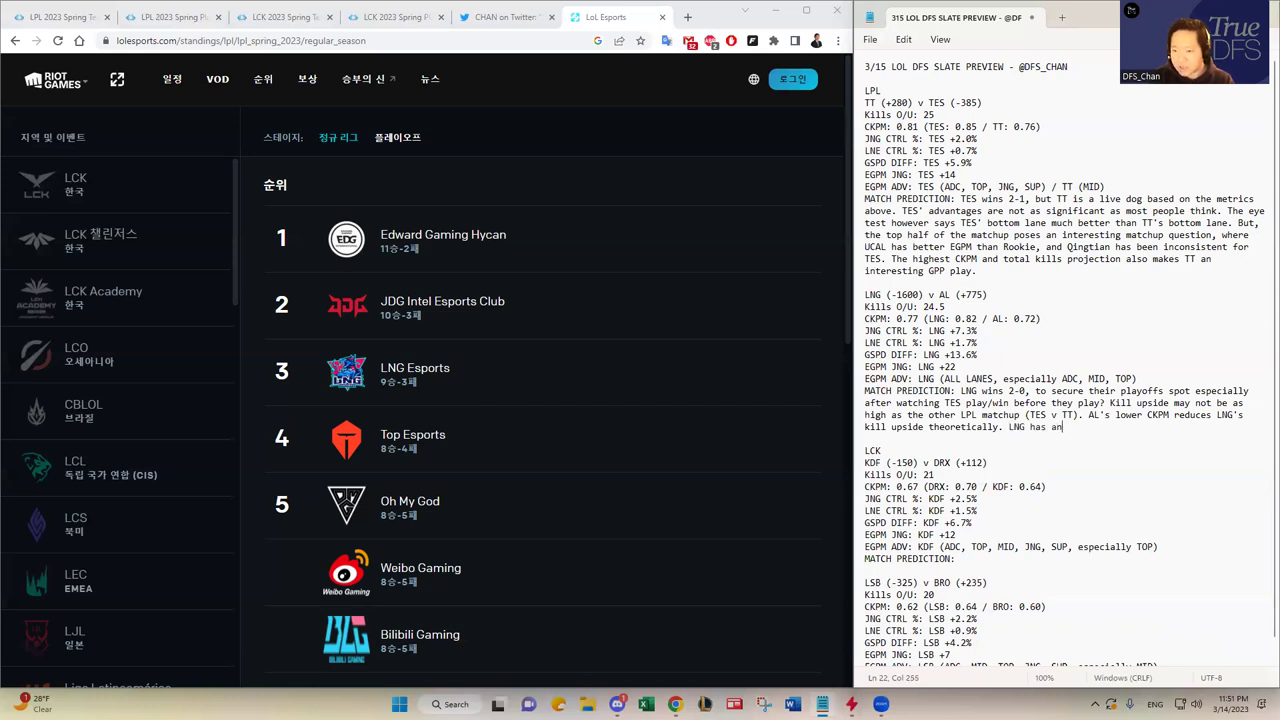
{"action": "type", "text": " advtan"}
{"action": "key", "text": "BackSpace"}
{"action": "key", "text": "BackSpace"}
{"action": "key", "text": "BackSpace"}
{"action": "type", "text": "antage in all lanes"}
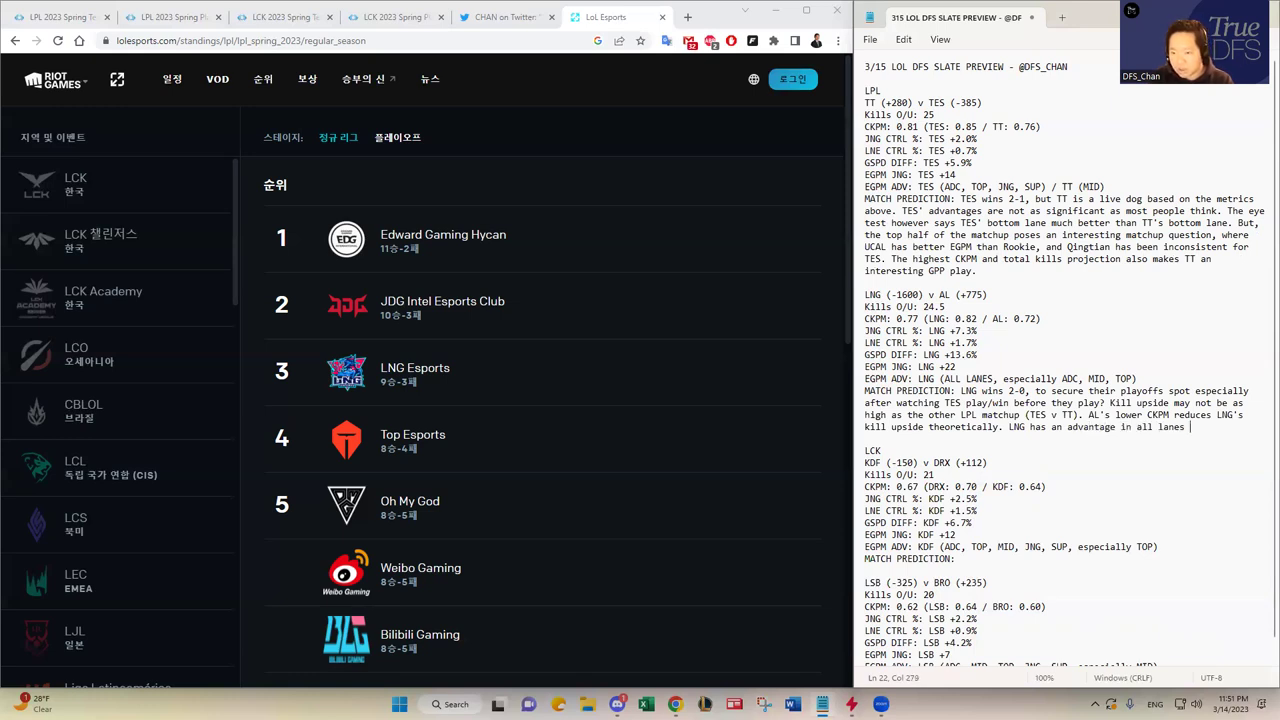
{"action": "key", "text": "BackSpace"}
Complete the LNG v AL prediction with 'over AL.' and no planned AL exposure given the matchup
{"action": "type", "text": "over AL."}
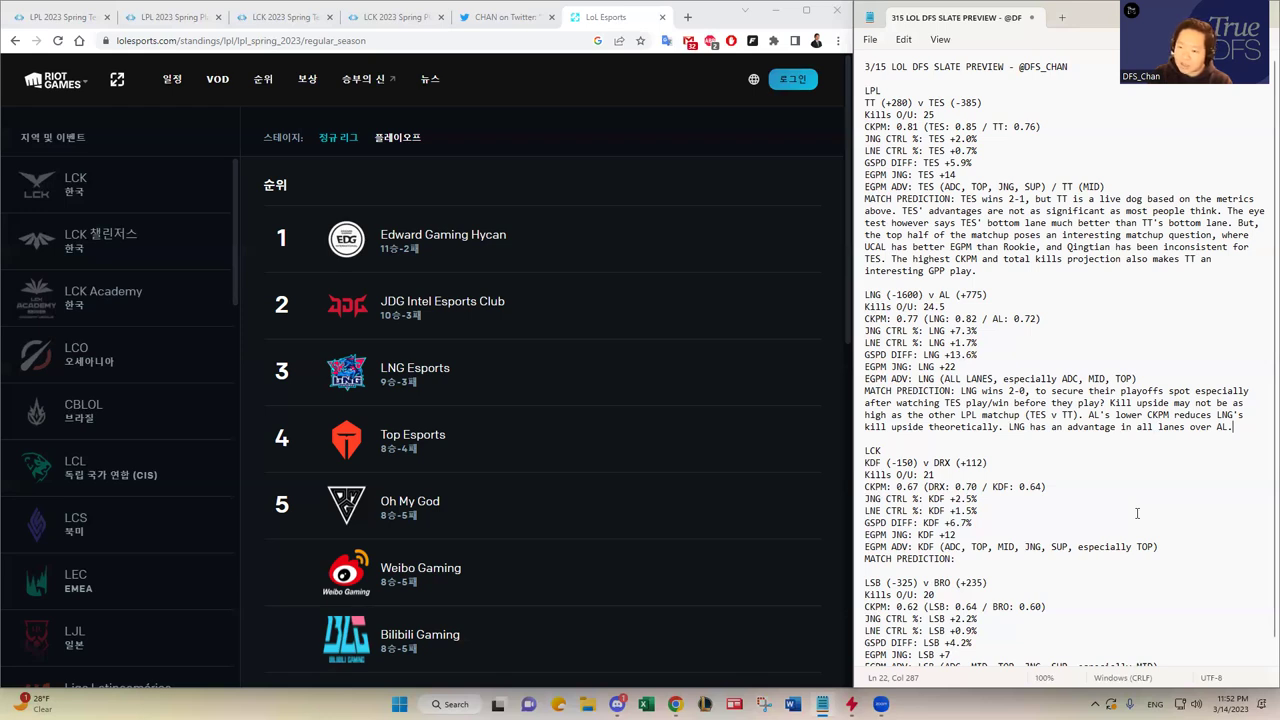
{"action": "type", "text": "I don't know if I will have any exposure to AL tonight"}
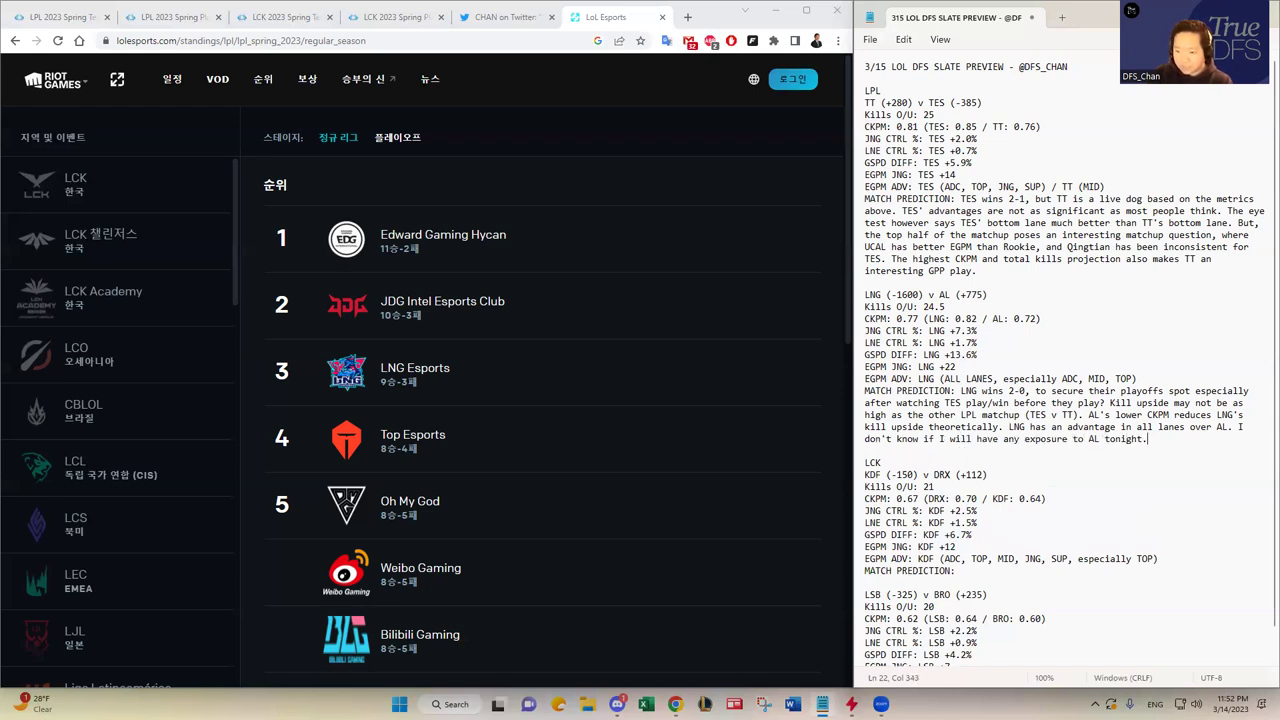
{"action": "type", "text": " given the matchup."}
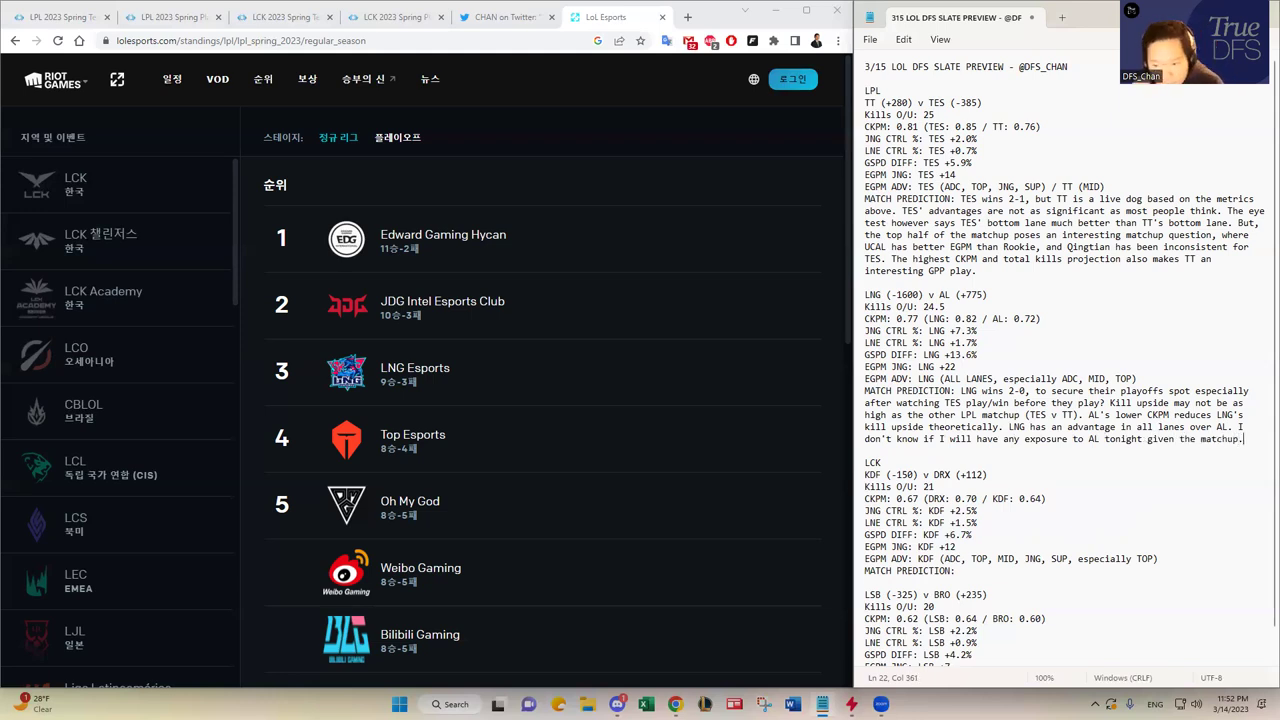
View tonight's roster photo, then return Twitter to the 3/15 LoL DFS starters tweet
{"action": "scroll", "coordinate": [1180, 505], "scroll_direction": "down", "scroll_amount": 1}
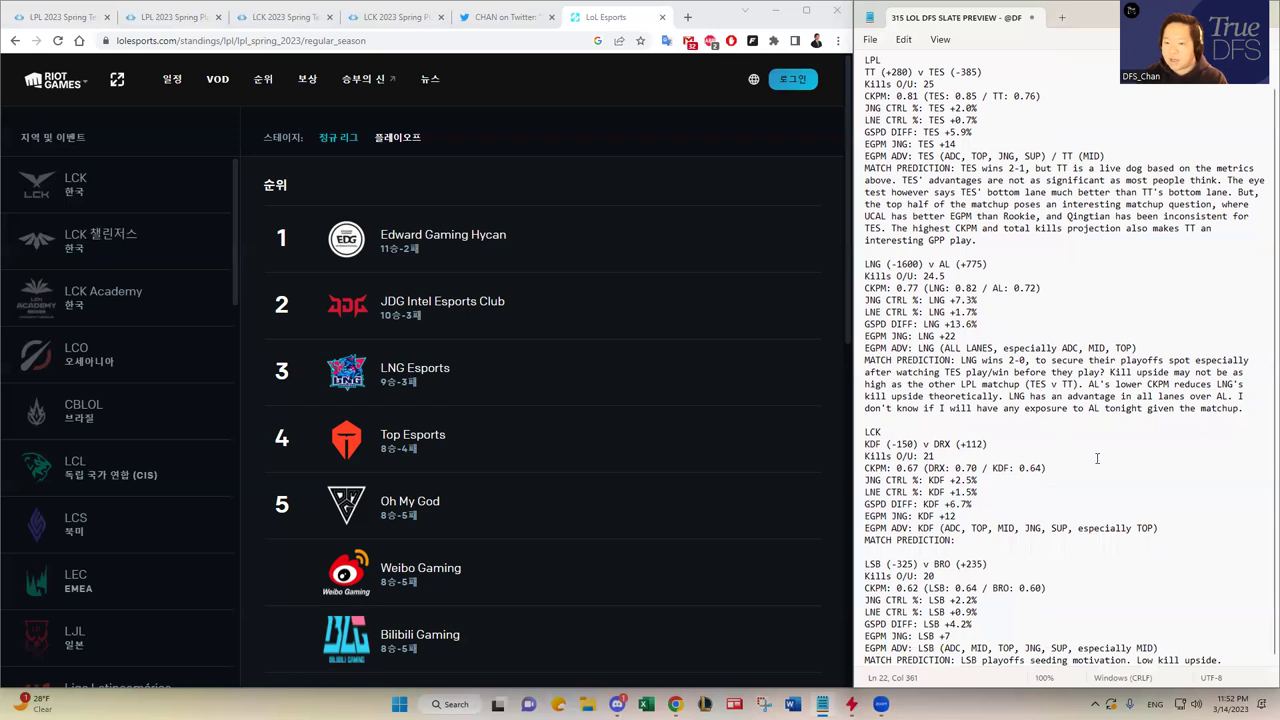
{"action": "left_click", "coordinate": [1172, 538]}
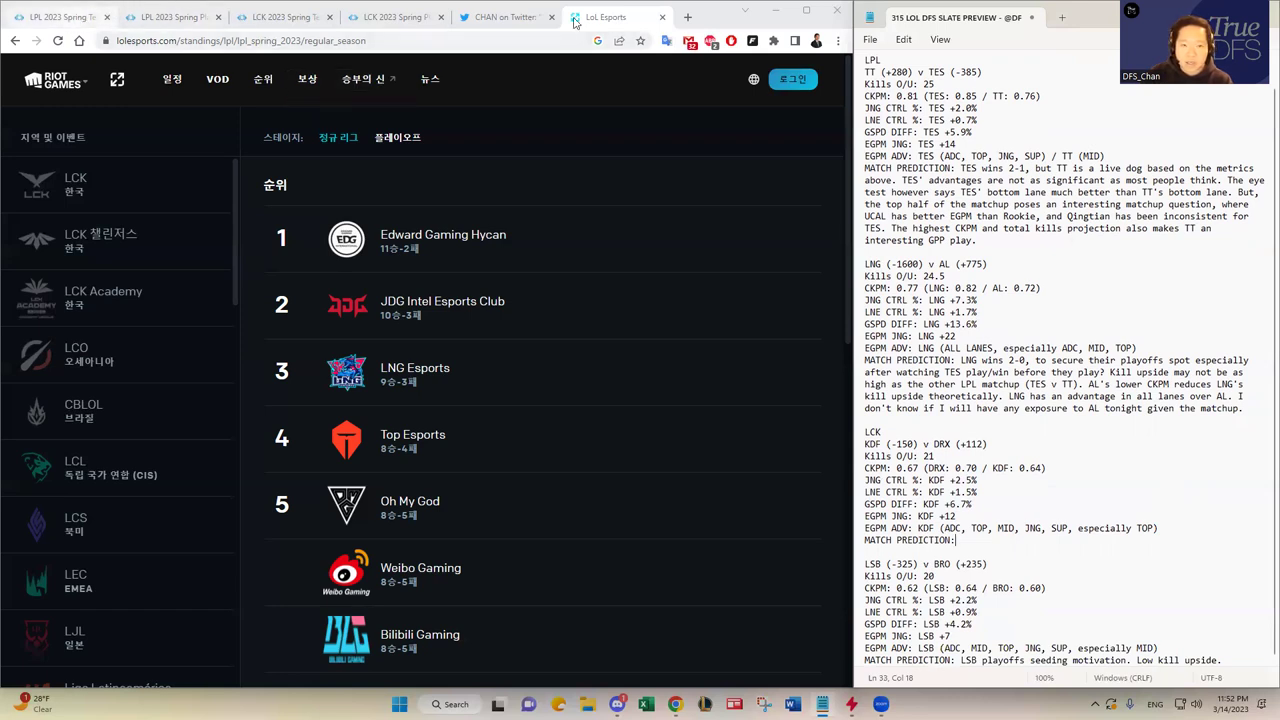
{"action": "left_click", "coordinate": [508, 17]}
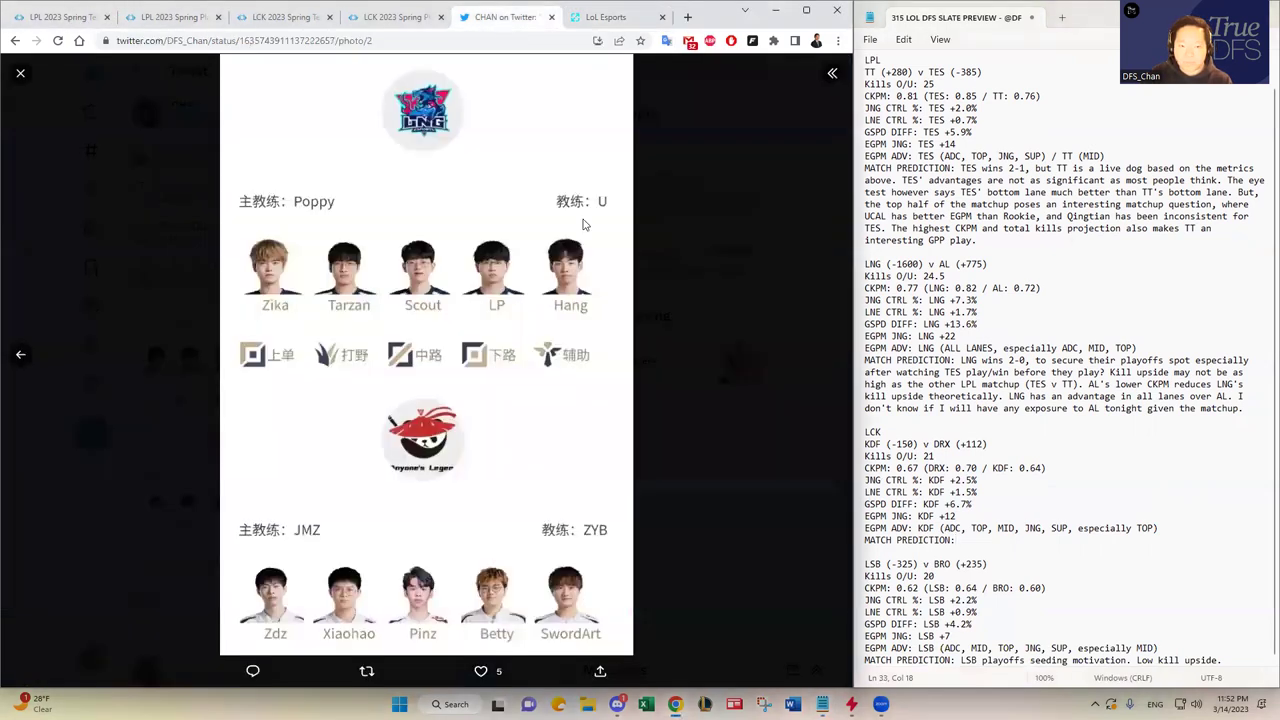
{"action": "left_click", "coordinate": [700, 383]}
{"action": "left_click", "coordinate": [383, 409]}
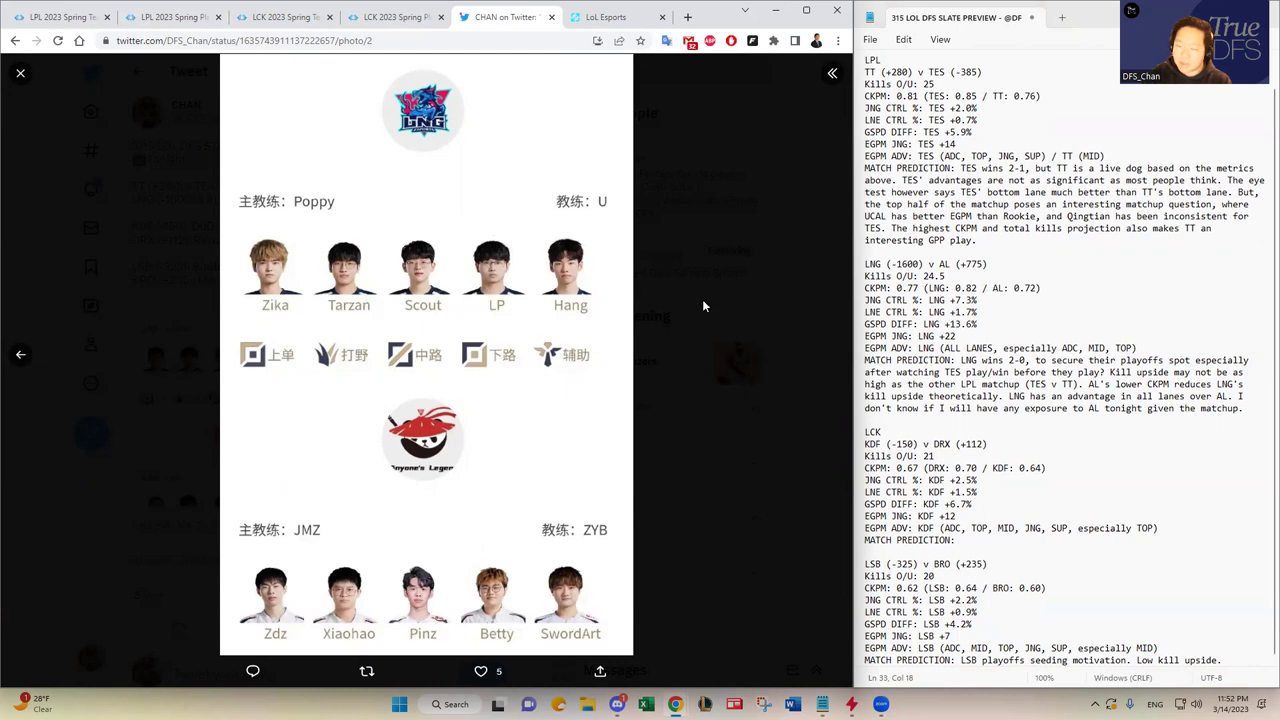
{"action": "left_click_drag", "start_coordinate": [1137, 350], "coordinate": [713, 335]}
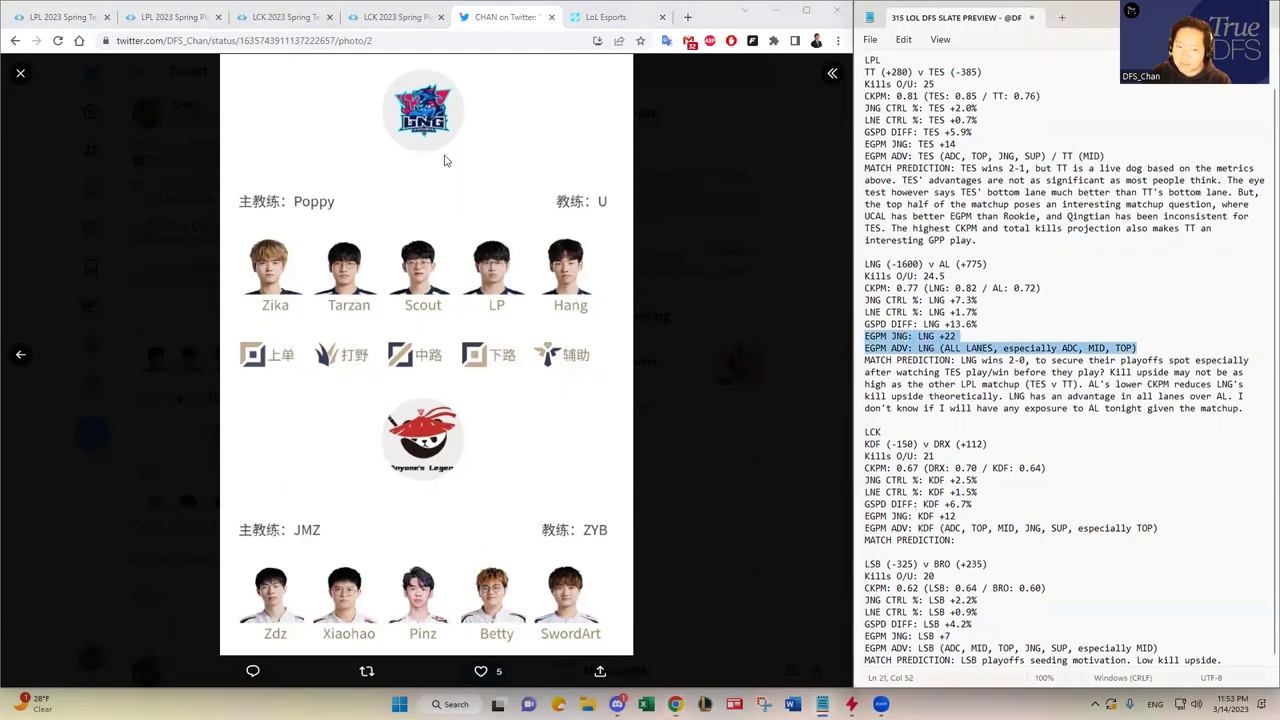
{"action": "left_click", "coordinate": [1094, 422]}
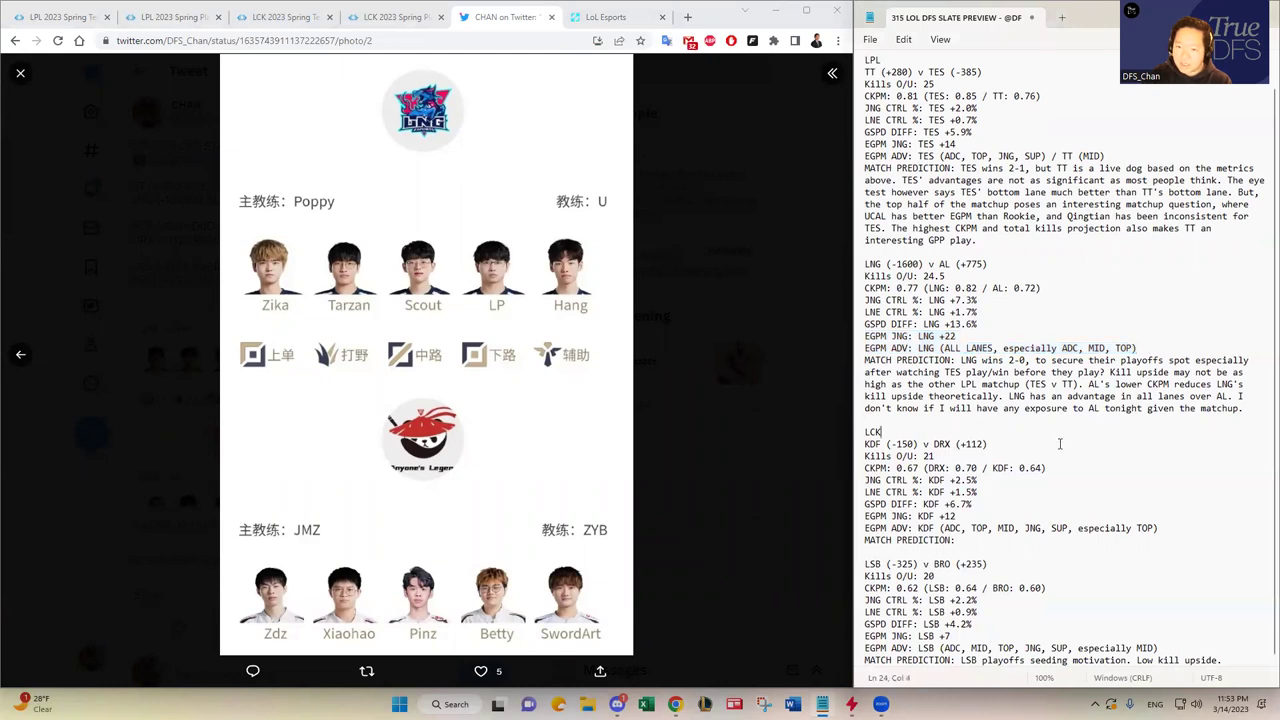
{"action": "left_click", "coordinate": [1094, 444]}
{"action": "left_click", "coordinate": [497, 345]}
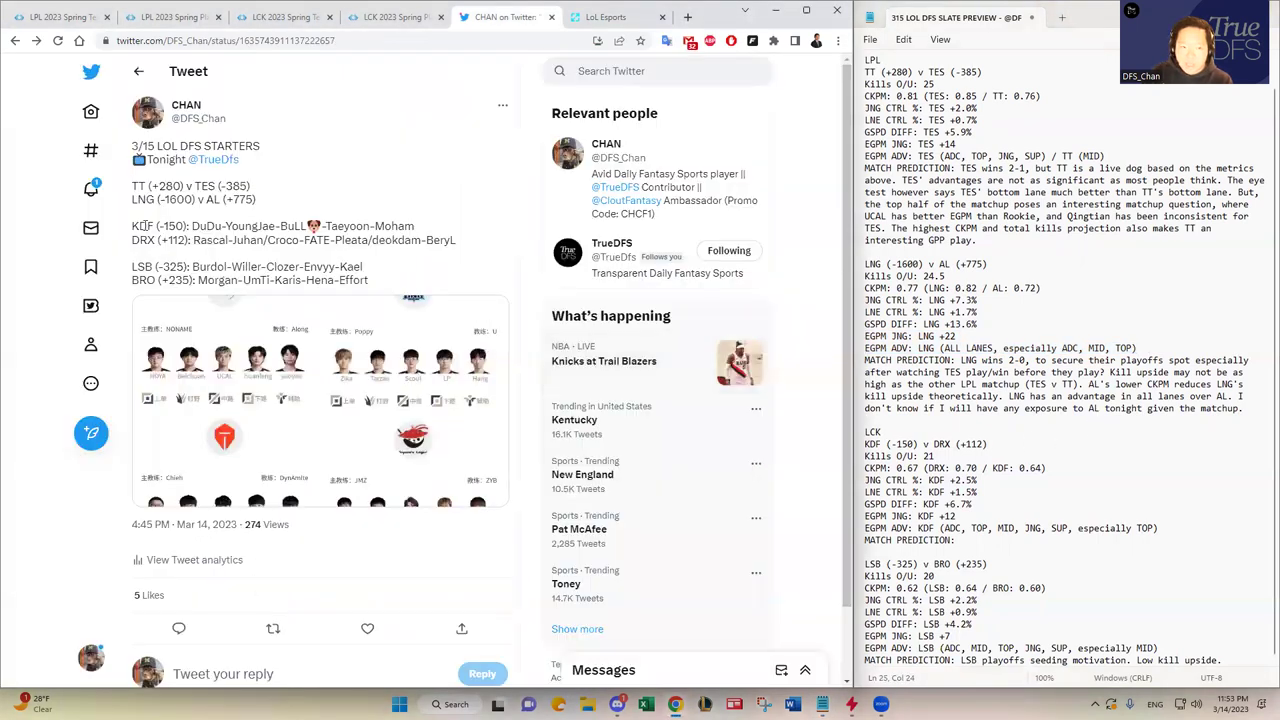
{"action": "mouse_move", "coordinate": [133, 226]}
{"action": "left_mouse_down"}
{"action": "mouse_move", "coordinate": [486, 245]}
{"action": "mouse_move", "coordinate": [419, 224]}
{"action": "mouse_move", "coordinate": [255, 228]}
{"action": "mouse_move", "coordinate": [128, 110]}
{"action": "mouse_move", "coordinate": [122, 229]}
{"action": "left_mouse_up"}
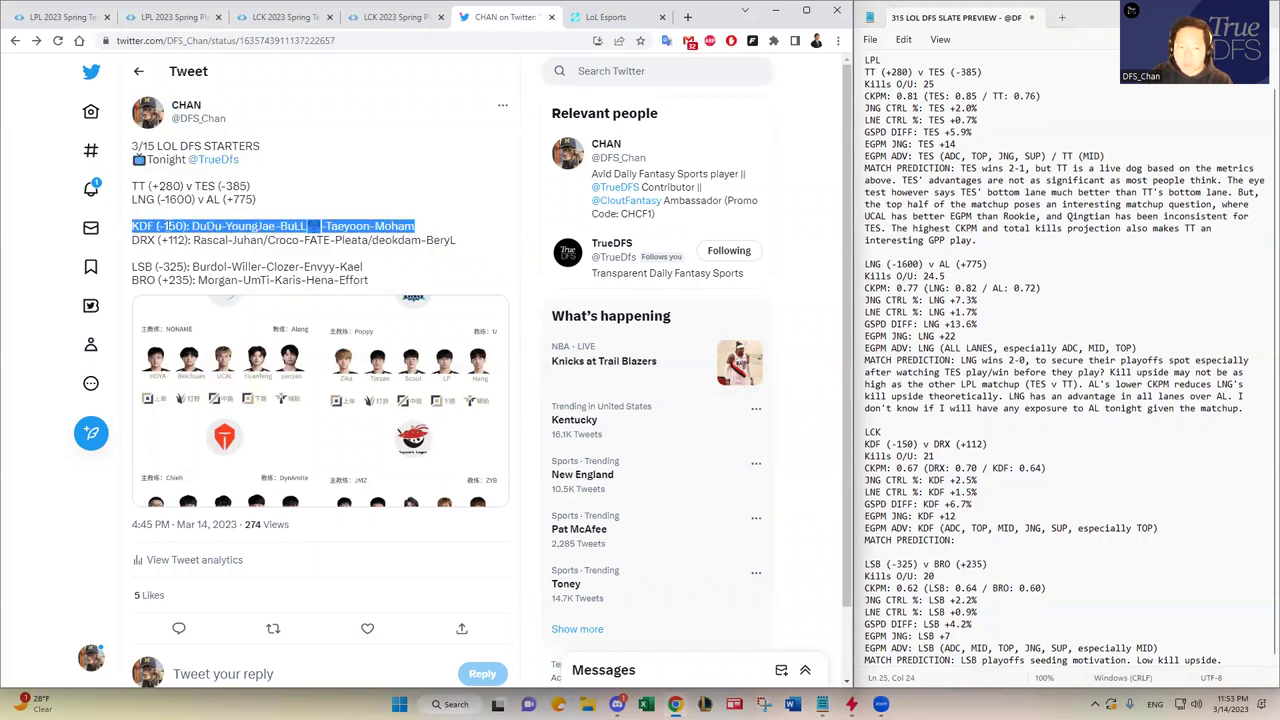
{"action": "mouse_move", "coordinate": [139, 228]}
{"action": "left_mouse_down"}
{"action": "mouse_move", "coordinate": [416, 228]}
{"action": "mouse_move", "coordinate": [113, 235]}
{"action": "mouse_move", "coordinate": [128, 233]}
{"action": "left_mouse_up"}
{"action": "left_click", "coordinate": [166, 228]}
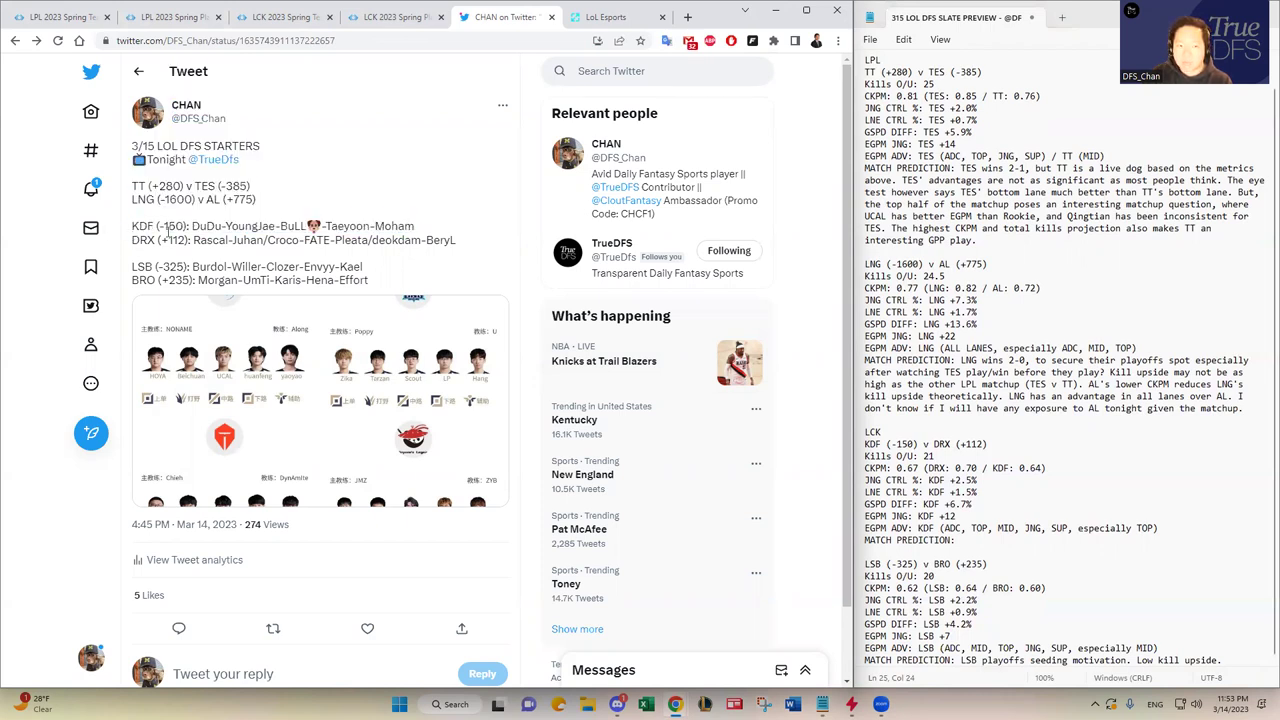
{"action": "left_click", "coordinate": [1016, 455]}
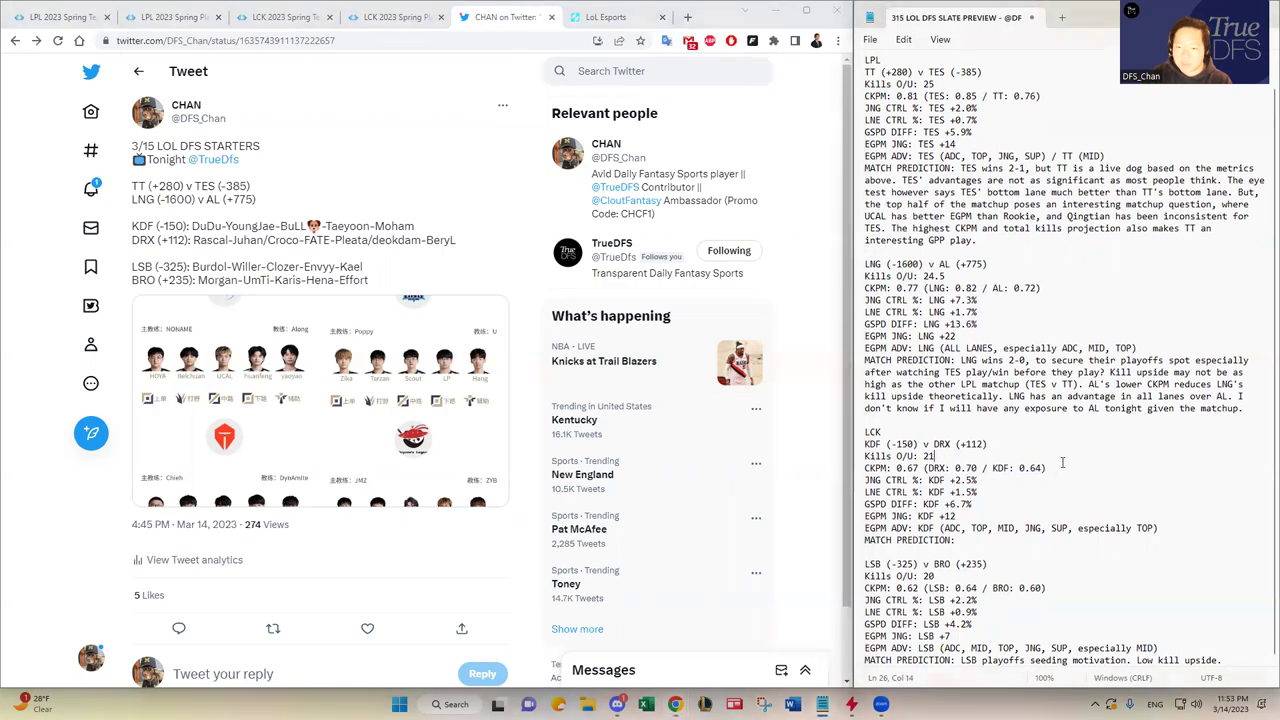
{"action": "left_click", "coordinate": [1120, 481]}
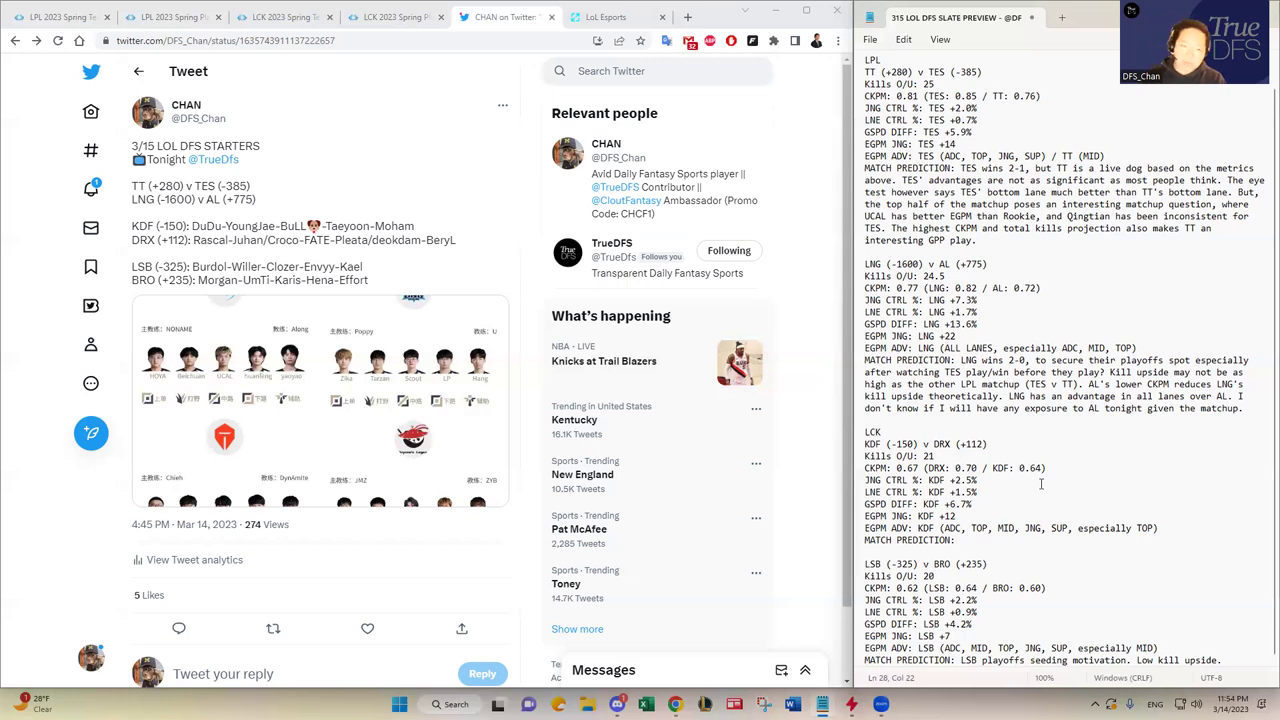
Predict KDF wins 2-0, citing recent form over GEN and metrics favoring KDF
{"action": "left_click", "coordinate": [1046, 540]}
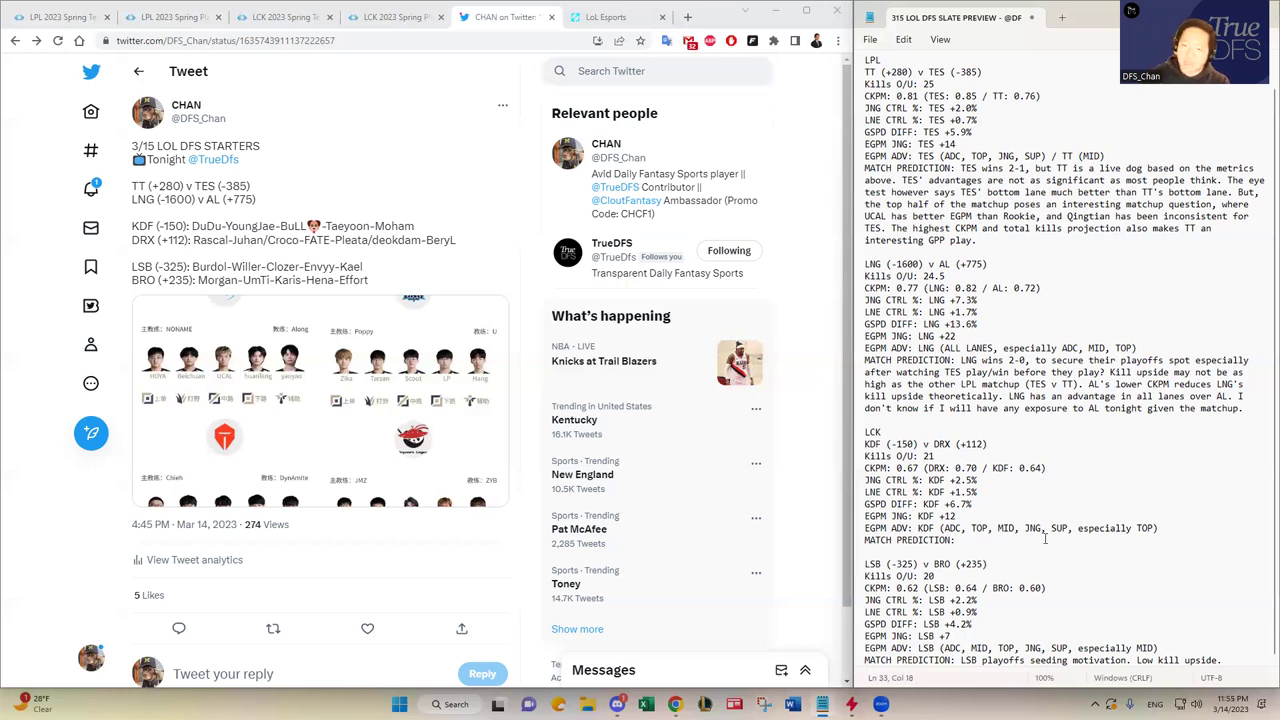
{"action": "type", "text": "KDF wins "}
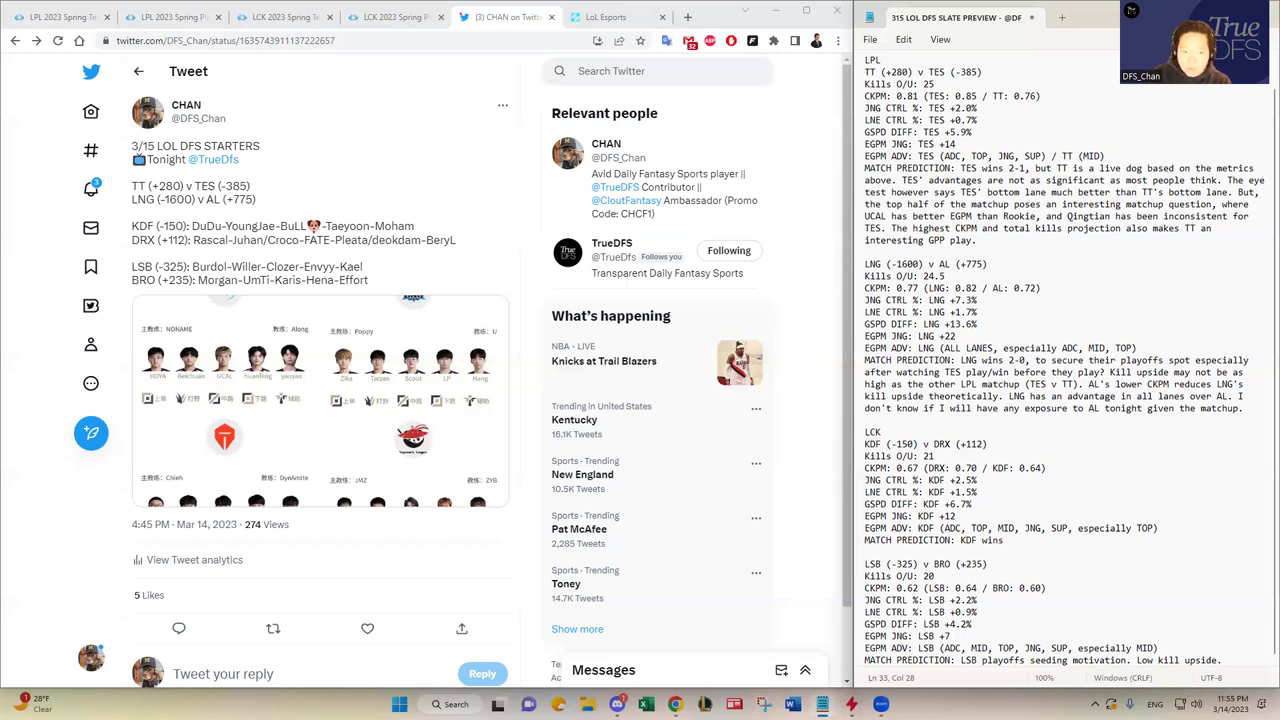
{"action": "type", "text": "2-0. I like KD"}
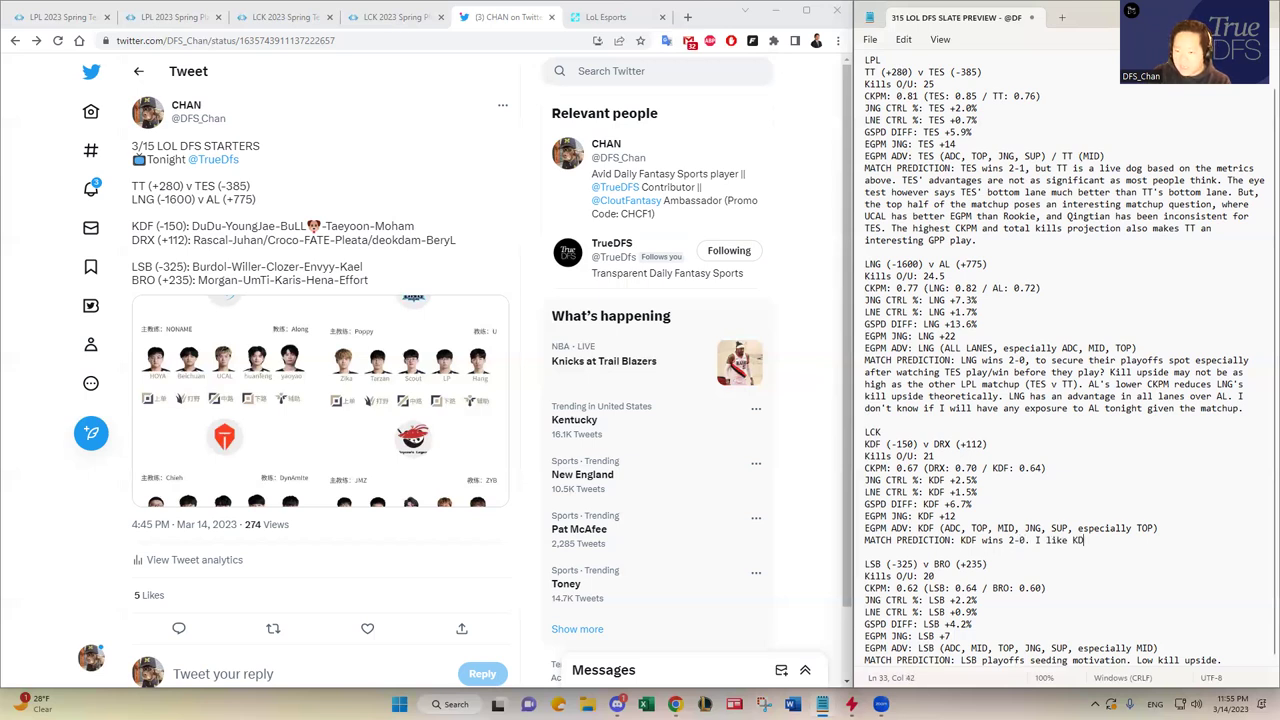
{"action": "type", "text": "F's recent form ("}
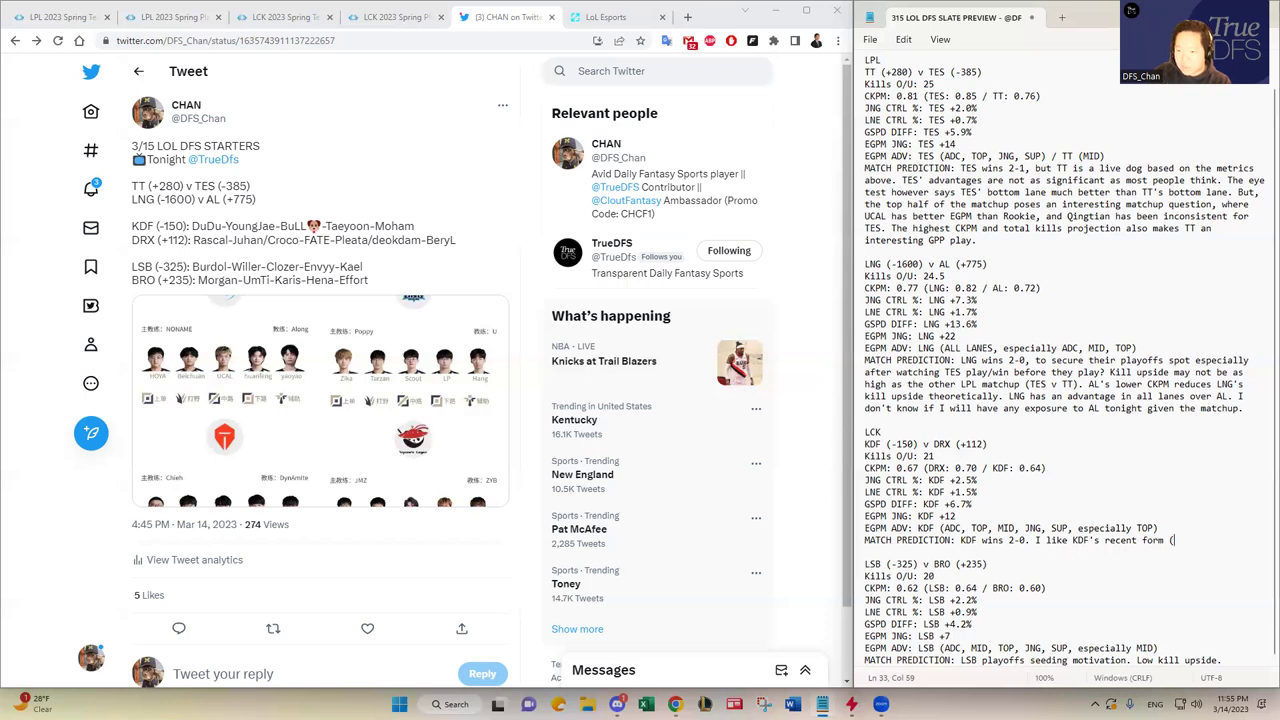
{"action": "type", "text": "over GEN), and all the metrics favoer"}
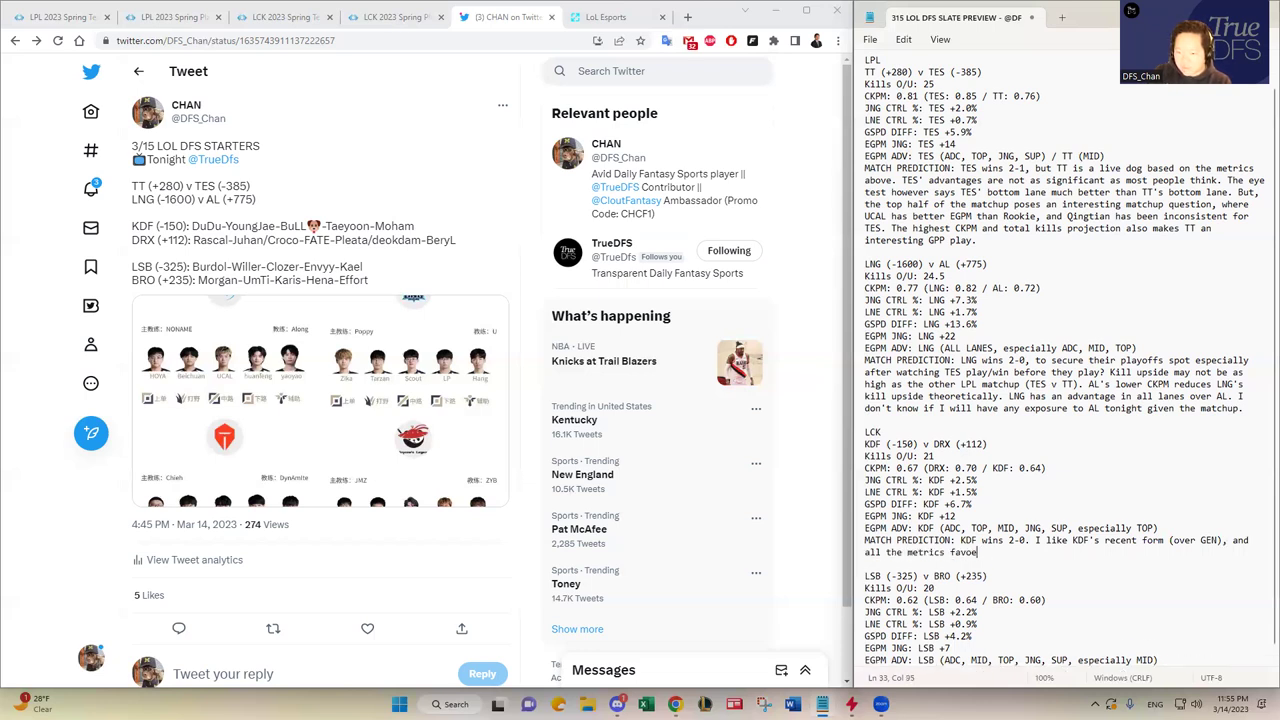
{"action": "key", "text": "BackSpace"}
{"action": "type", "text": "r KDF."}
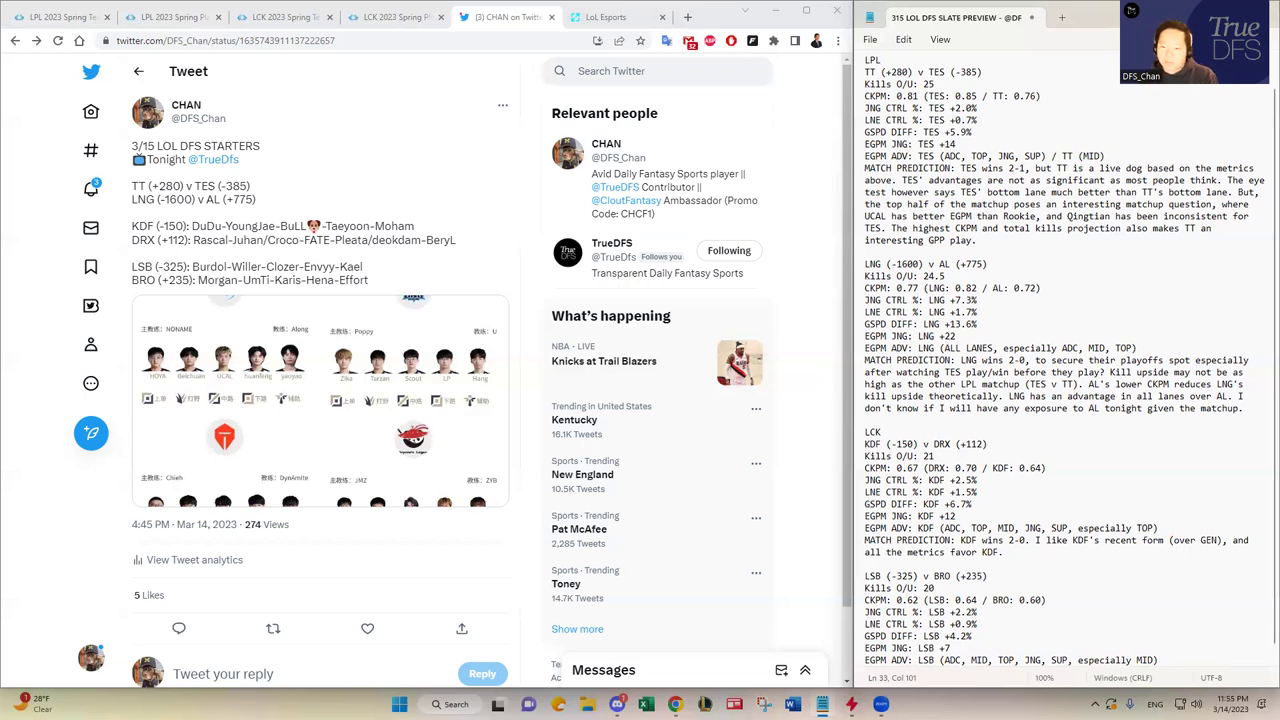
Advise DRX players to come back at 3AM ET to check confirmed starters, especially jungler
{"action": "left_click", "coordinate": [1023, 562]}
{"action": "left_click", "coordinate": [1023, 555]}
{"action": "type", "text": "If you are playing DRX pieces, I would come bk"}
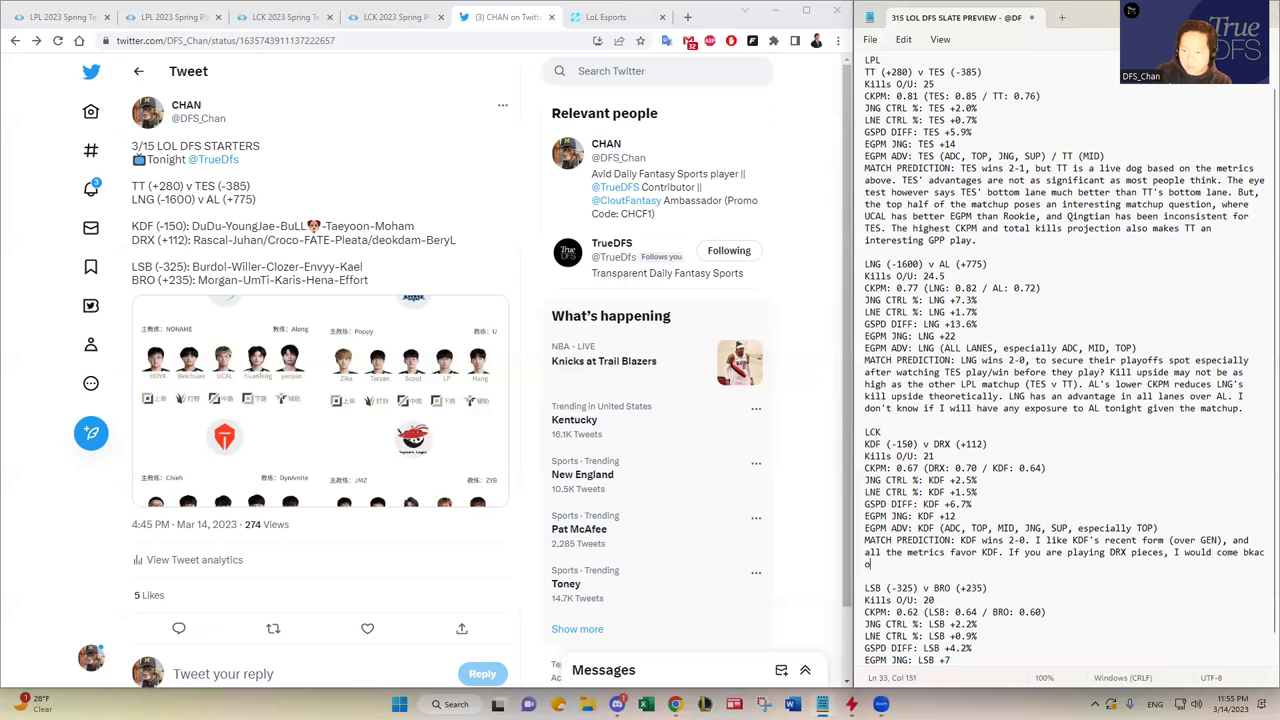
{"action": "key", "text": "BackSpace"}
{"action": "type", "text": "ack online at 3"}
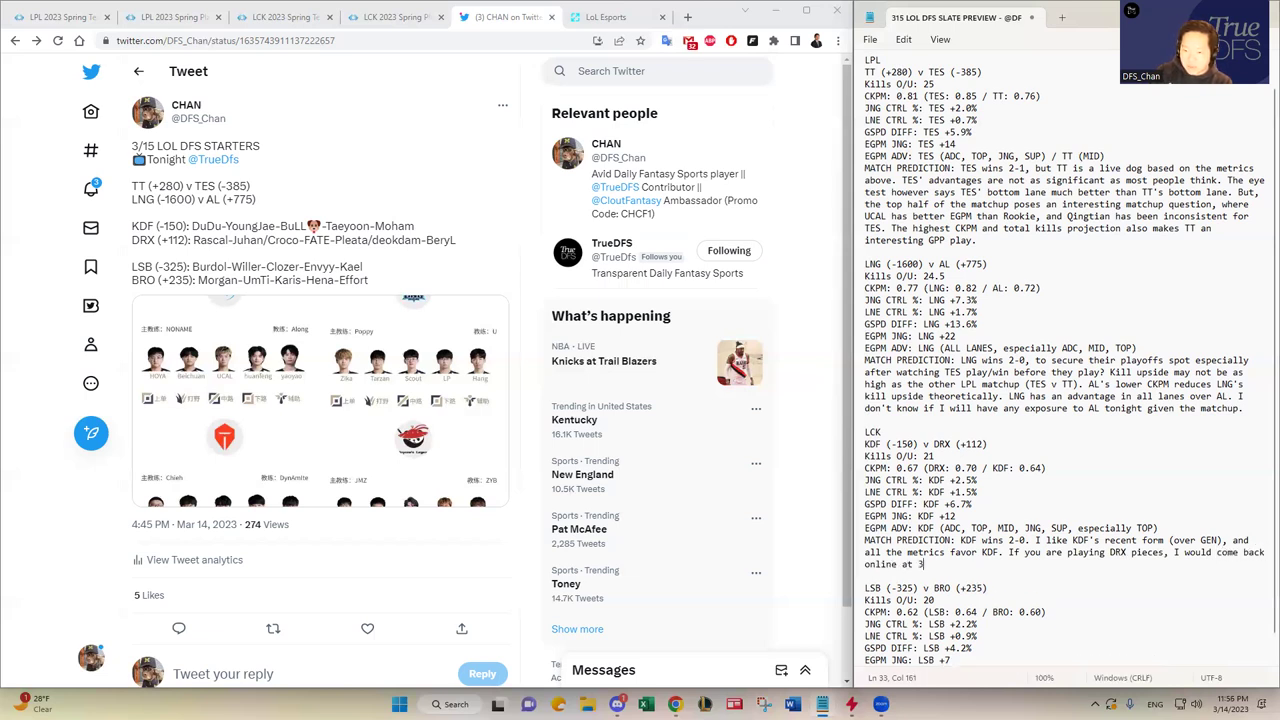
{"action": "type", "text": "AM ET to check"}
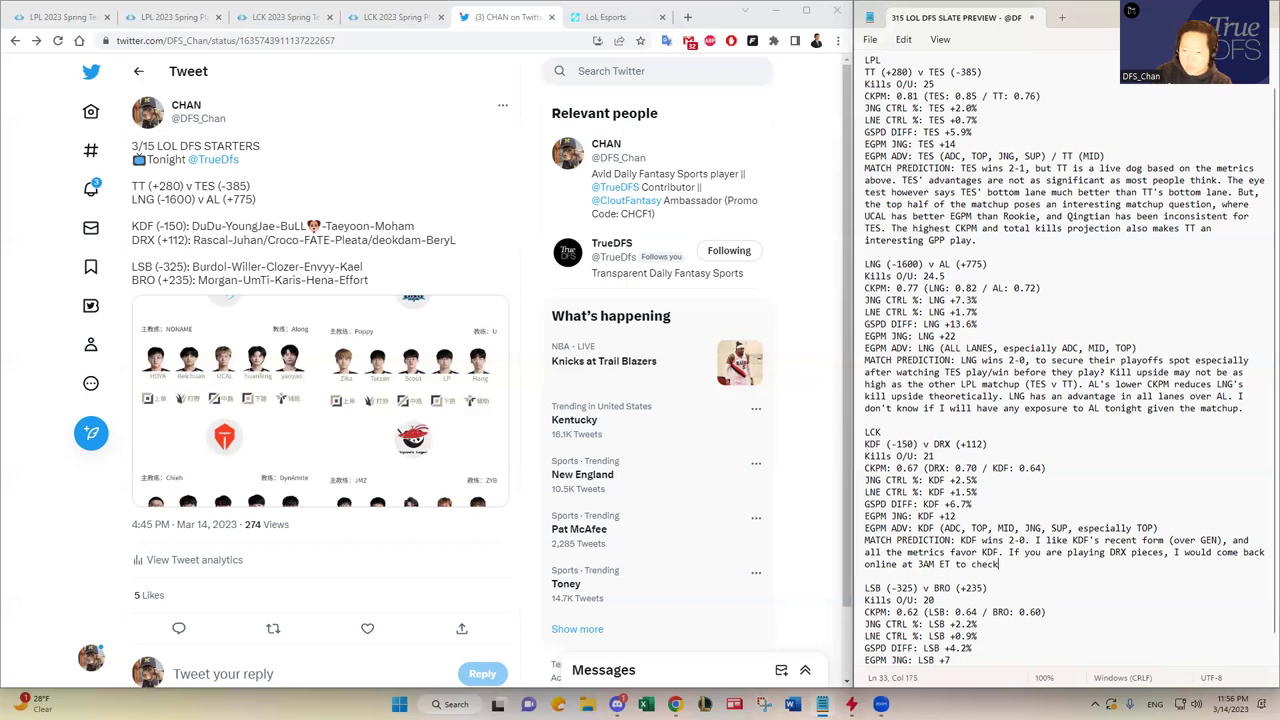
{"action": "type", "text": " the confirmed starters for DRX, esp"}
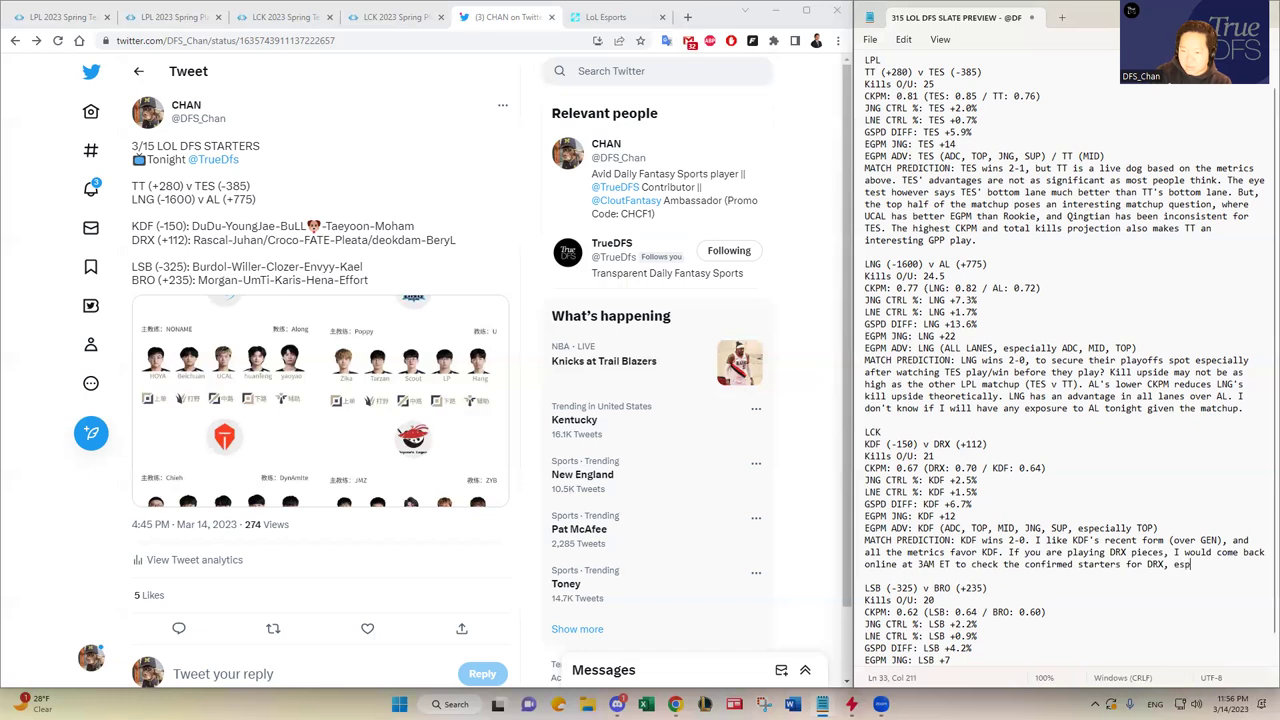
{"action": "type", "text": "ecially the j"}
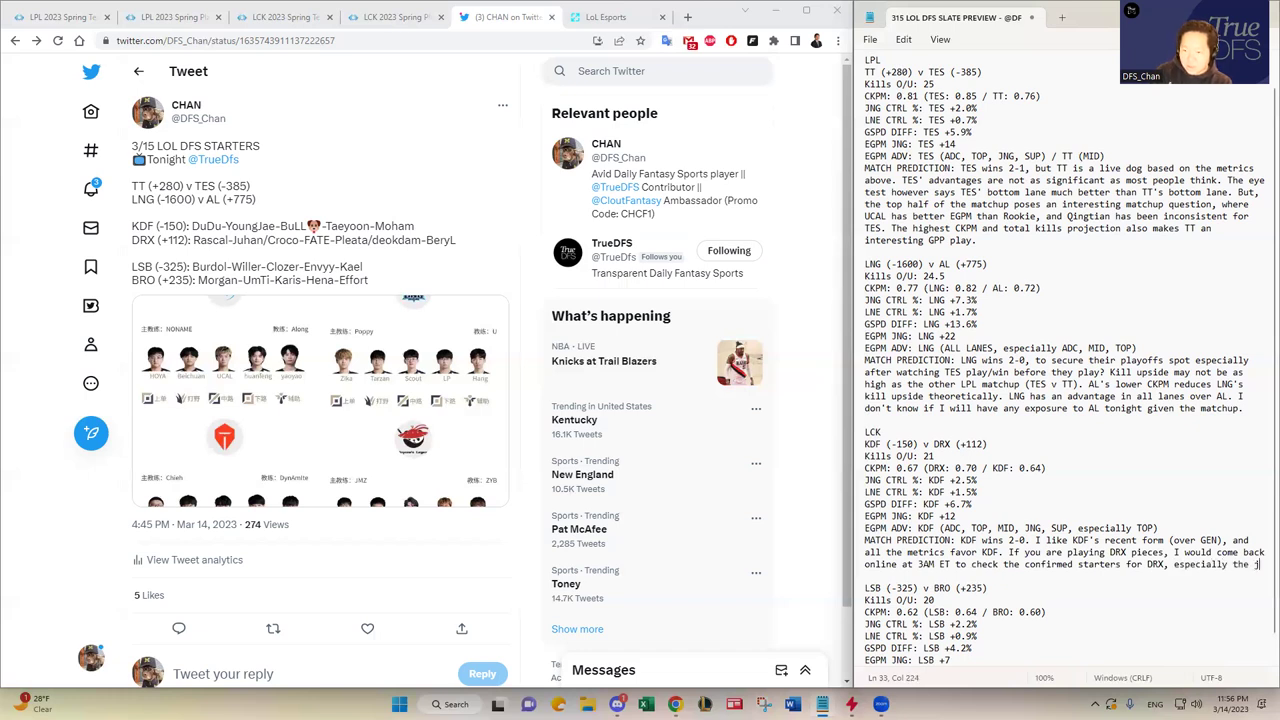
{"action": "type", "text": "ungler and the adc"}
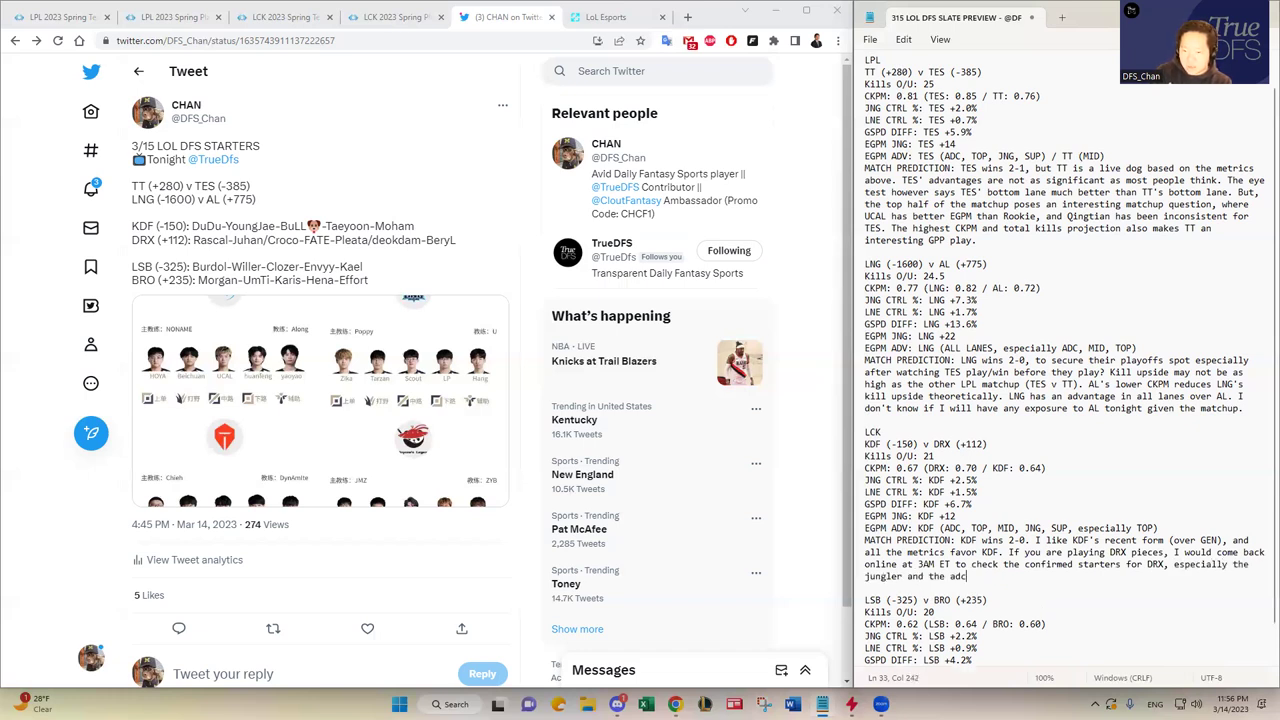
{"action": "key", "text": "BackSpace"}
End the KDF v DRX advice with 'ad carry players.'
{"action": "type", "text": "carry"}
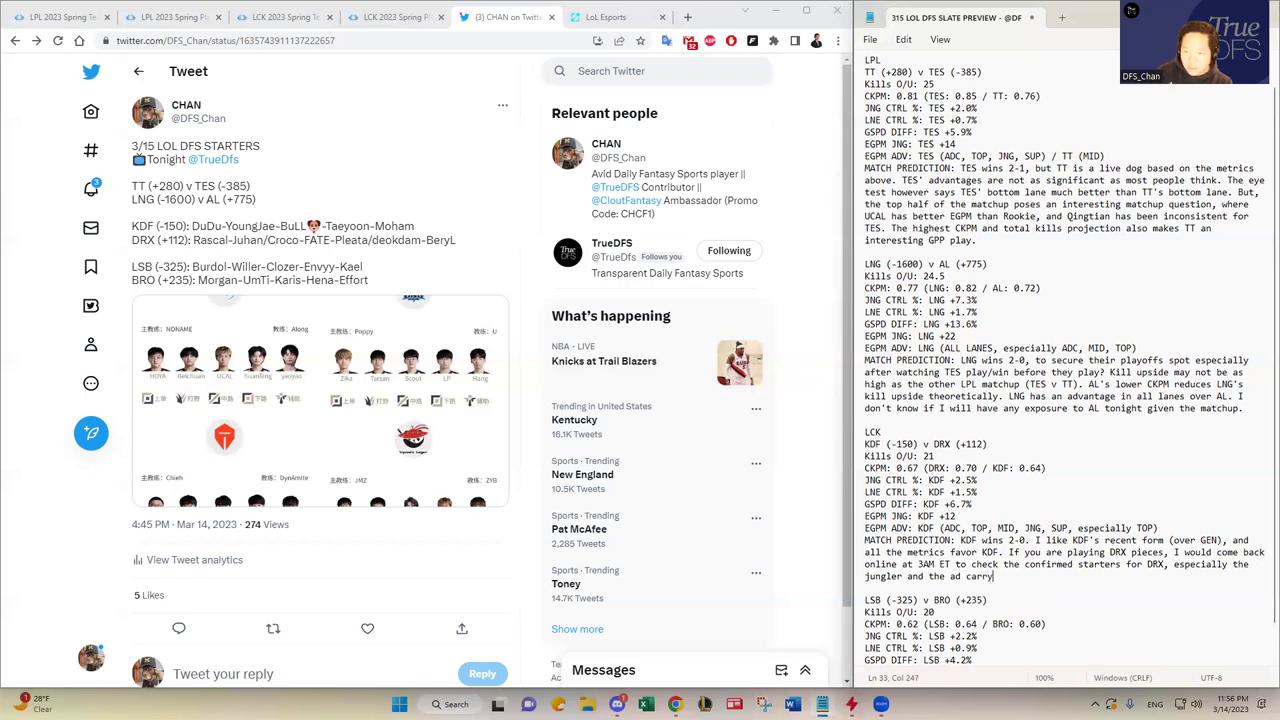
{"action": "type", "text": " players."}
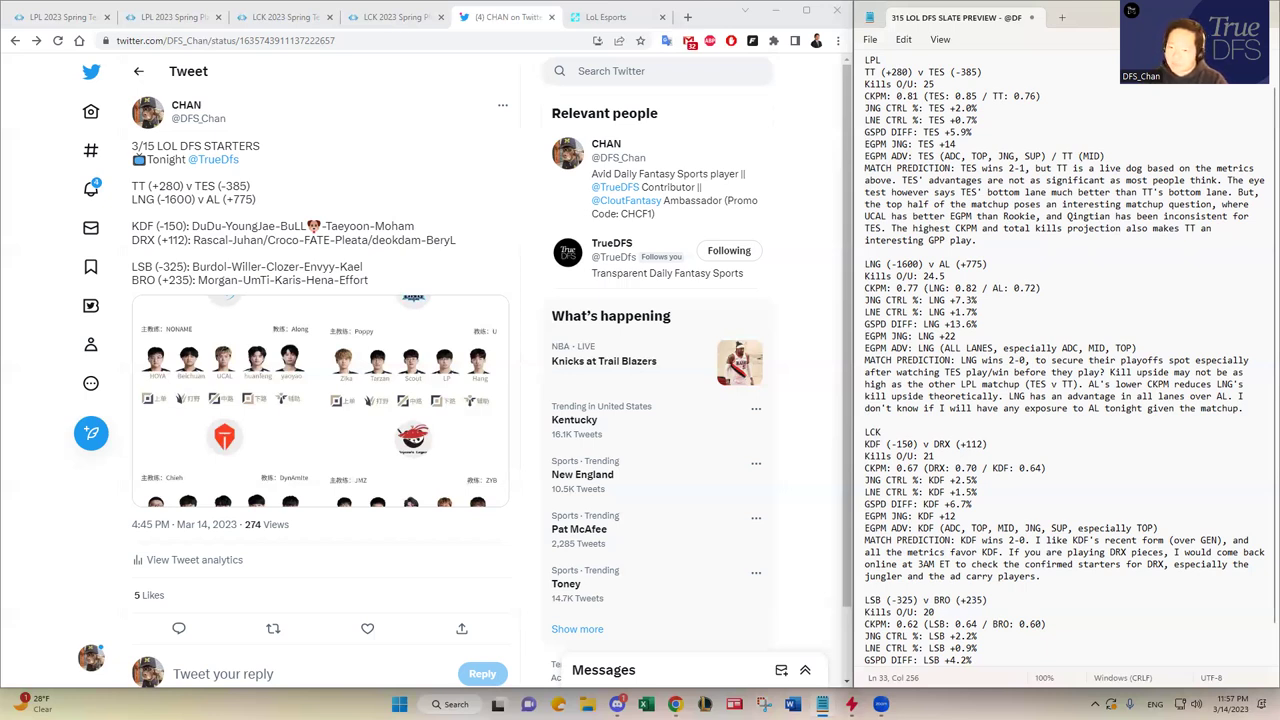
{"action": "scroll", "coordinate": [1018, 602], "scroll_direction": "down", "scroll_amount": 1}
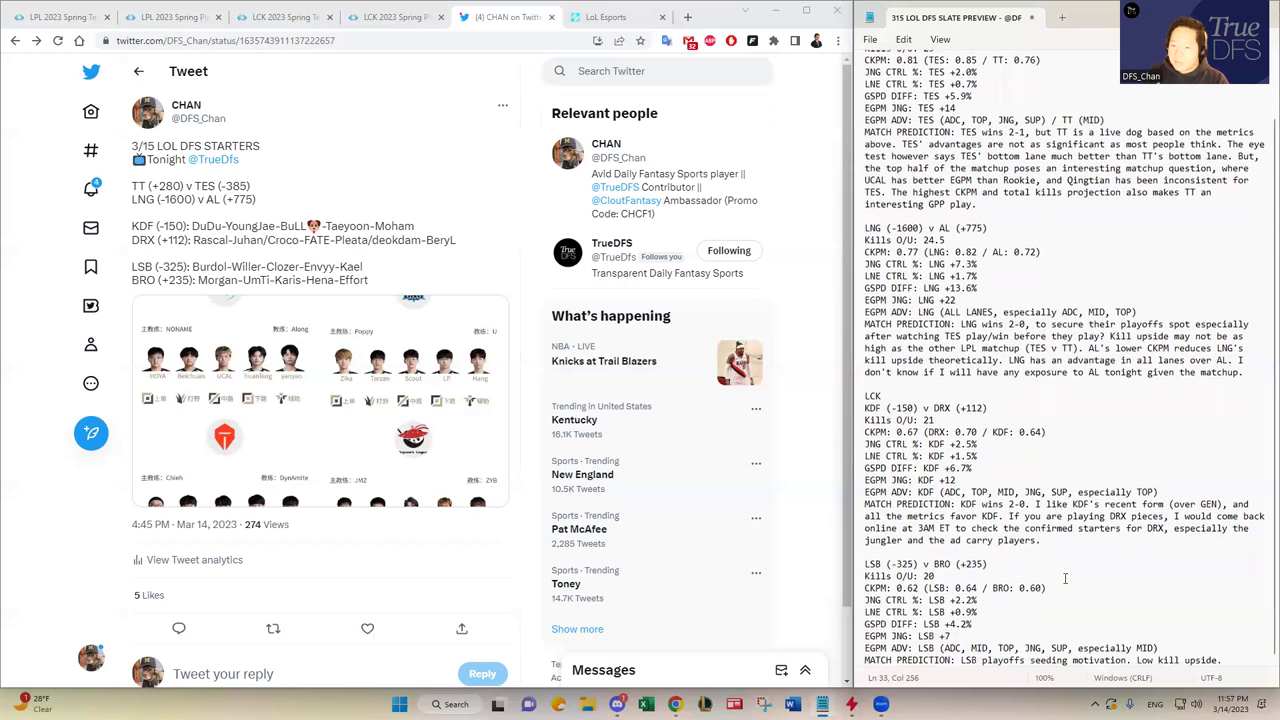
{"action": "left_click", "coordinate": [1064, 561]}
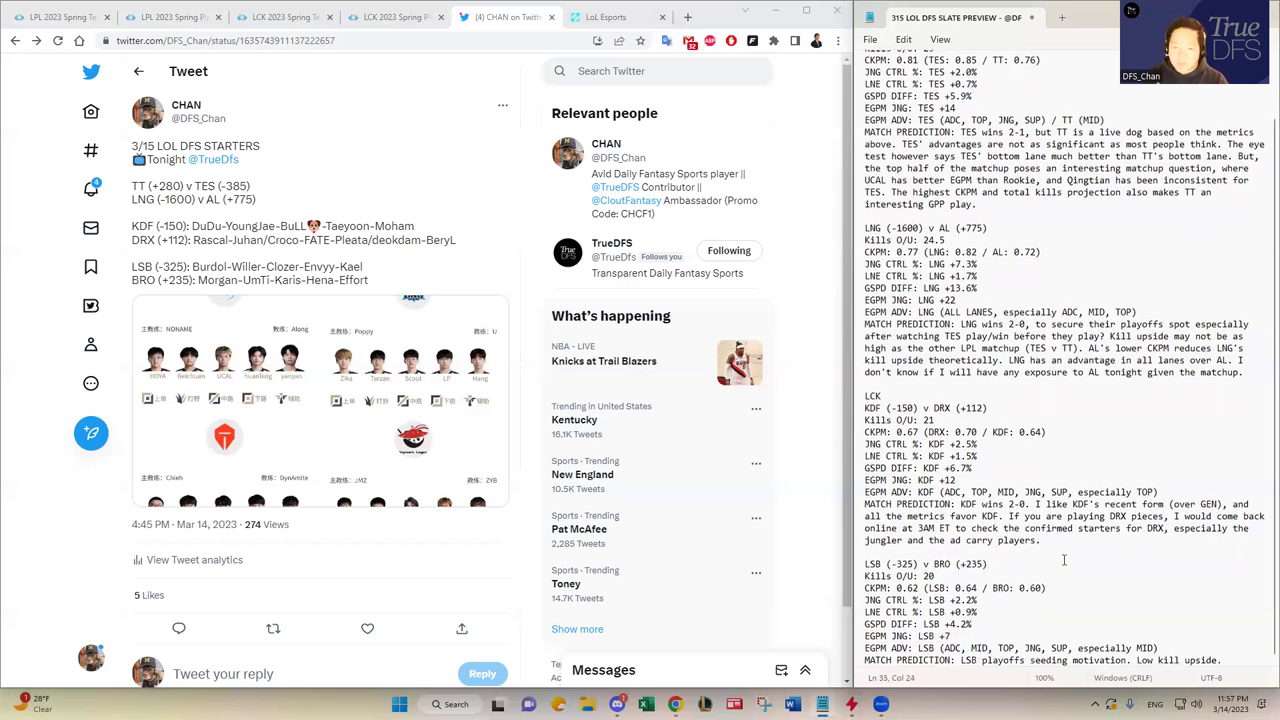
{"action": "key", "text": "Down"}
{"action": "key", "text": "Down"}
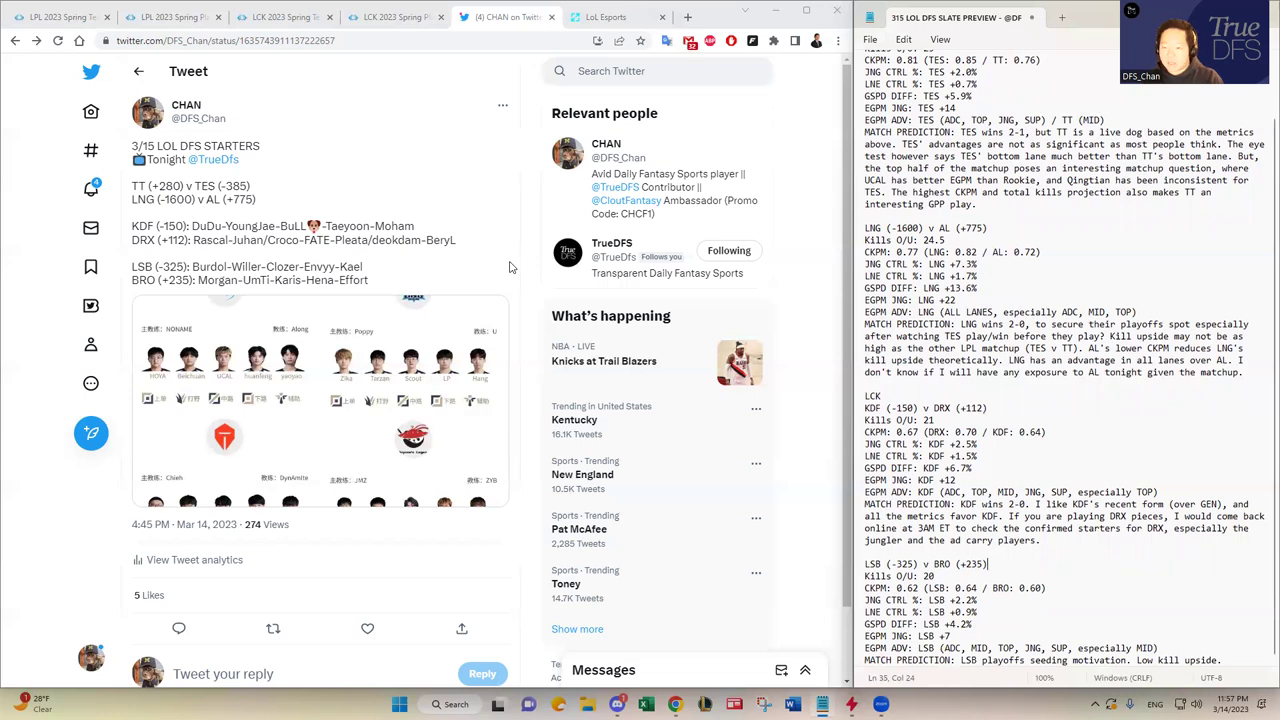
{"action": "left_click", "coordinate": [622, 14]}
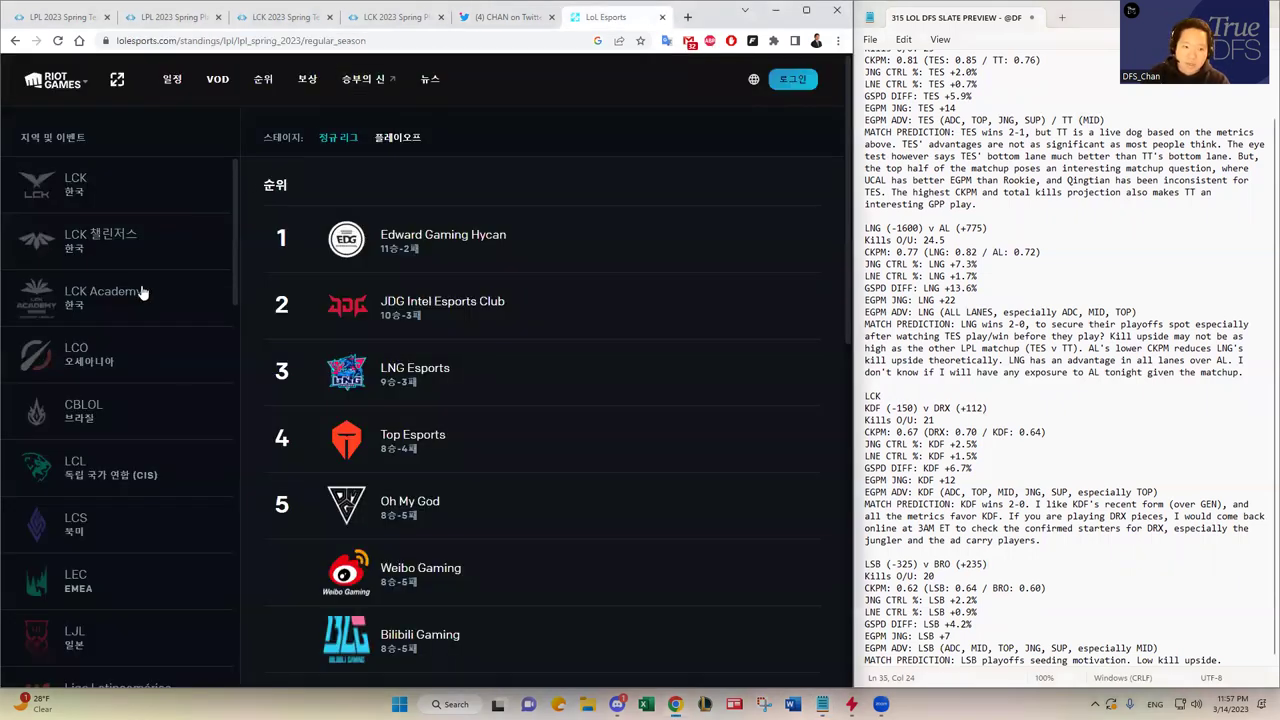
{"action": "left_click", "coordinate": [81, 204]}
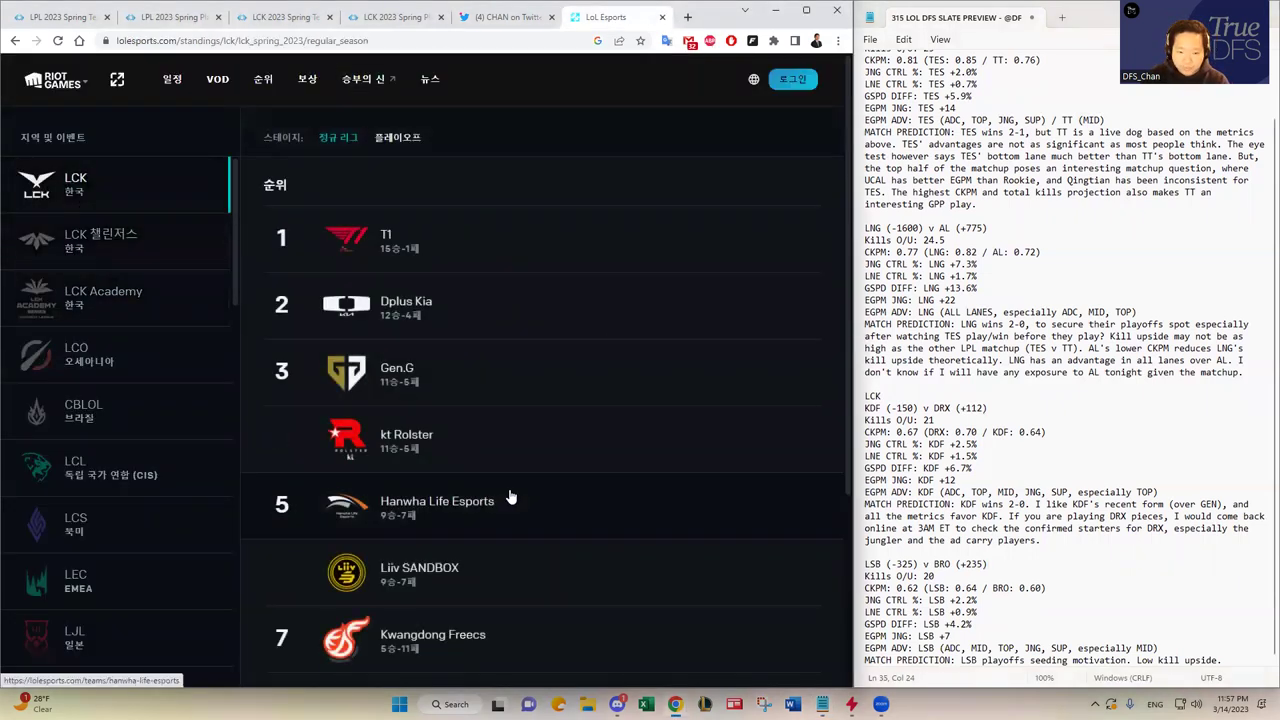
{"action": "scroll", "coordinate": [470, 495], "scroll_direction": "down", "scroll_amount": 1}
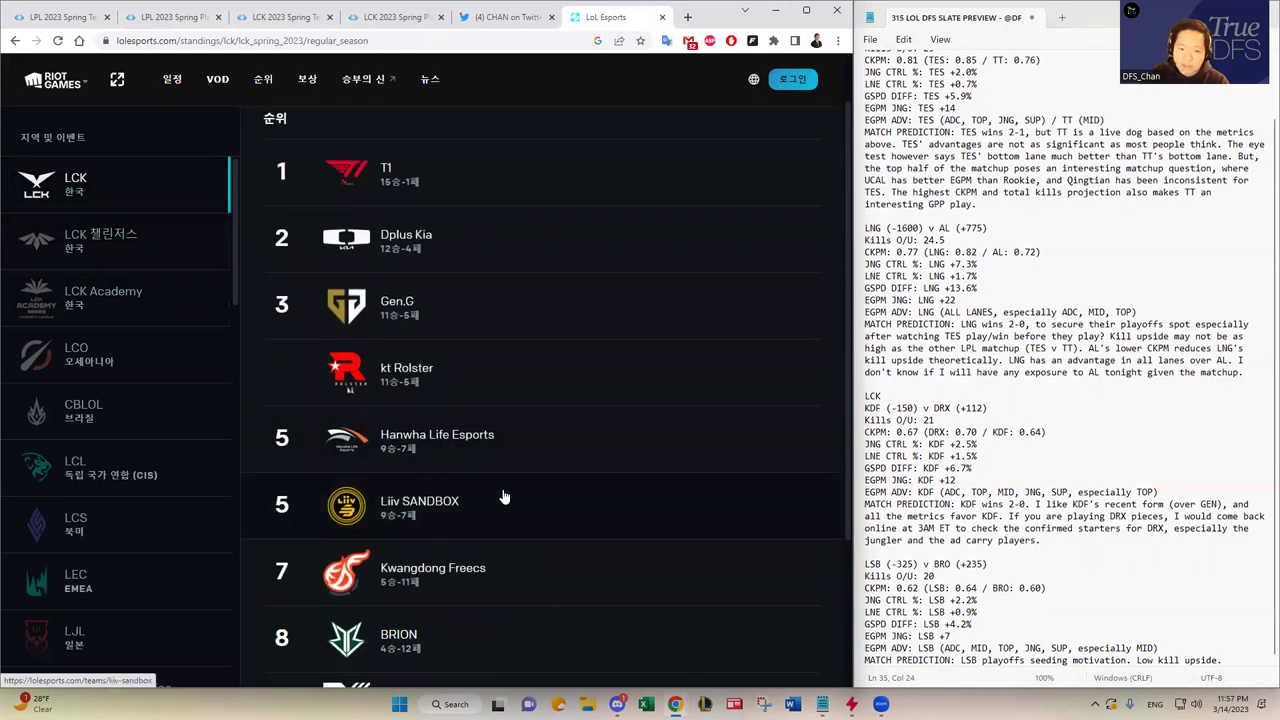
{"action": "scroll", "coordinate": [509, 493], "scroll_direction": "up", "scroll_amount": 1}
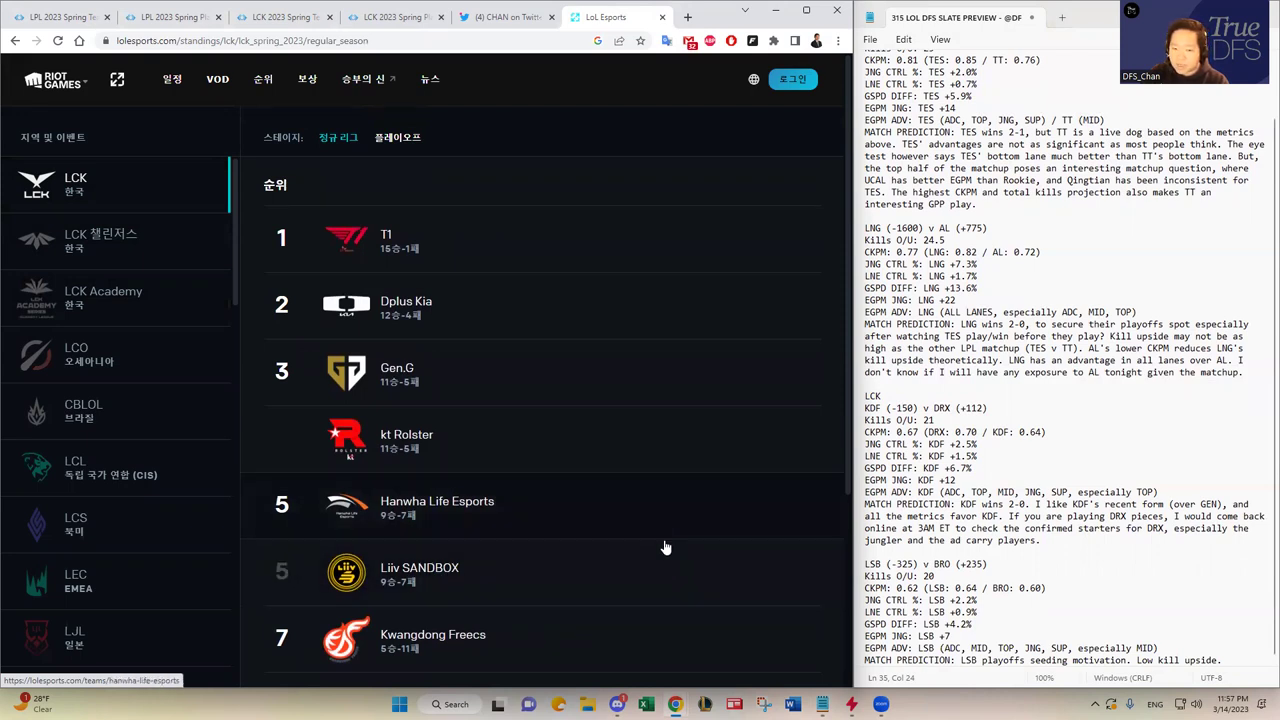
{"action": "left_click", "coordinate": [1093, 590]}
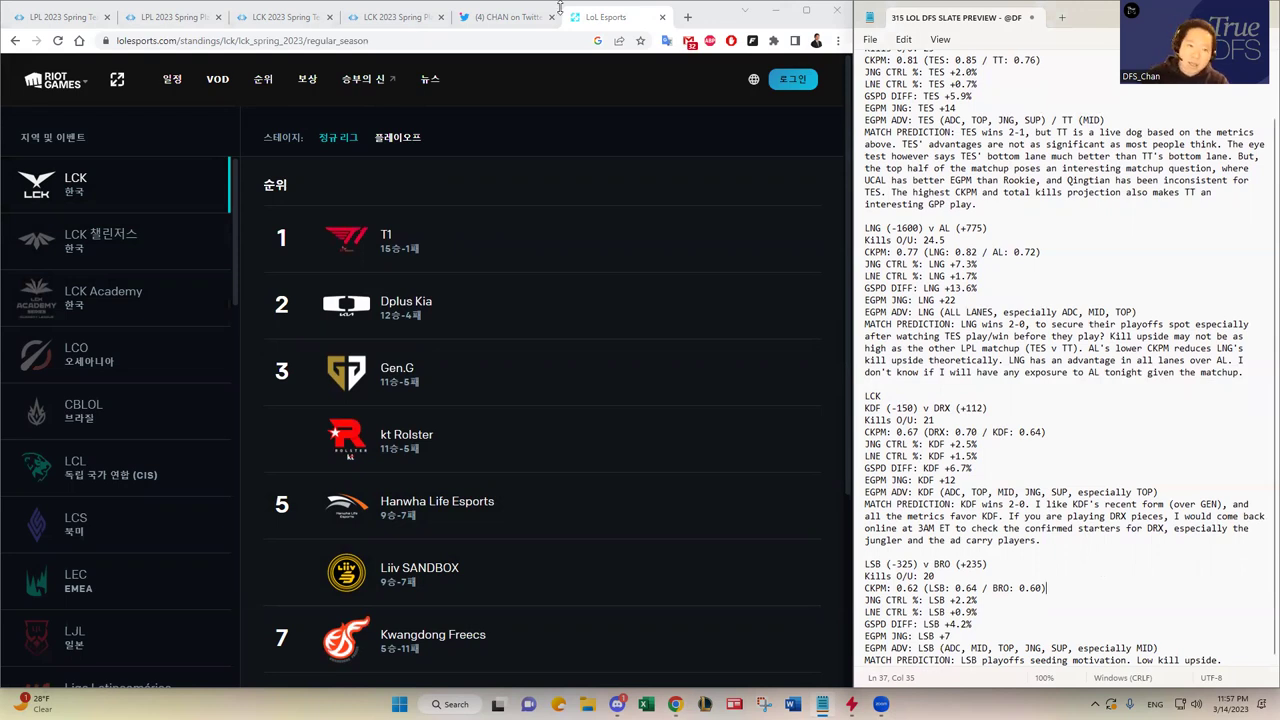
{"action": "left_click", "coordinate": [512, 17]}
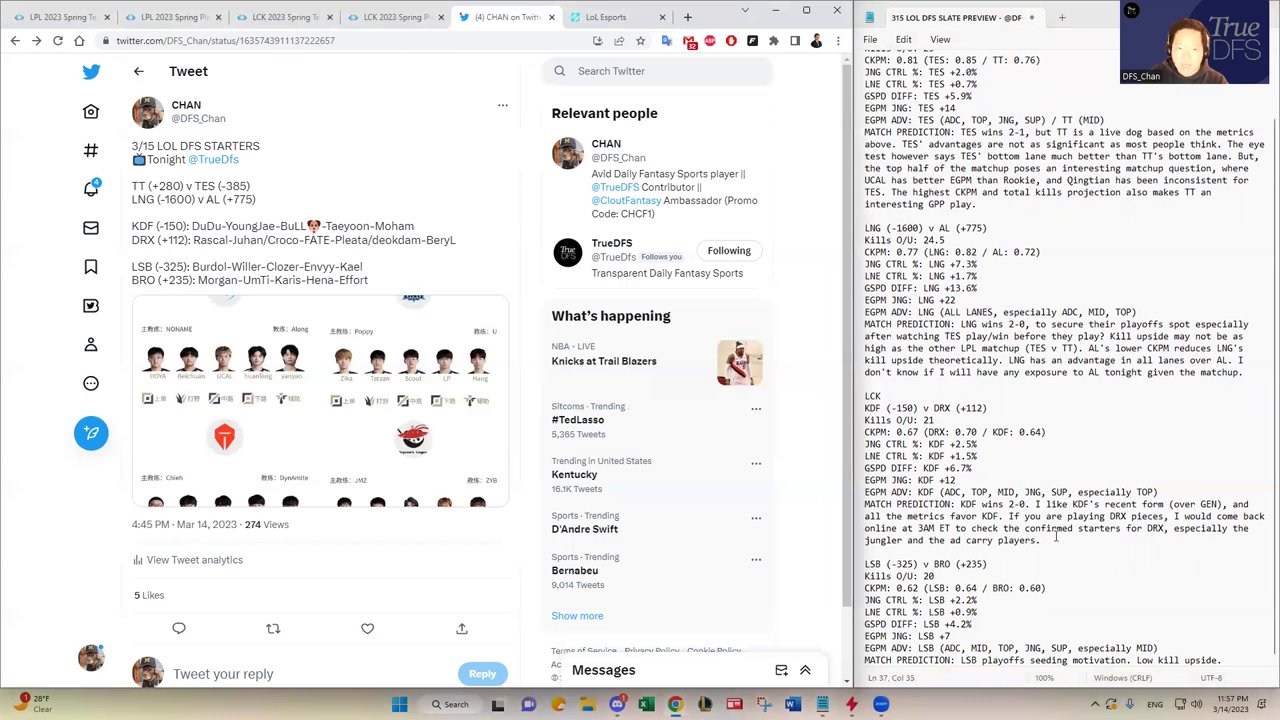
{"action": "left_click", "coordinate": [1030, 601]}
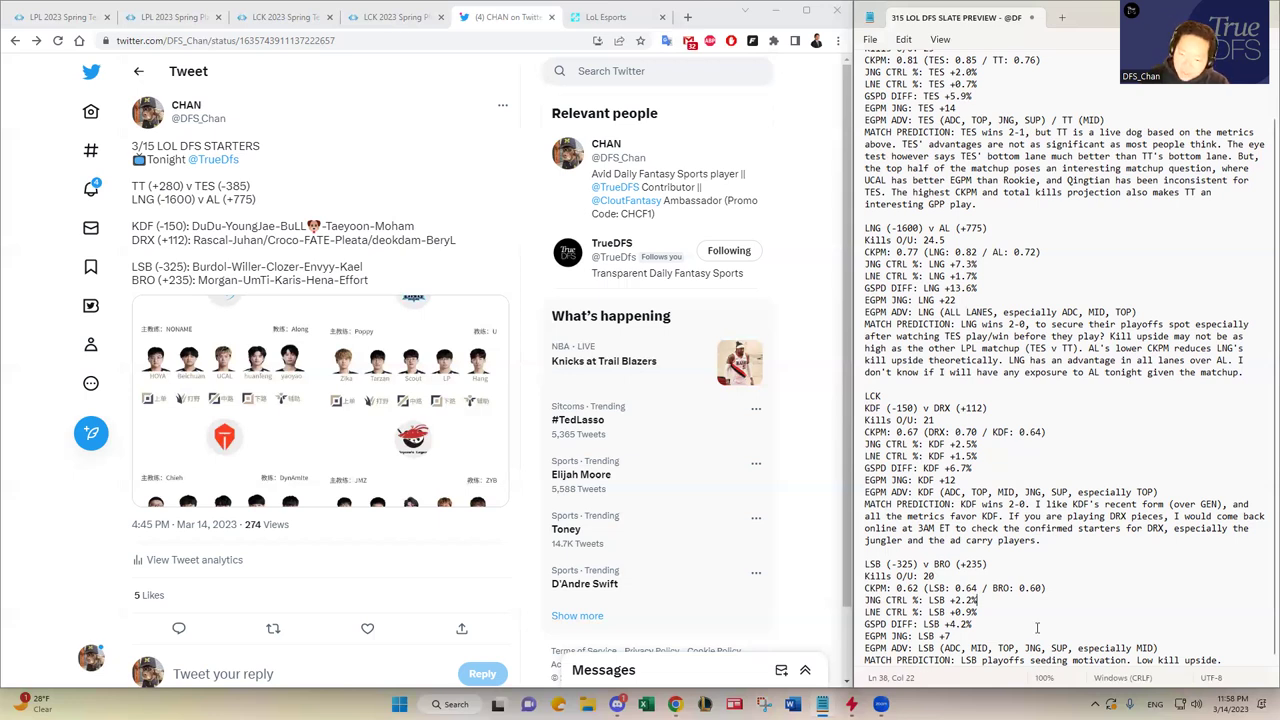
{"action": "left_click", "coordinate": [1025, 626]}
{"action": "left_click", "coordinate": [1025, 632]}
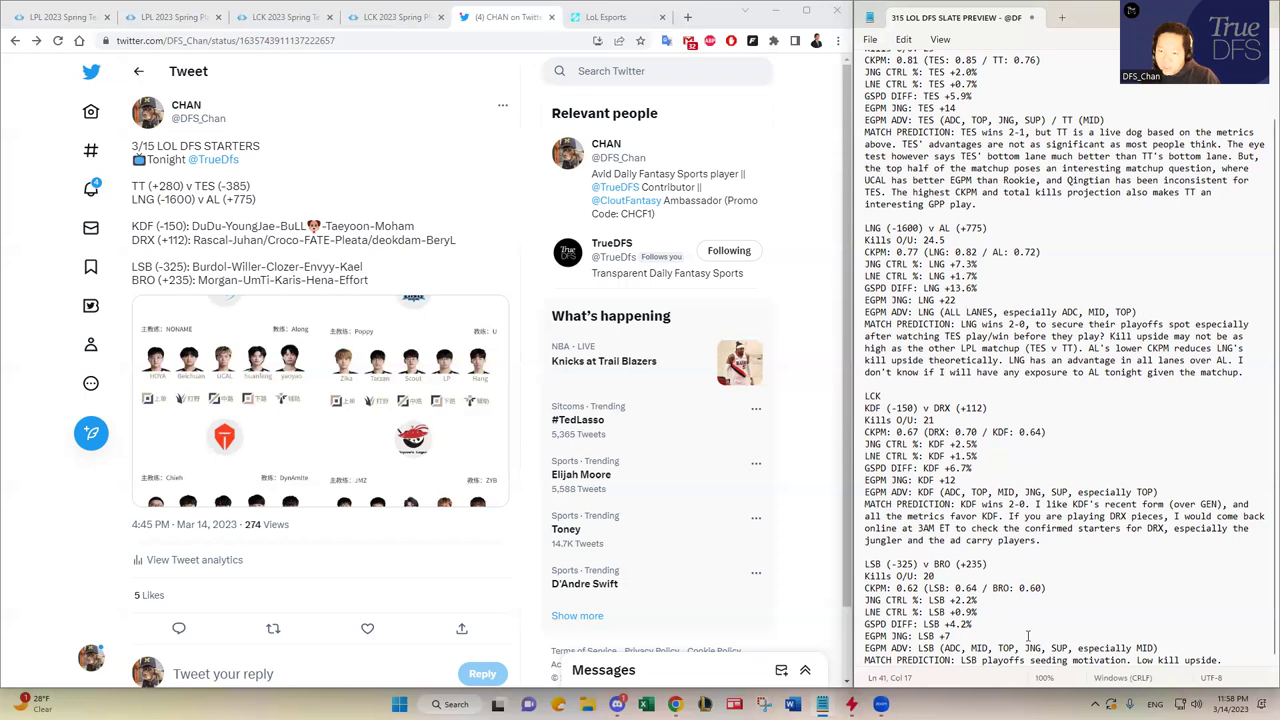
{"action": "left_click", "coordinate": [961, 660]}
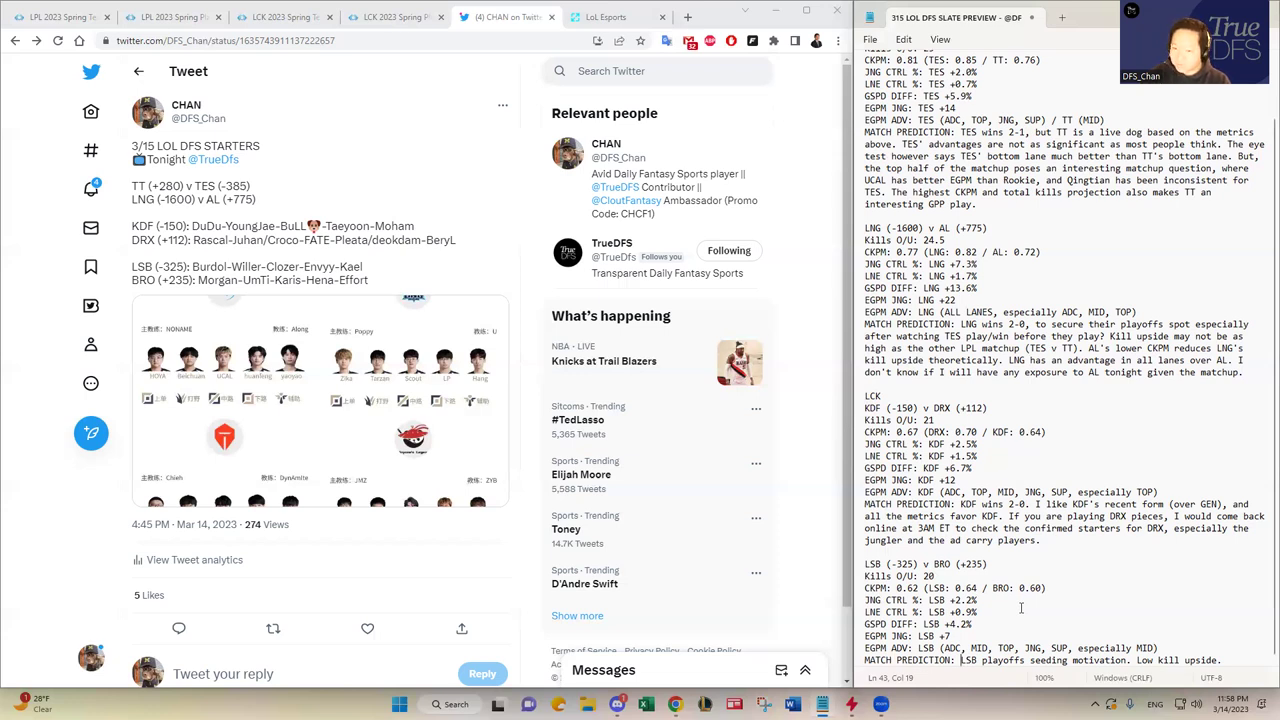
Write 'LSB wins 2-1.' calling it a low kill upside matchup where LSB plays safe to win
{"action": "type", "text": "LSB wins 2-1"}
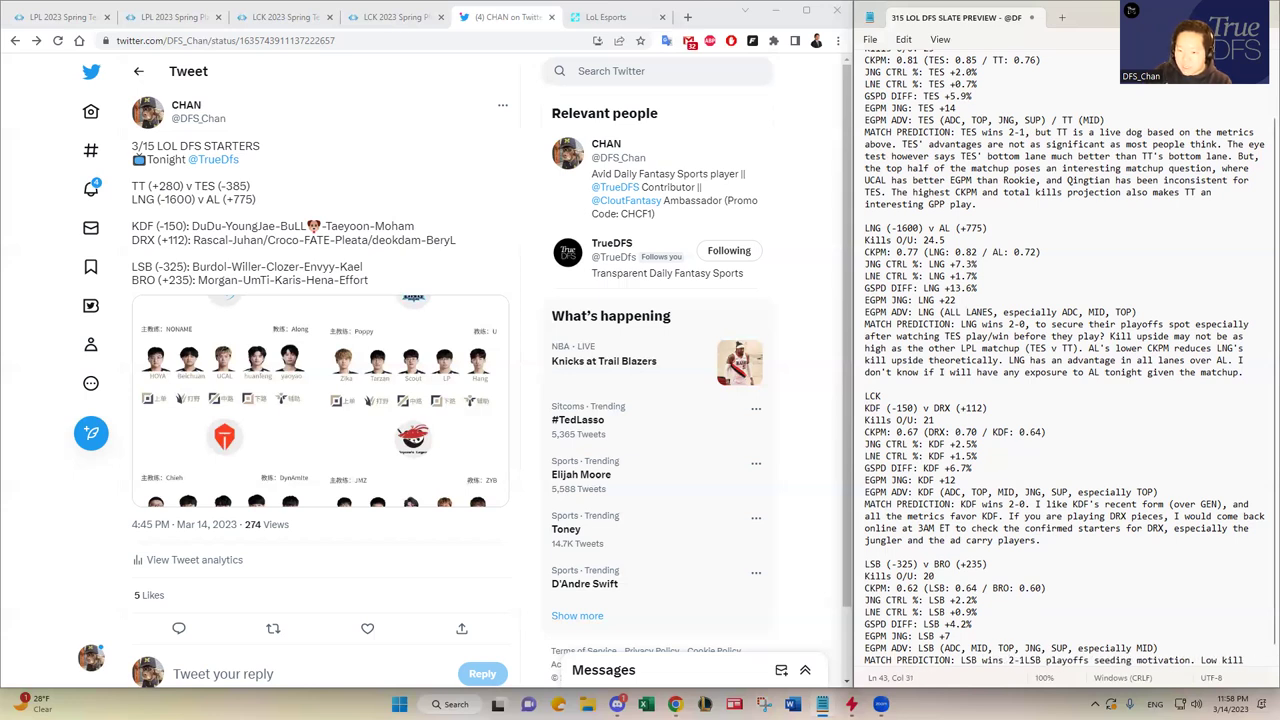
{"action": "type", "text": "."}
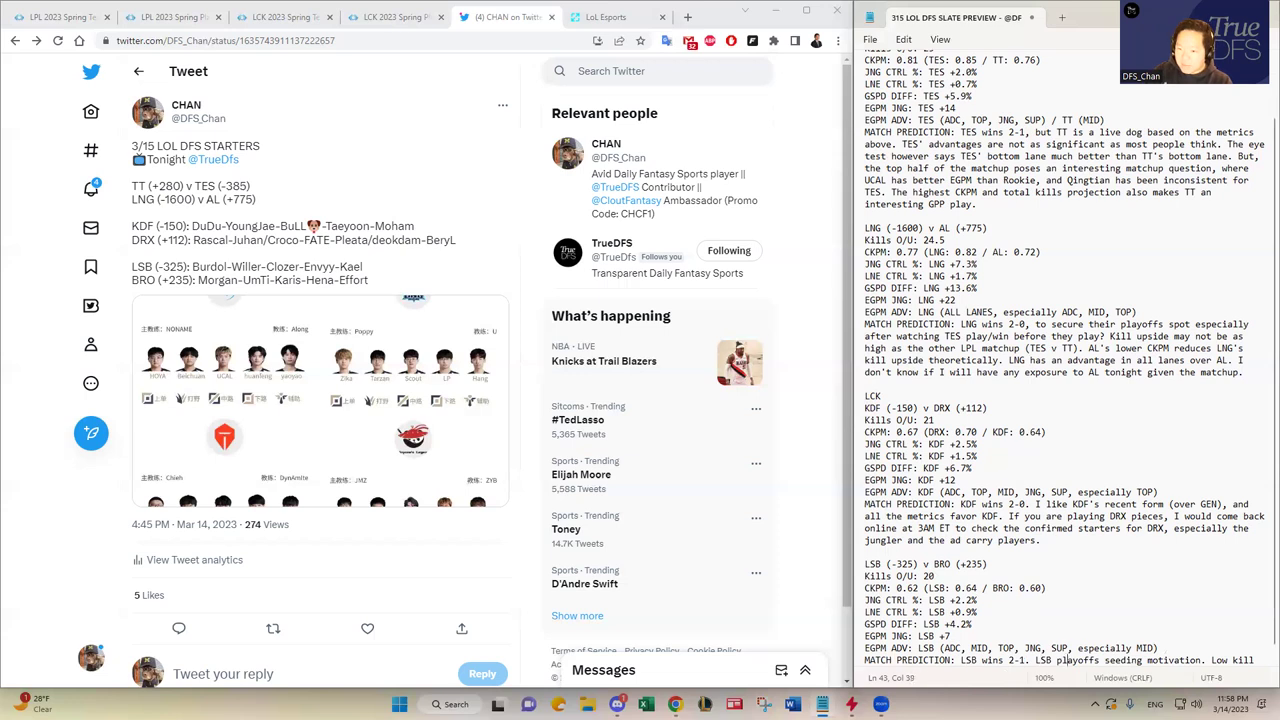
{"action": "left_click", "coordinate": [1147, 660]}
{"action": "type", "text": "But, this presents a l"}
{"action": "key", "text": "Delete"}
{"action": "left_click", "coordinate": [1003, 657]}
{"action": "type", "text": "matchup."}
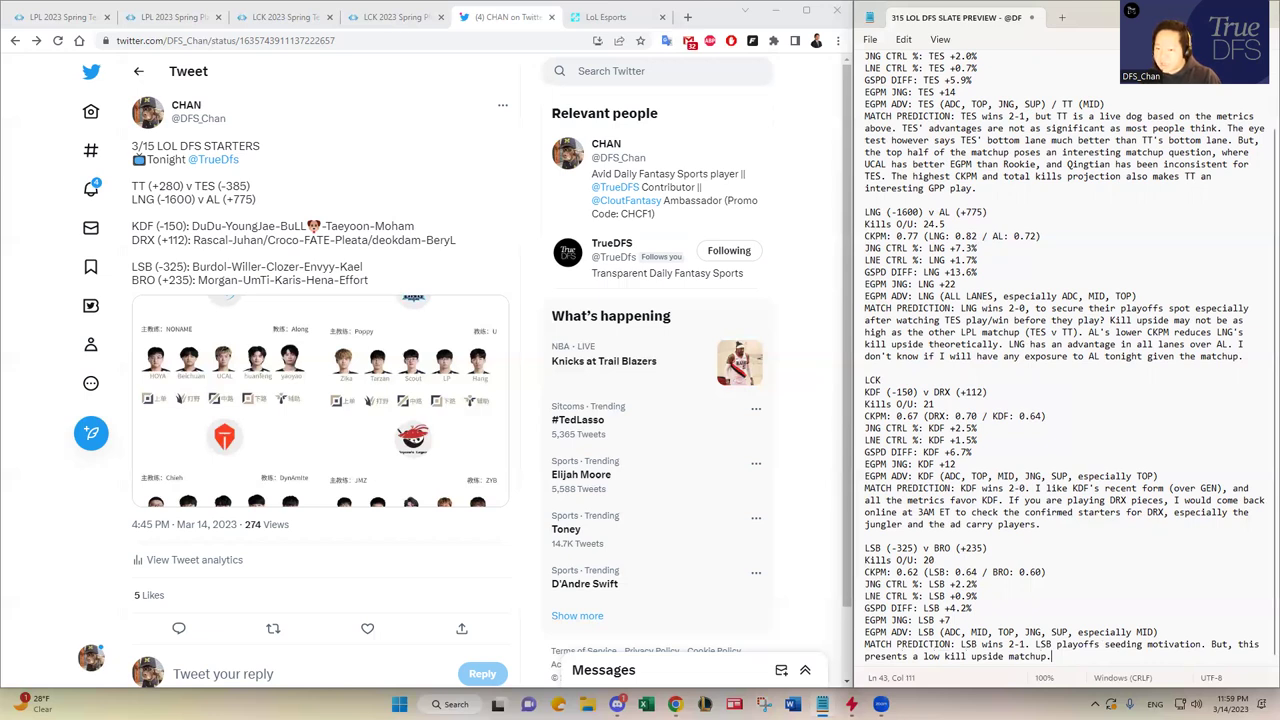
{"action": "type", "text": "I think "}
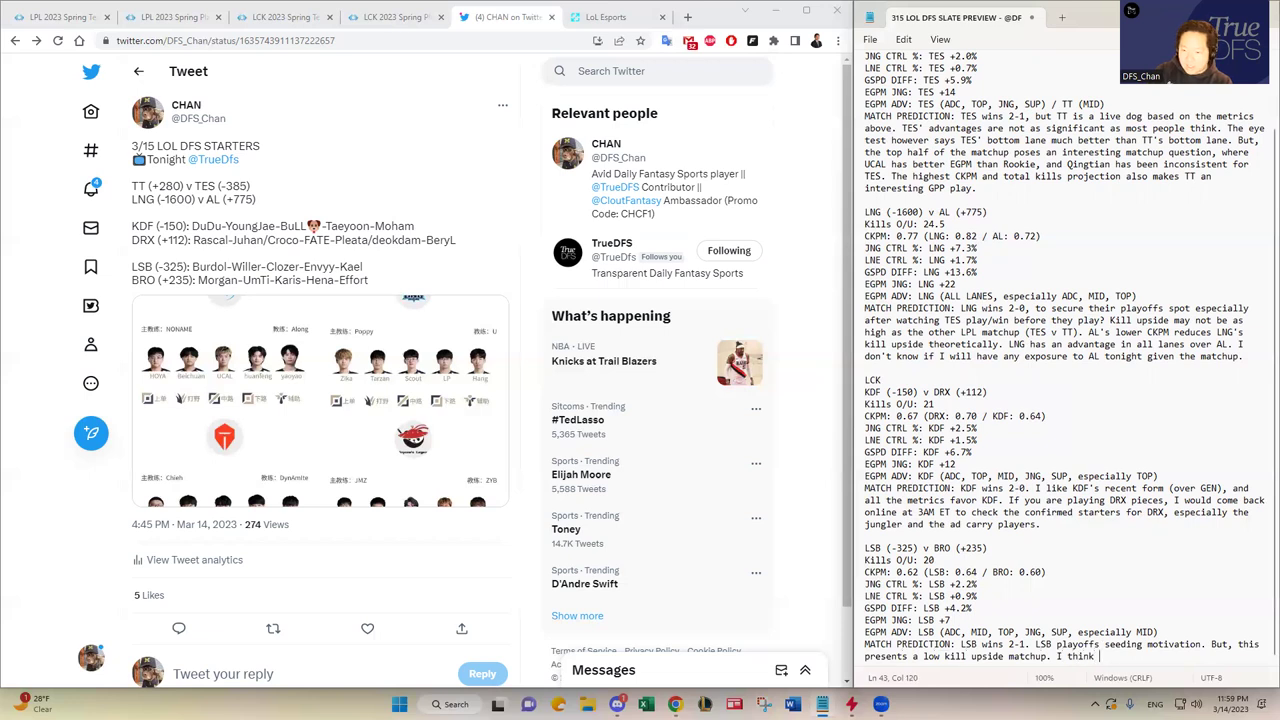
{"action": "type", "text": "LSB t"}
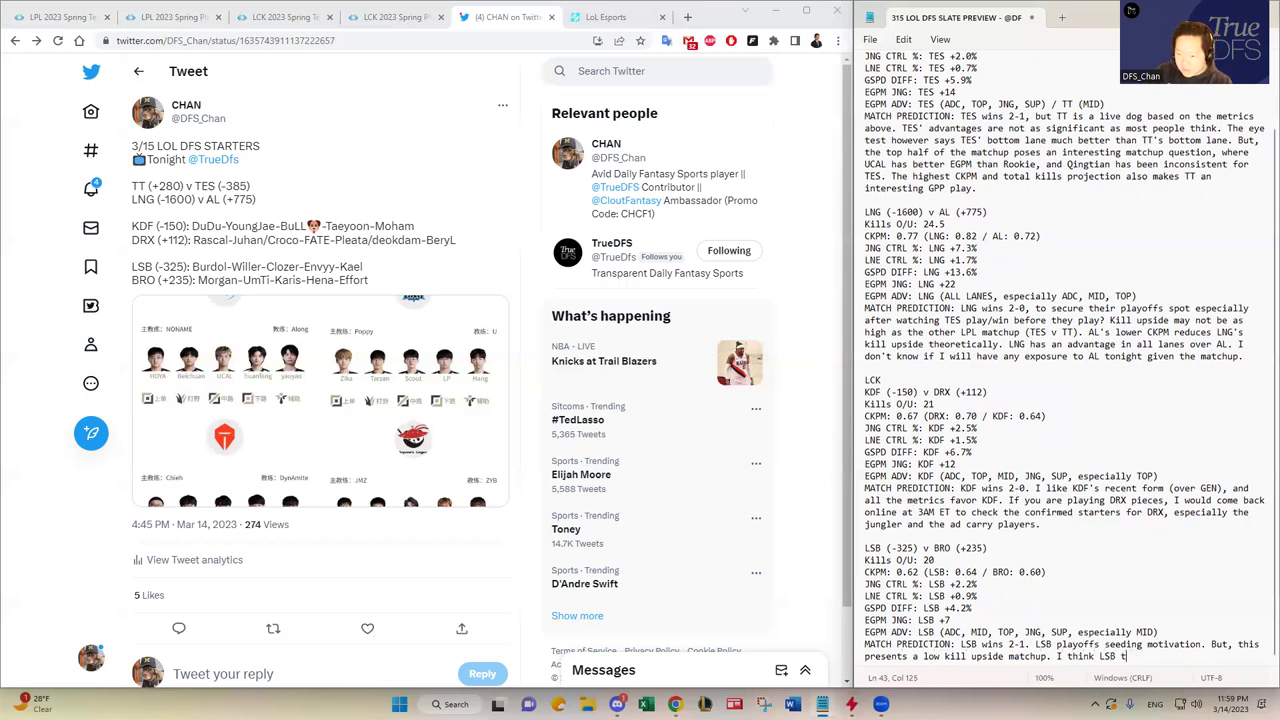
{"action": "type", "text": "ries to take care of b"}
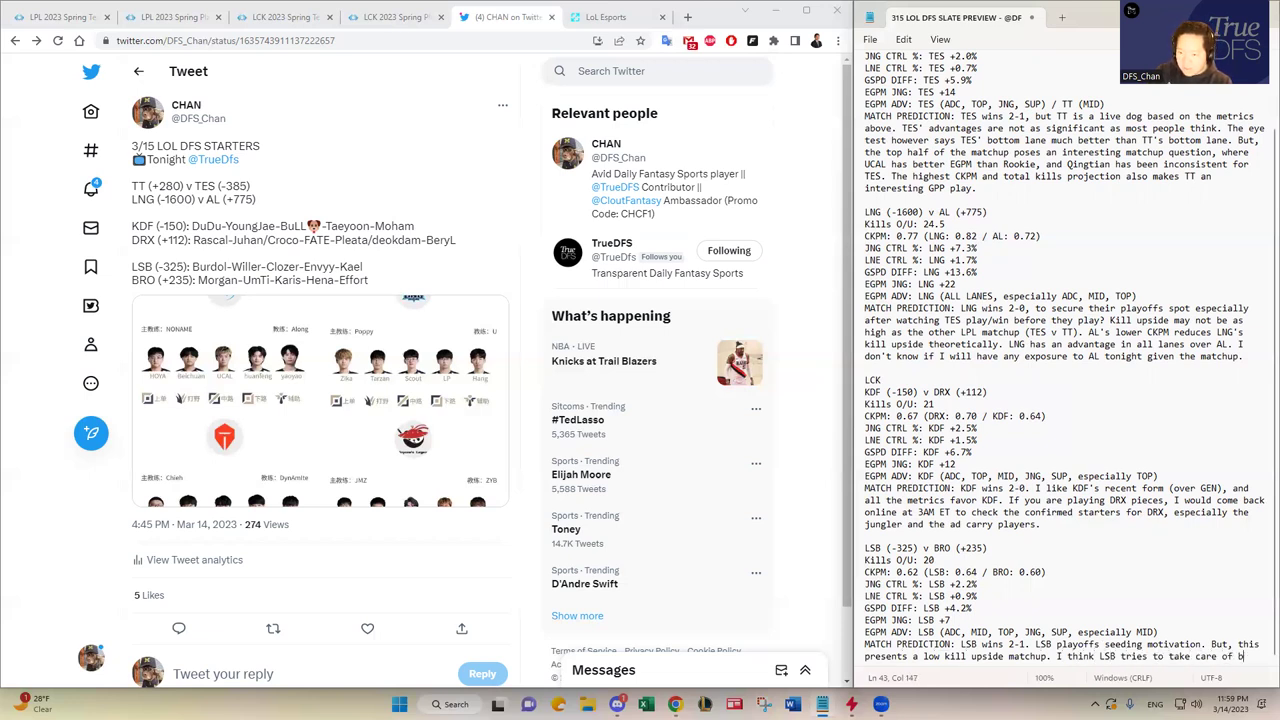
{"action": "type", "text": "usiness and secure a wi"}
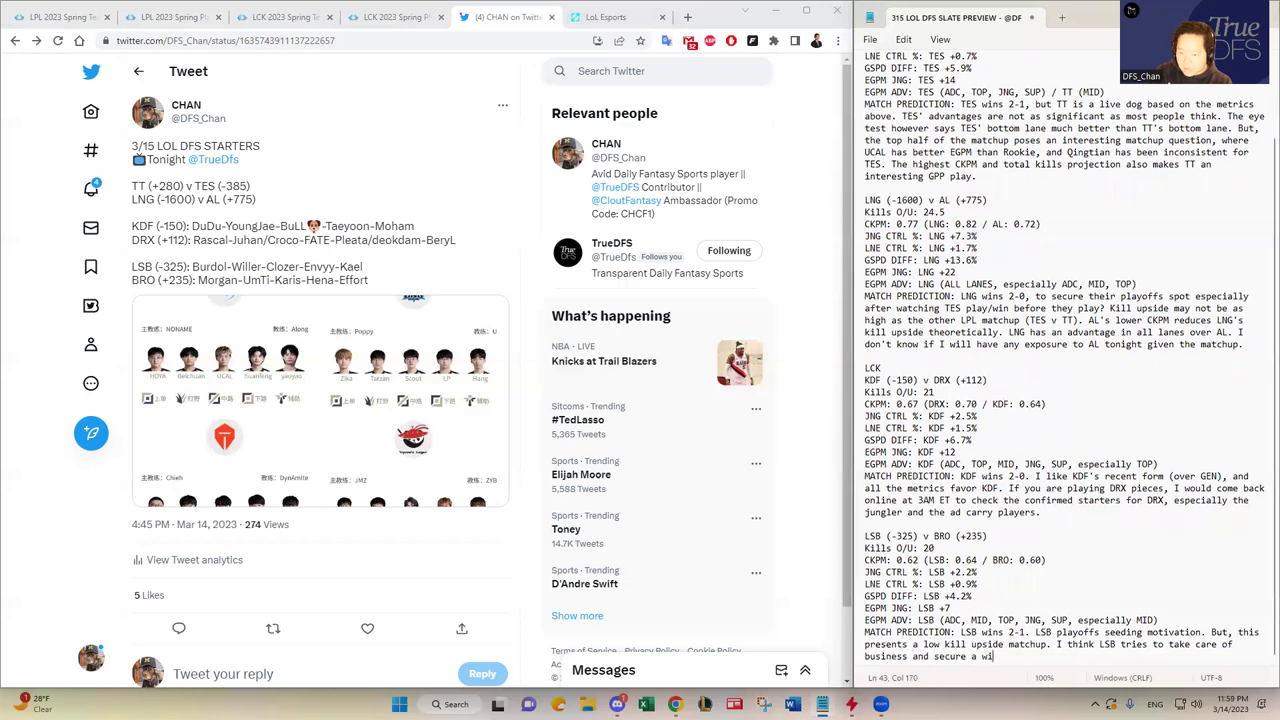
{"action": "type", "text": "n so they will be more likely to play a mistake-free LOL game, which re"}
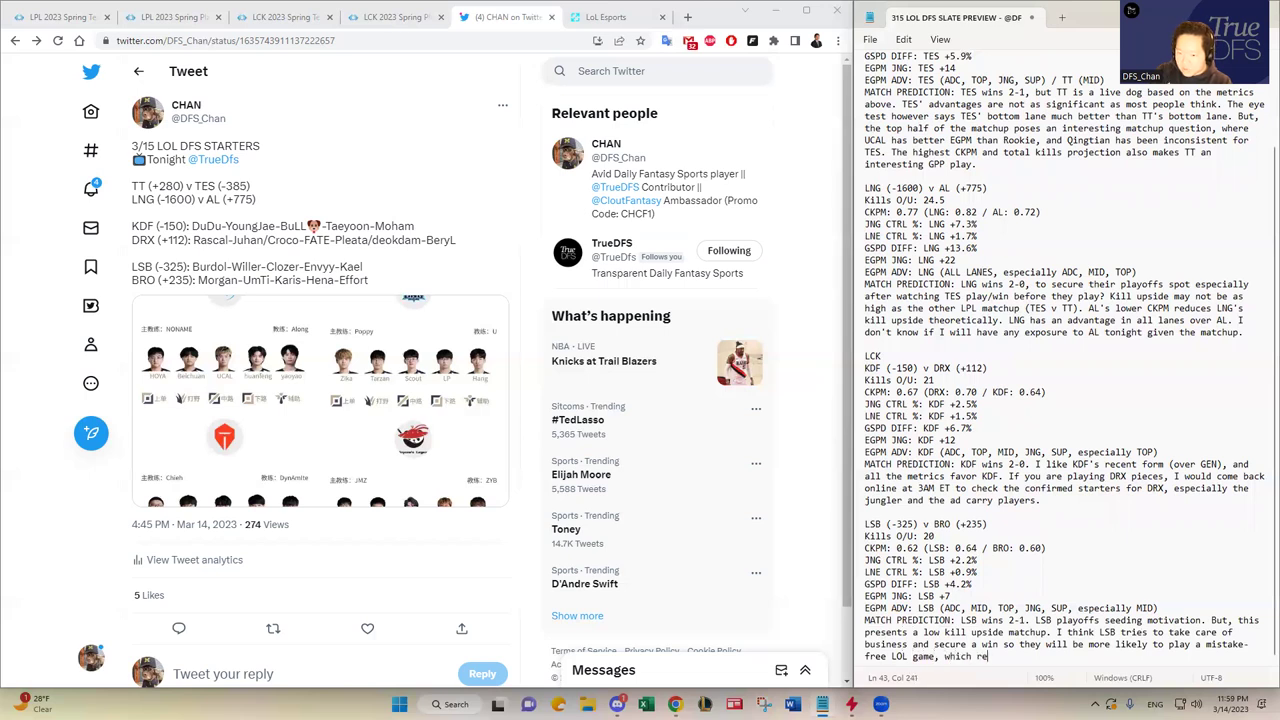
{"action": "type", "text": "duces the kill upsid"}
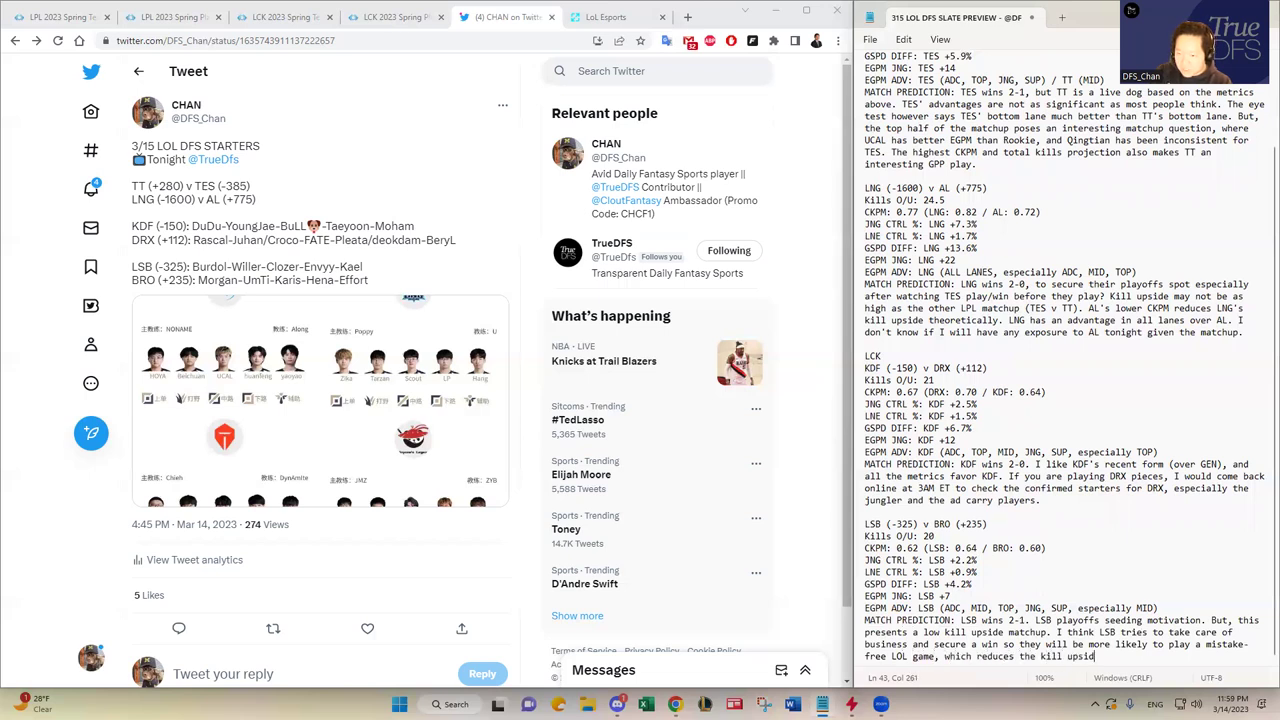
{"action": "type", "text": "e for LSB (or BRO)"}
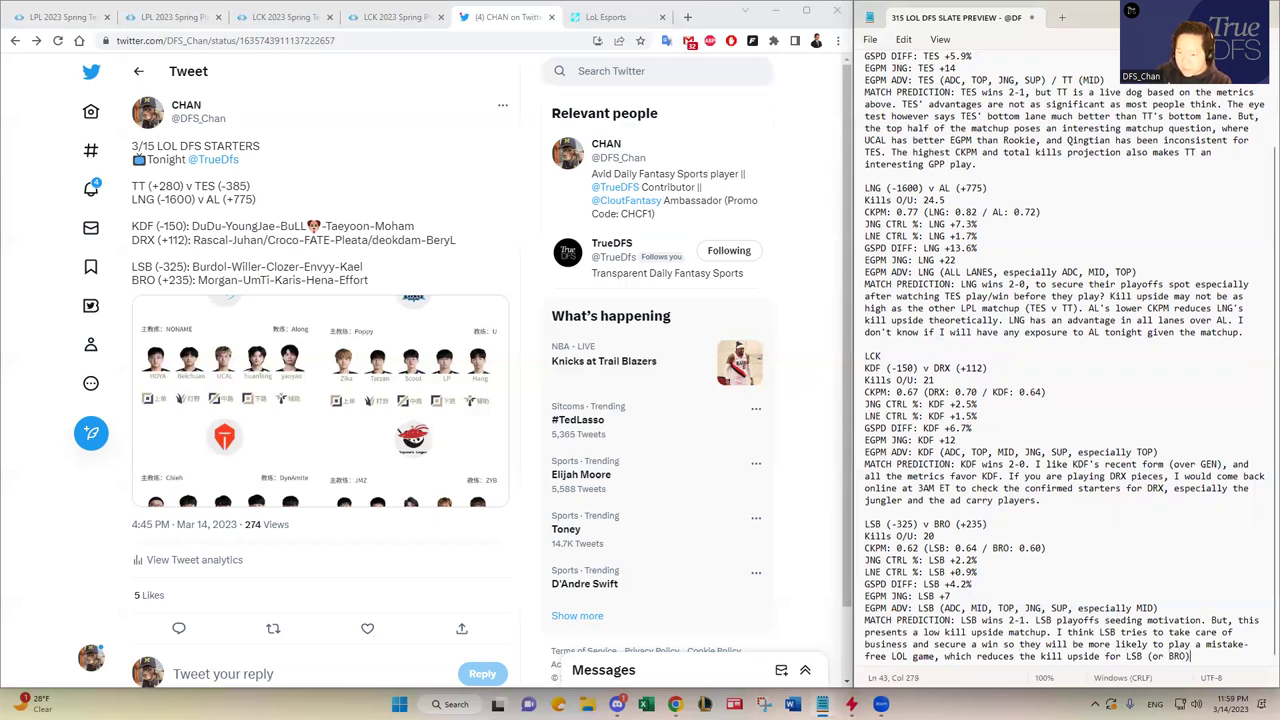
{"action": "type", "text": "."}
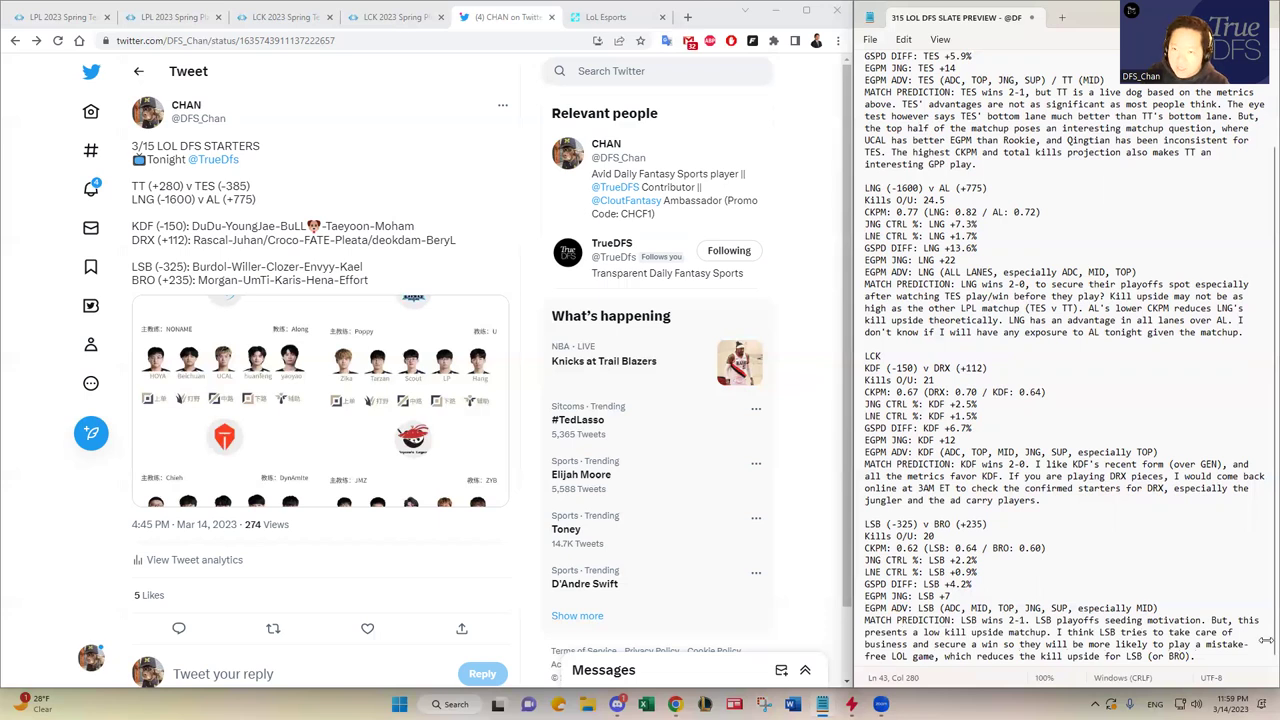
{"action": "scroll", "coordinate": [1058, 330], "scroll_direction": "up", "scroll_amount": 3}
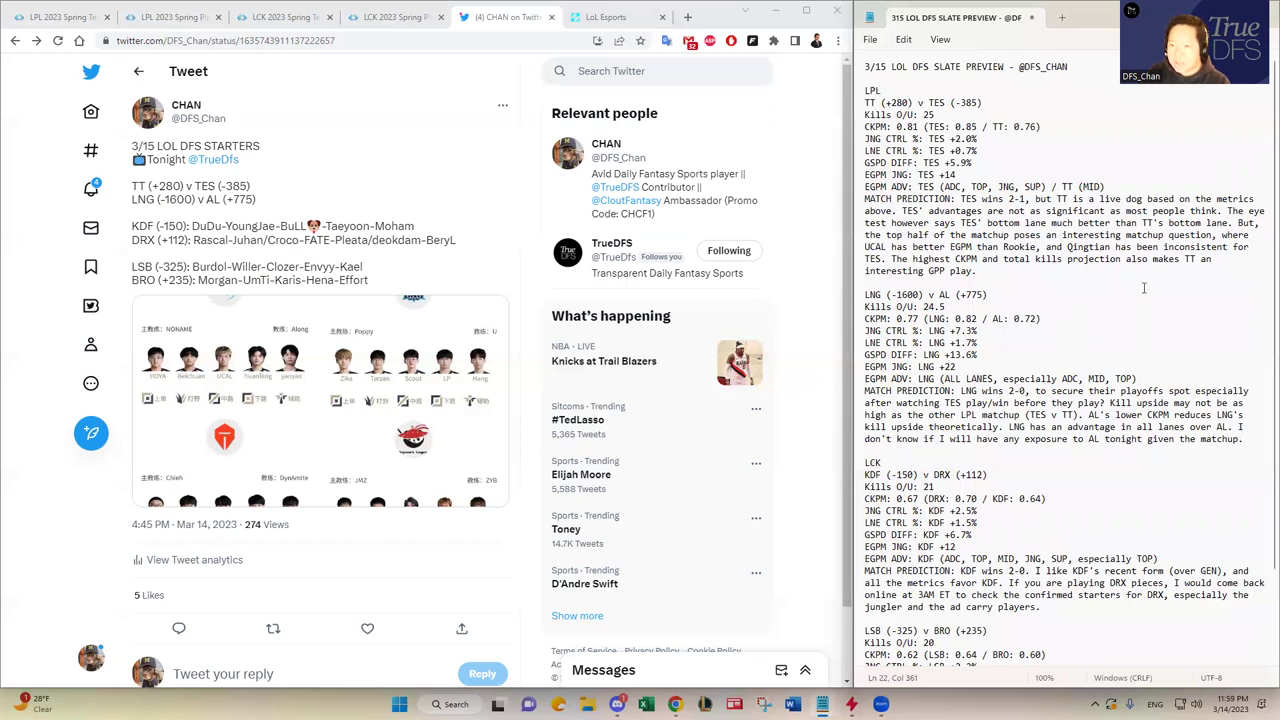
{"action": "left_click", "coordinate": [1037, 272]}
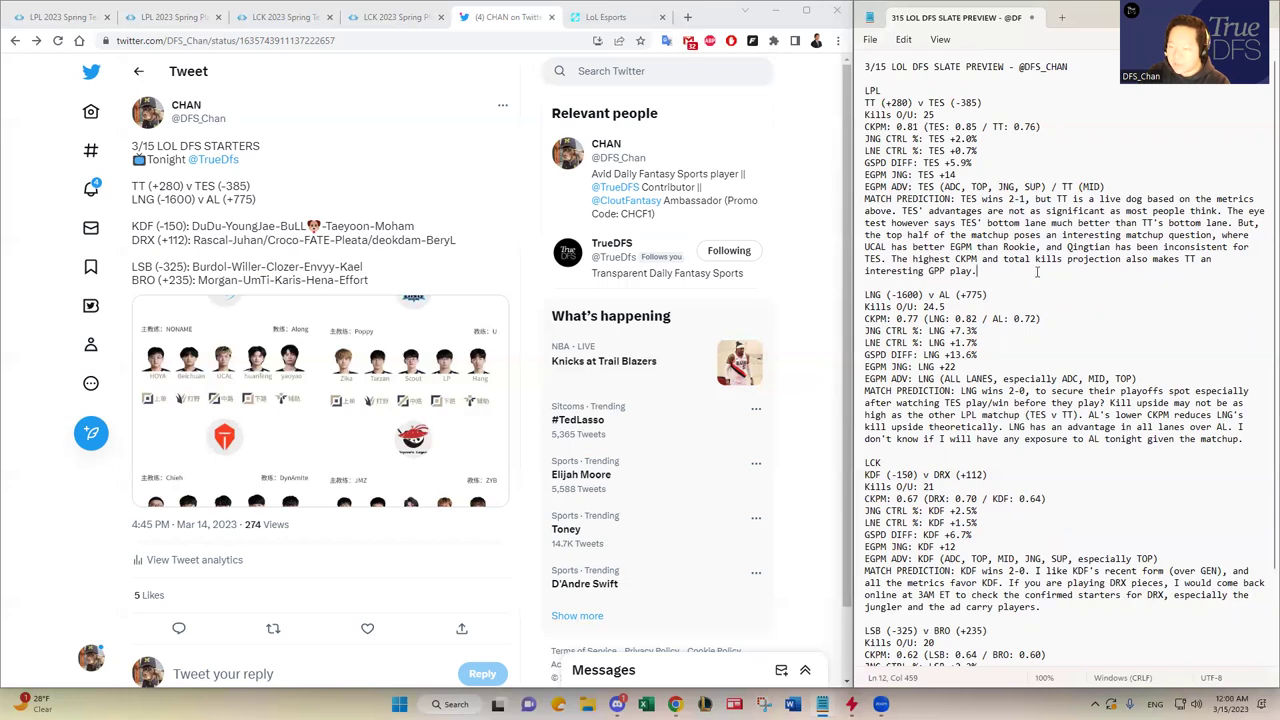